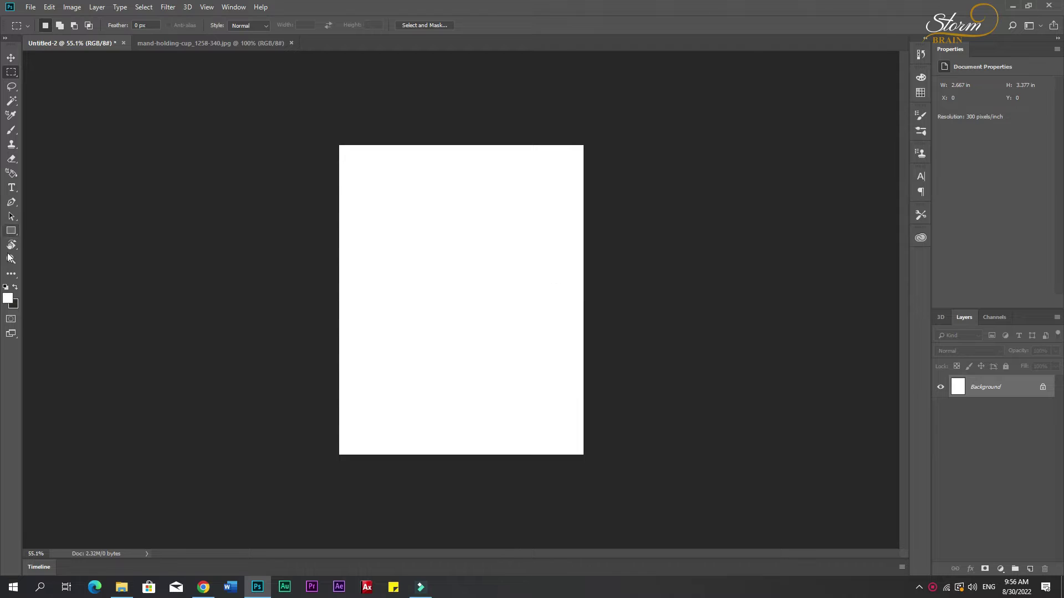
# Draw a black rectangle with no stroke at the page's top-left corner.
pyautogui.click(11, 230)
pyautogui.click(15, 287)
pyautogui.moveTo(382, 191); pyautogui.dragTo(571, 269)
pyautogui.click(963, 119)
pyautogui.click(953, 143)
pyautogui.click(11, 57)
pyautogui.moveTo(458, 218); pyautogui.dragTo(424, 203)
# Stretch the rectangle and tilt it into a diagonal band across the page top.
pyautogui.hotkey('ctrl', 't')
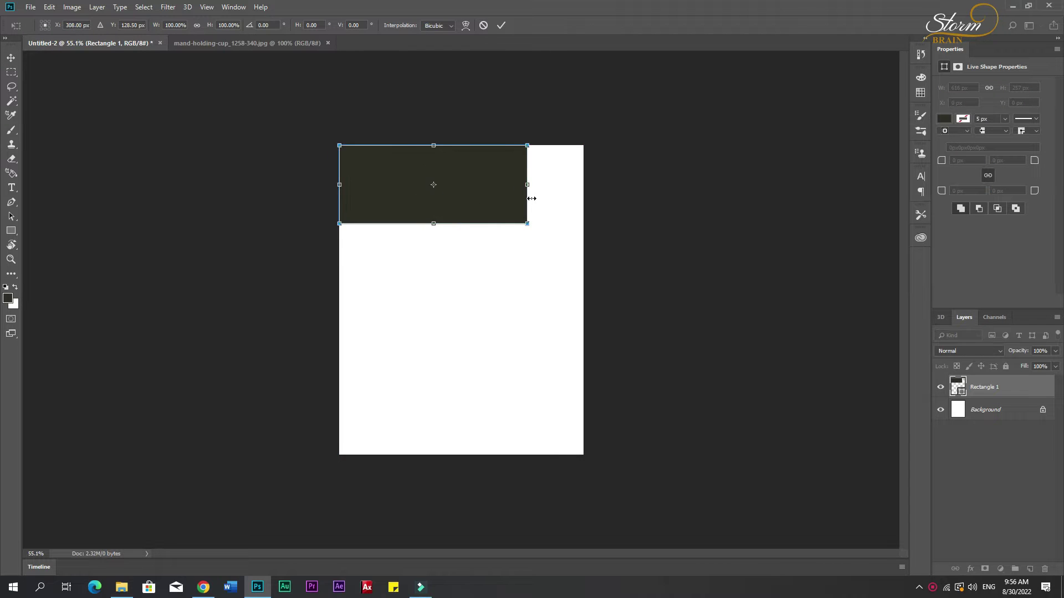
pyautogui.moveTo(525, 187); pyautogui.dragTo(583, 187)
pyautogui.moveTo(461, 223); pyautogui.dragTo(458, 240)
pyautogui.moveTo(650, 208); pyautogui.dragTo(645, 162)
pyautogui.moveTo(476, 204); pyautogui.dragTo(460, 157)
pyautogui.moveTo(565, 115); pyautogui.dragTo(603, 133)
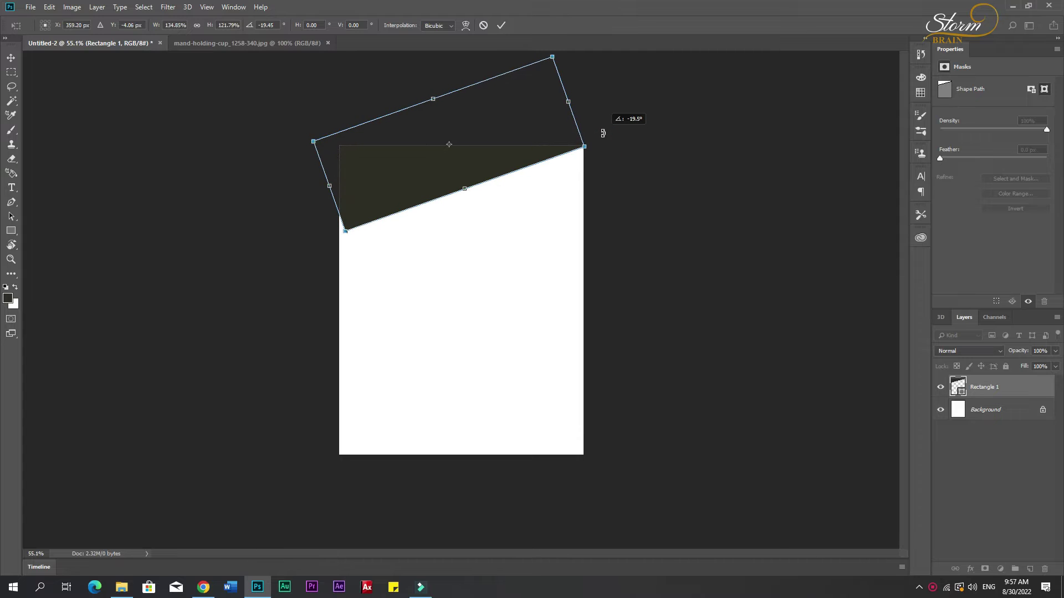
# Fine-tune the band's tilt to about -20° and extend its left side past the page.
pyautogui.scroll(5, 610, 158)
pyautogui.scroll(4, 729, 199)
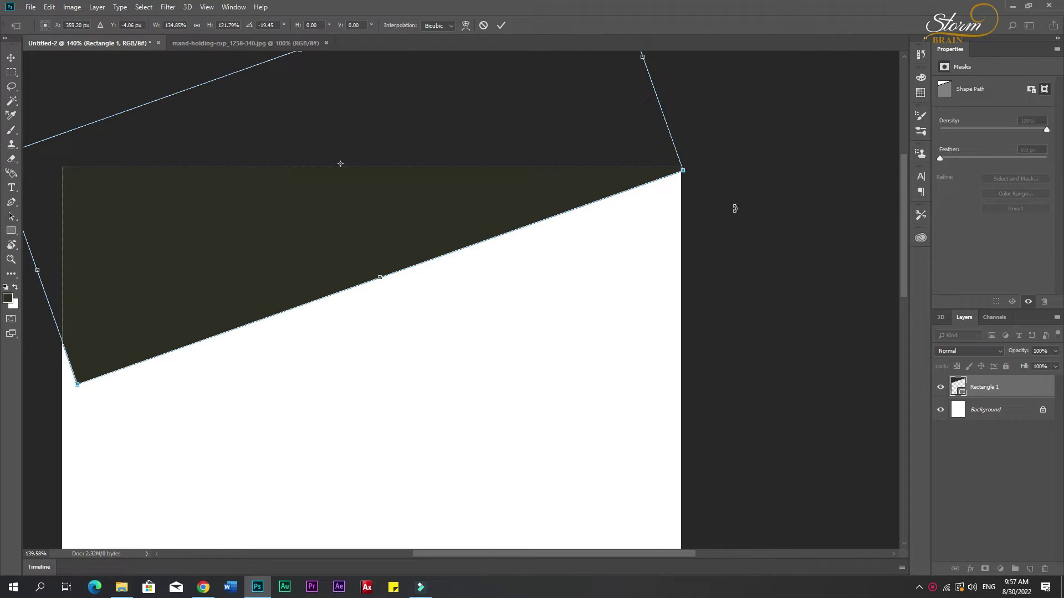
pyautogui.scroll(6, 735, 208)
pyautogui.moveTo(544, 142); pyautogui.dragTo(526, 120)
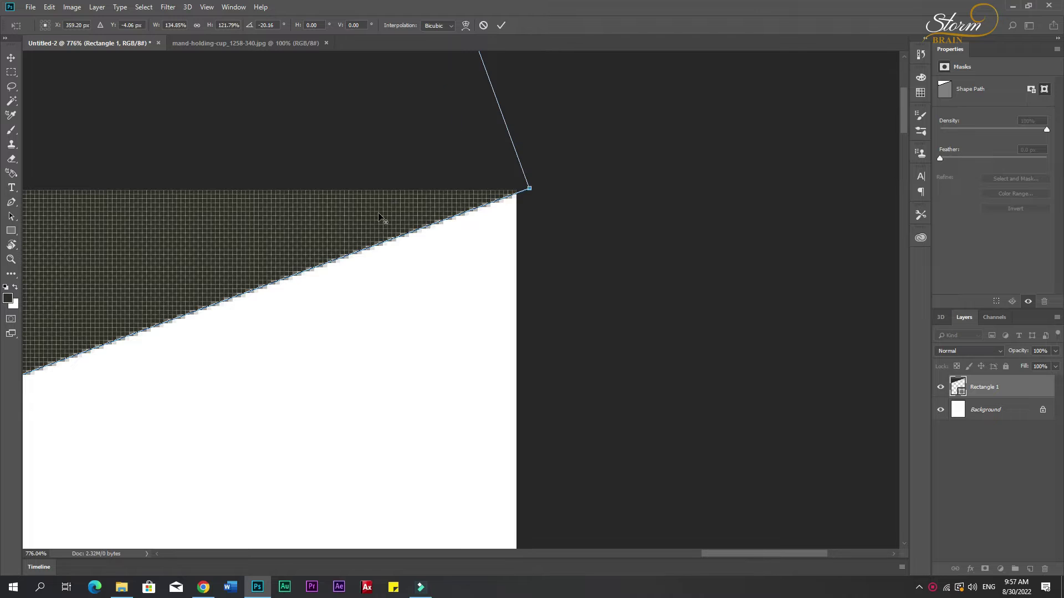
pyautogui.scroll(-6, 386, 209)
pyautogui.scroll(3, 221, 187)
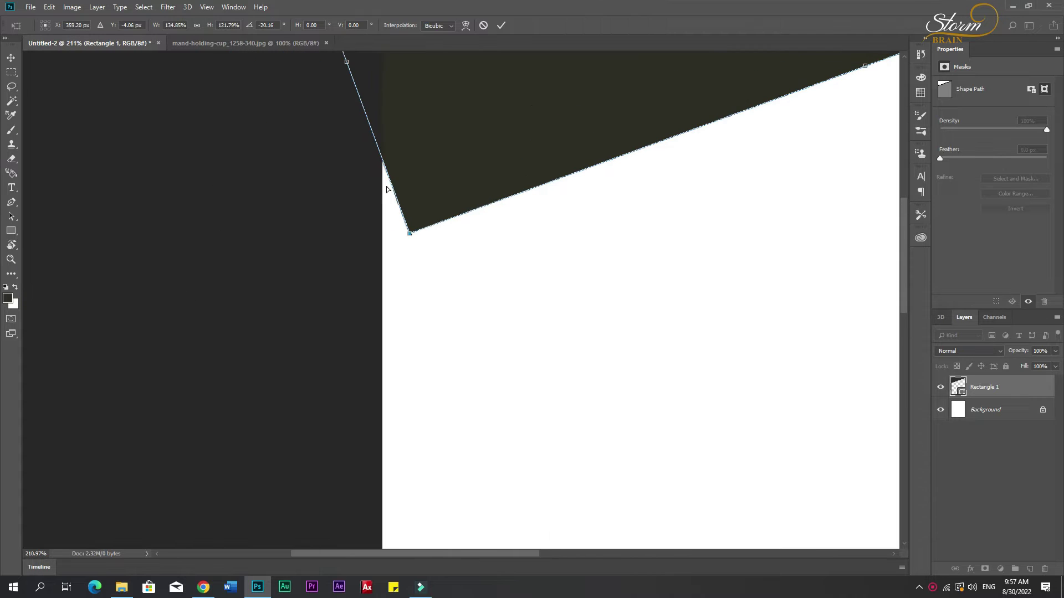
pyautogui.moveTo(387, 187); pyautogui.dragTo(372, 183)
pyautogui.scroll(-5, 617, 256)
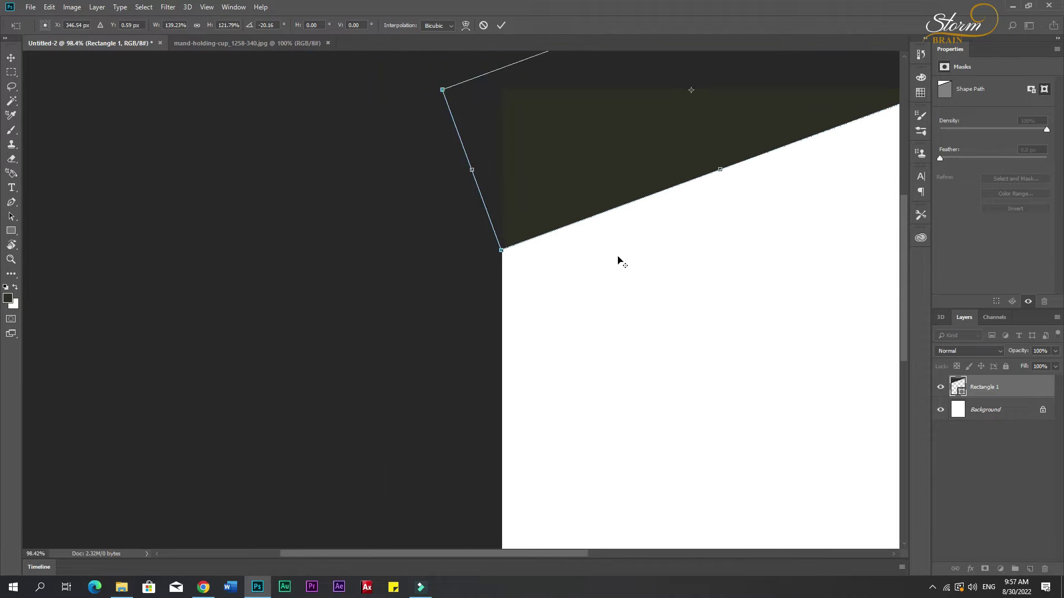
pyautogui.scroll(3, 709, 228)
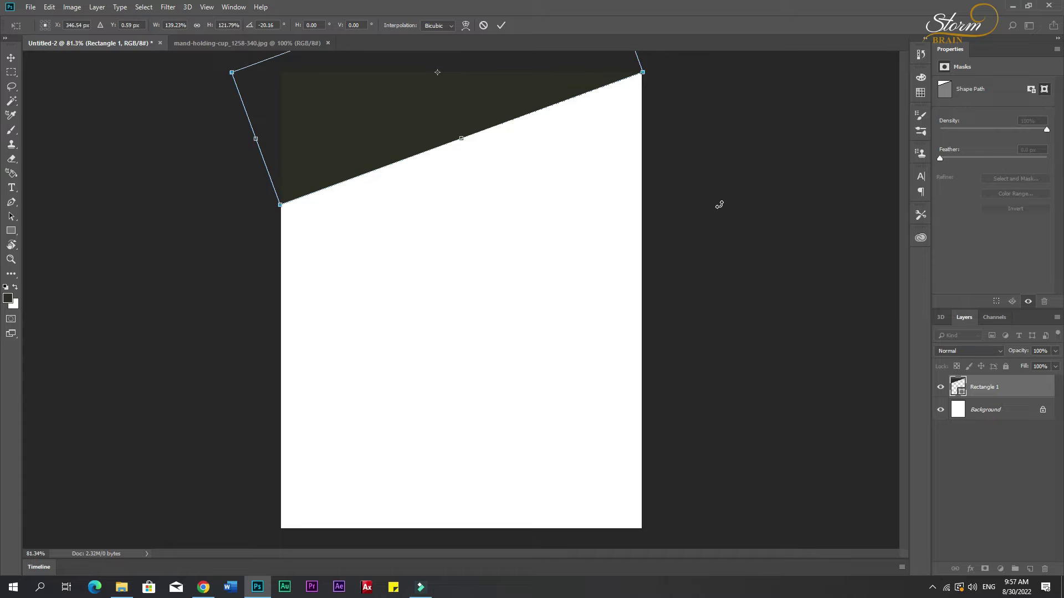
pyautogui.scroll(5, 638, 202)
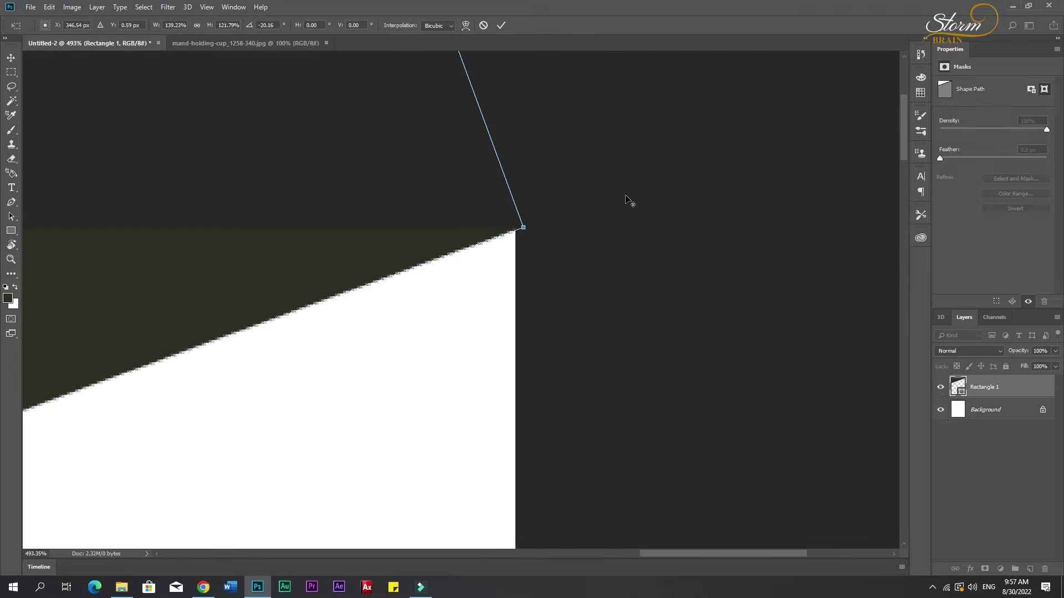
pyautogui.scroll(-4, 549, 239)
pyautogui.scroll(1, 543, 241)
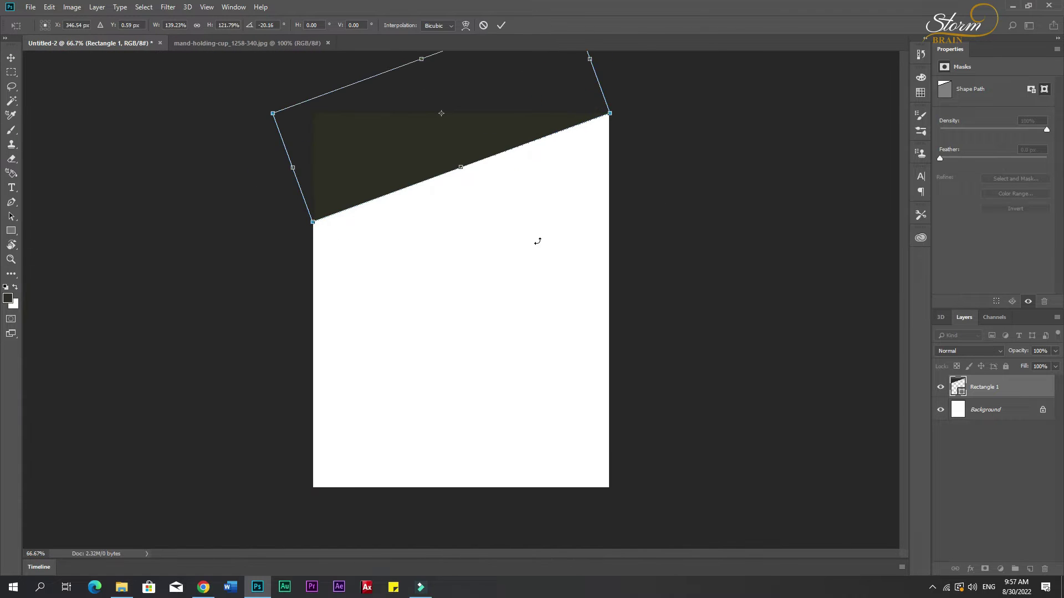
# Commit the transform and fill Rectangle 1 with blue #4a58bc.
pyautogui.press('Return')
pyautogui.doubleClick(962, 393)
pyautogui.moveTo(857, 358); pyautogui.dragTo(853, 290)
pyautogui.moveTo(796, 258)
pyautogui.mouseDown()
pyautogui.moveTo(780, 232)
pyautogui.moveTo(796, 268)
pyautogui.mouseUp()
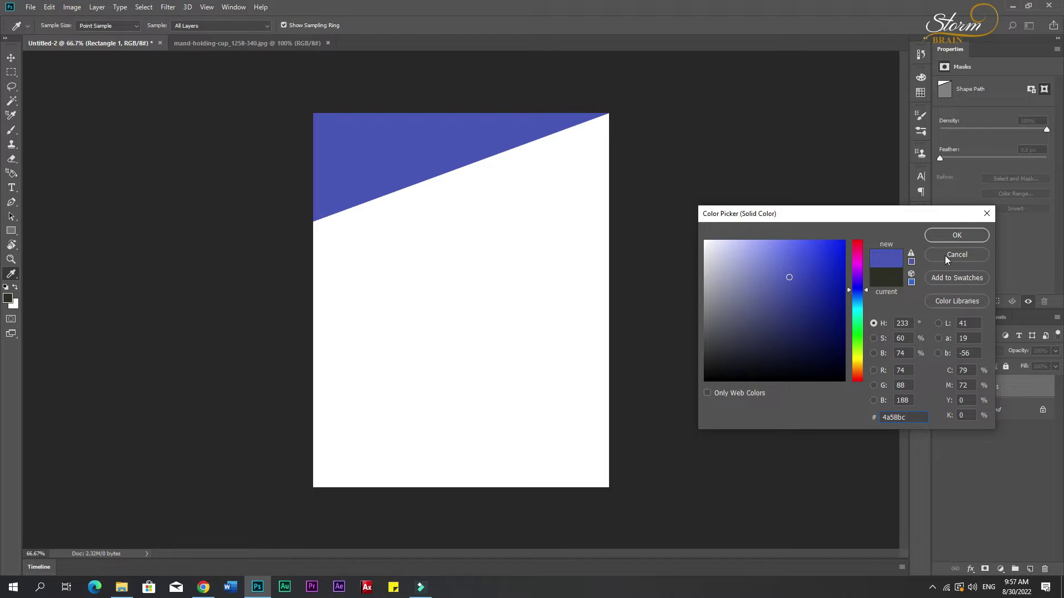
pyautogui.click(957, 235)
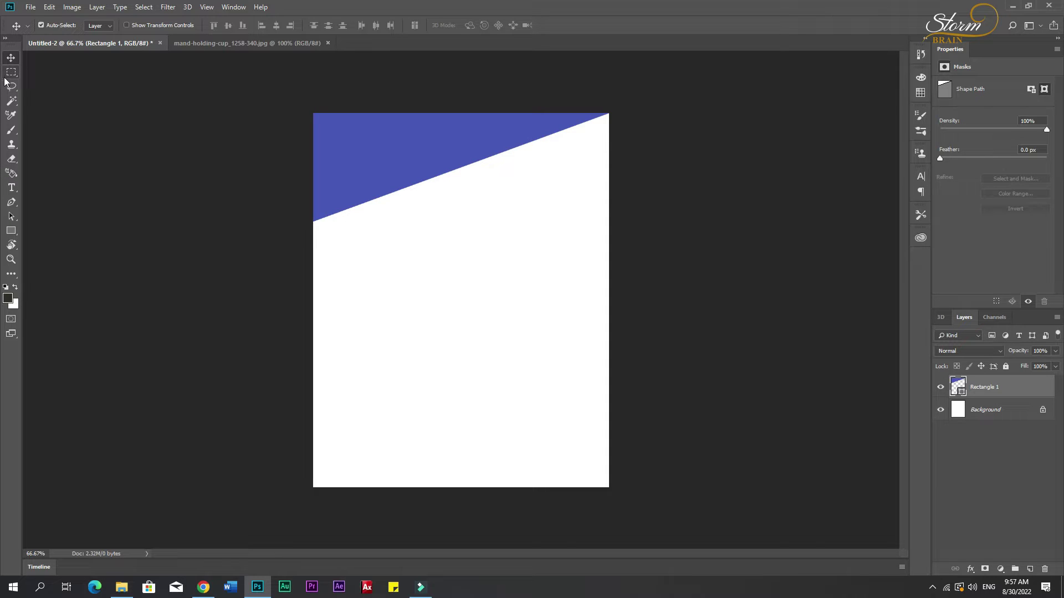
# Draw a thin, borderless rectangle bar across the middle of the page.
pyautogui.click(11, 230)
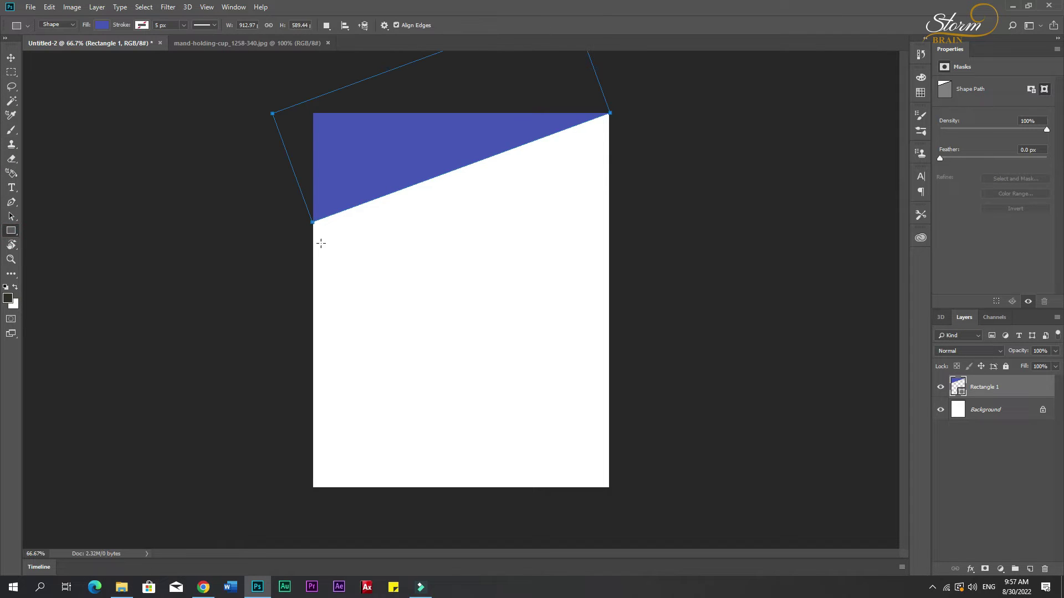
pyautogui.click(1030, 569)
pyautogui.moveTo(315, 280); pyautogui.dragTo(614, 283)
pyautogui.click(12, 57)
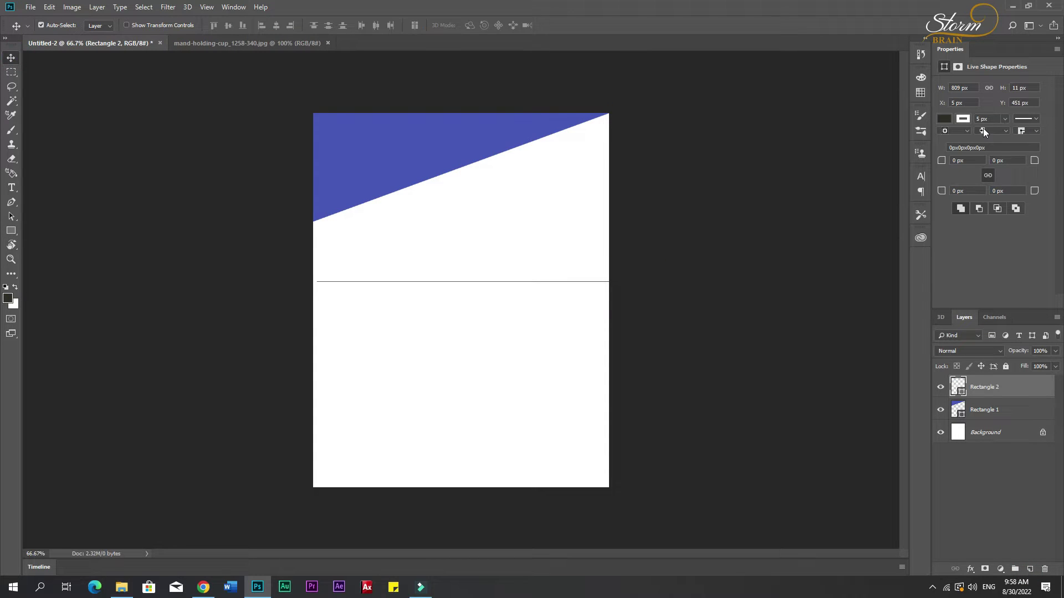
pyautogui.click(964, 119)
pyautogui.click(951, 140)
# Fill the stripe with the top band's blue #4a58bc, sampled from the canvas.
pyautogui.click(945, 118)
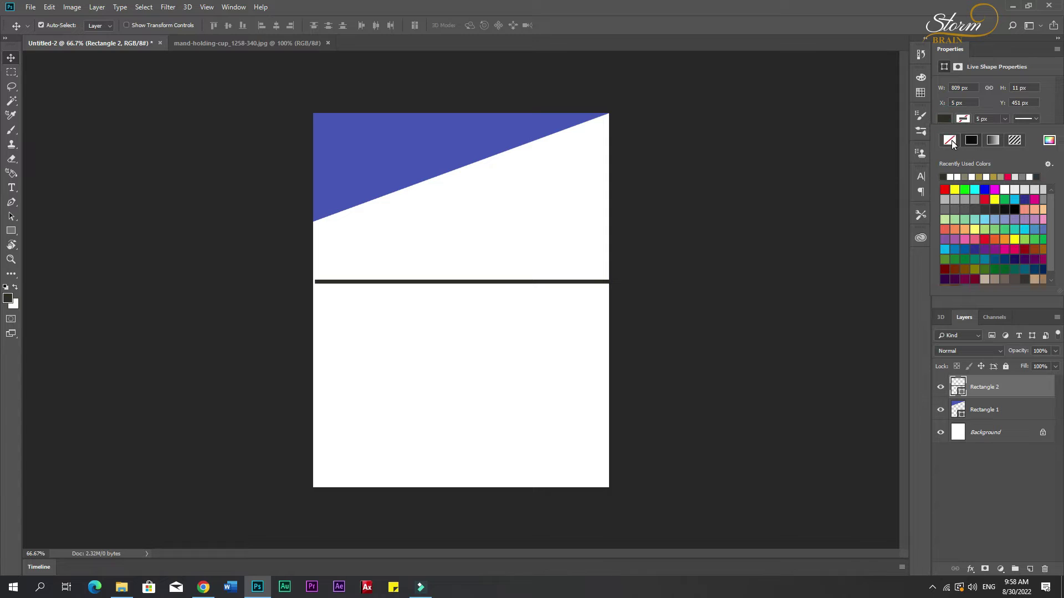
pyautogui.click(1049, 141)
pyautogui.click(359, 145)
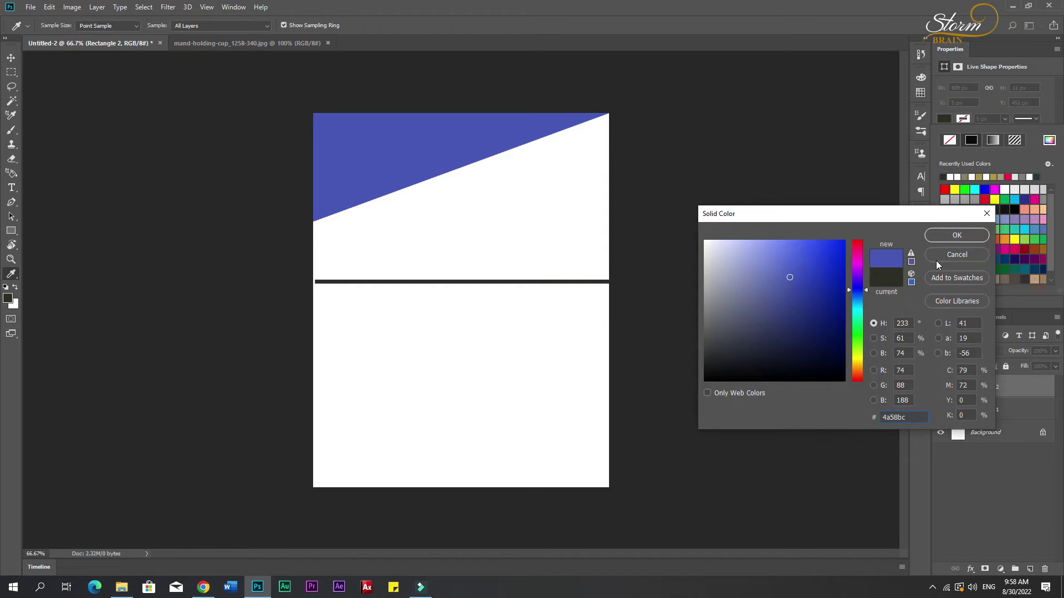
pyautogui.click(958, 236)
pyautogui.click(3, 59)
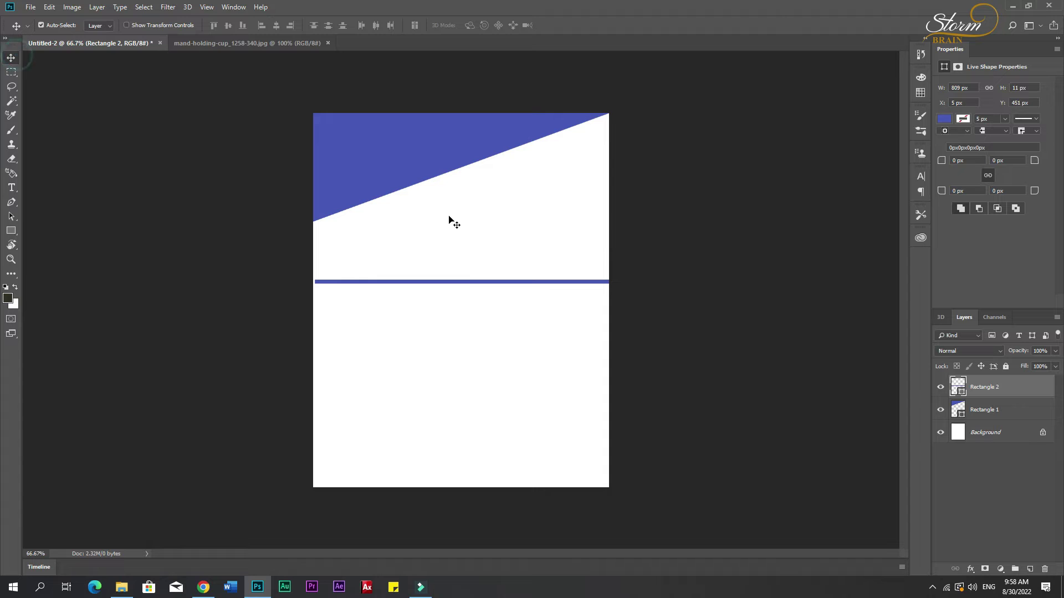
# Rotate the stripe to about -20.7° and move it up against the band's lower edge.
pyautogui.hotkey('ctrl', 't')
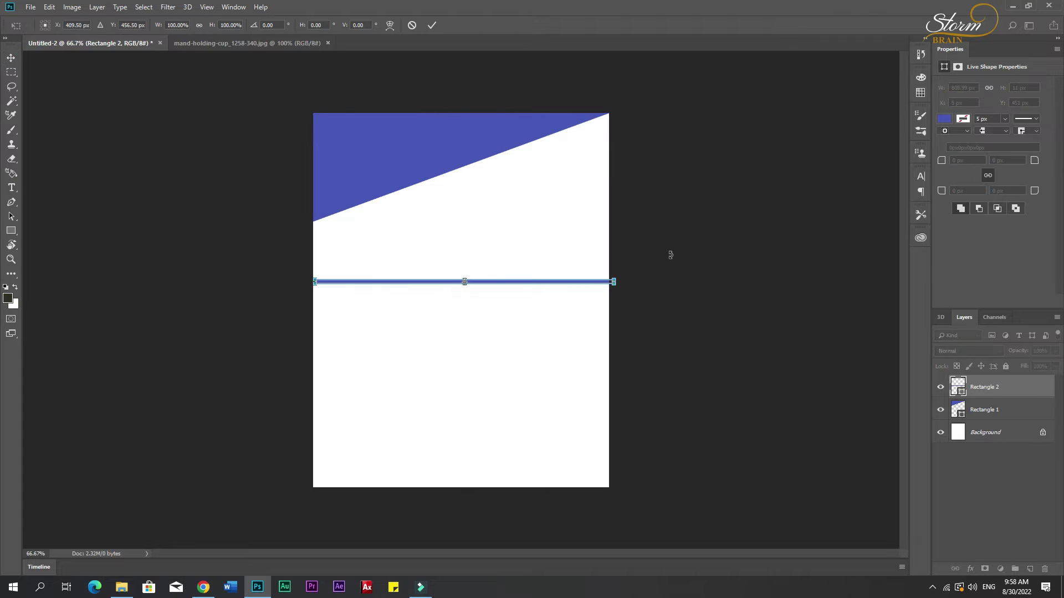
pyautogui.moveTo(632, 273); pyautogui.dragTo(533, 184)
pyautogui.moveTo(651, 163); pyautogui.dragTo(631, 138)
pyautogui.scroll(5, 530, 185)
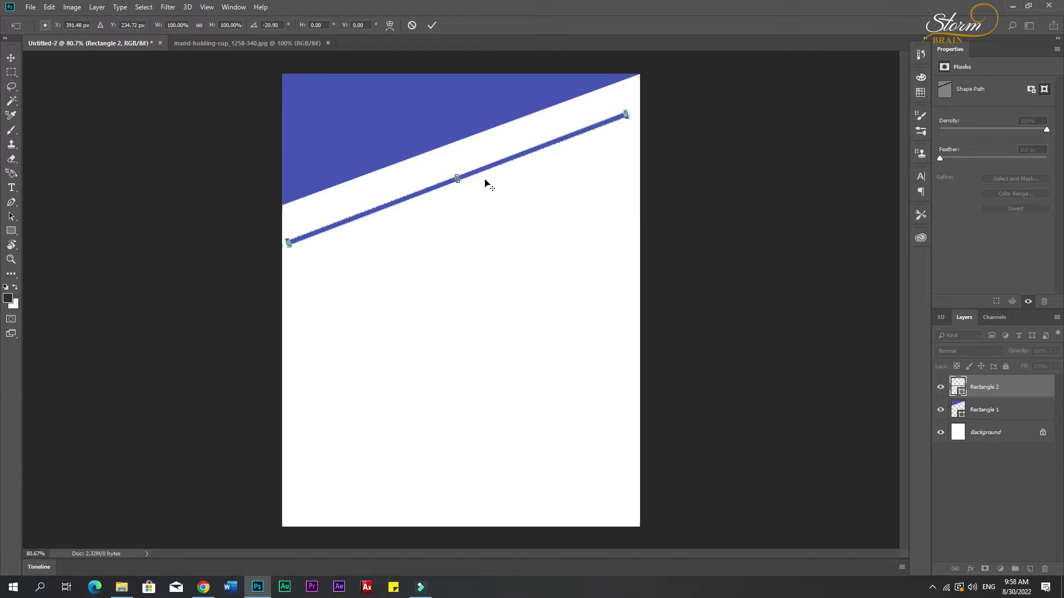
pyautogui.moveTo(471, 236); pyautogui.dragTo(452, 181)
pyautogui.moveTo(708, 75); pyautogui.dragTo(710, 76)
# Extend the stripe to the page's right edge, commit, and accept converting it to a regular path.
pyautogui.scroll(-3, 588, 155)
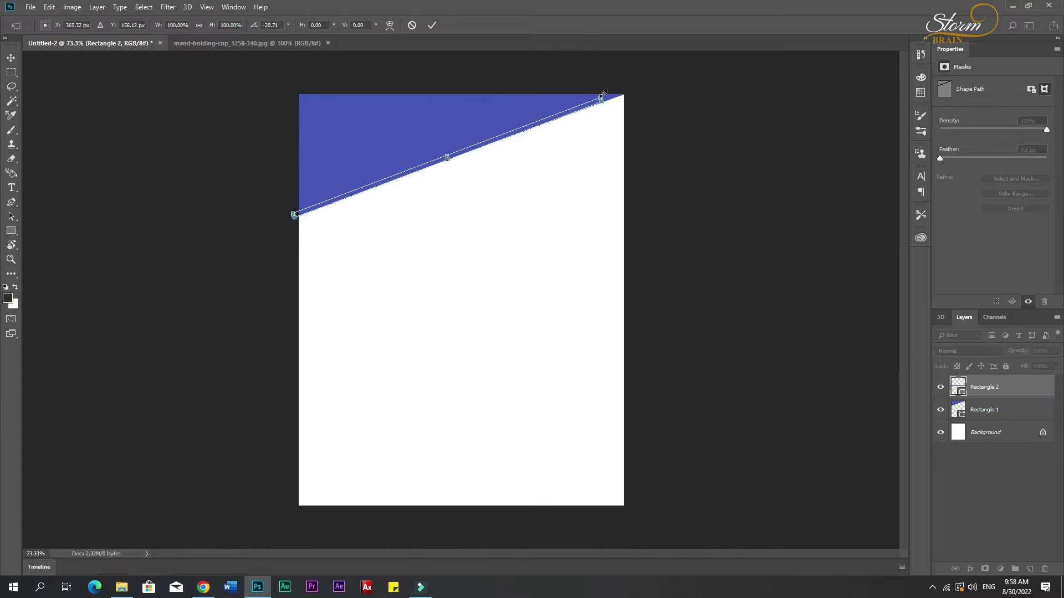
pyautogui.moveTo(603, 98); pyautogui.dragTo(620, 92)
pyautogui.hotkey('ctrl', 'z')
pyautogui.moveTo(513, 134); pyautogui.dragTo(517, 148)
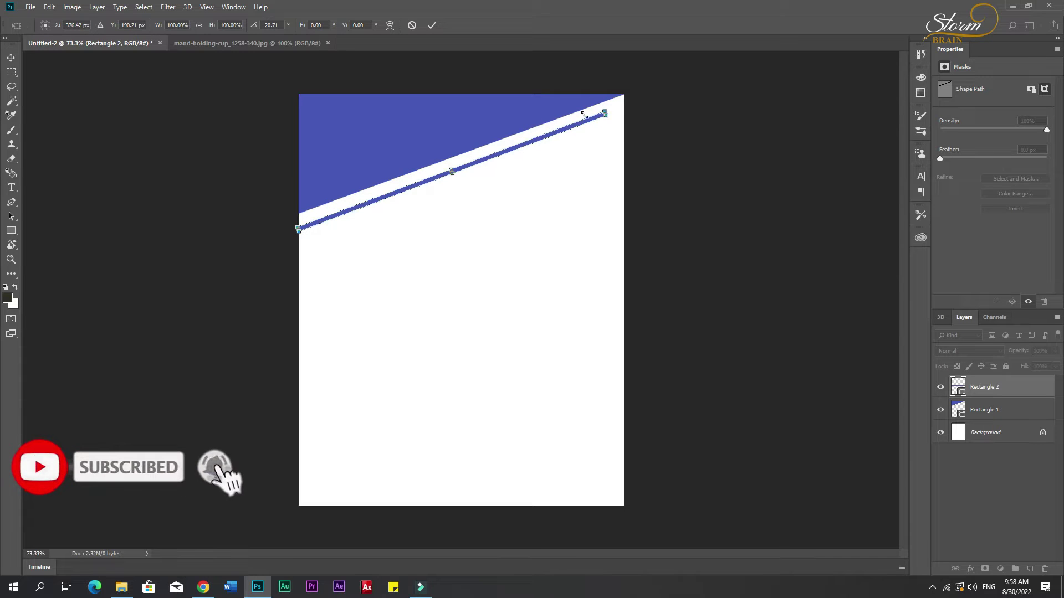
pyautogui.moveTo(605, 113); pyautogui.dragTo(636, 101)
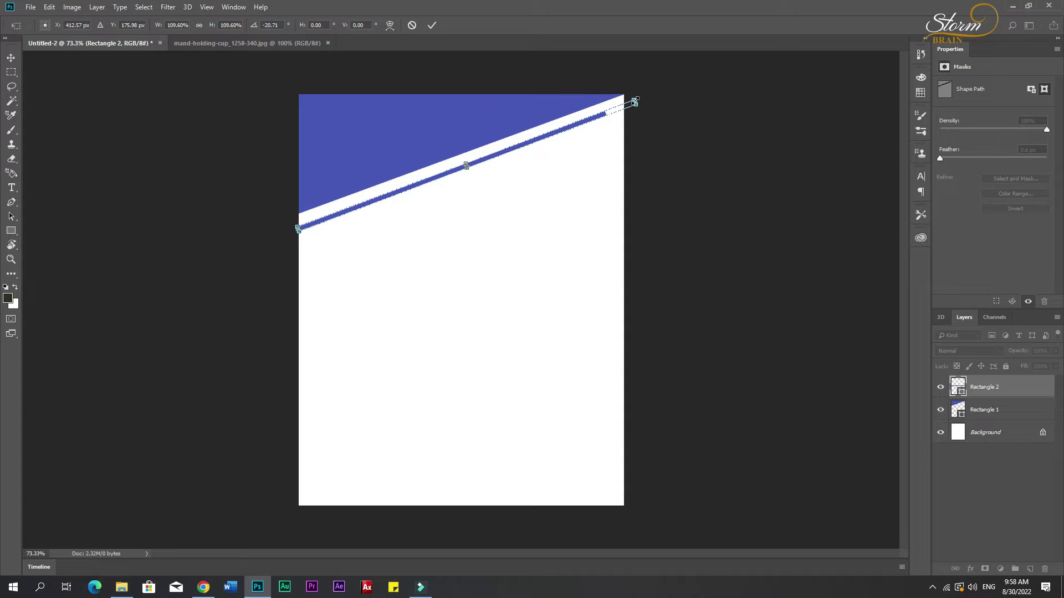
pyautogui.press('Return')
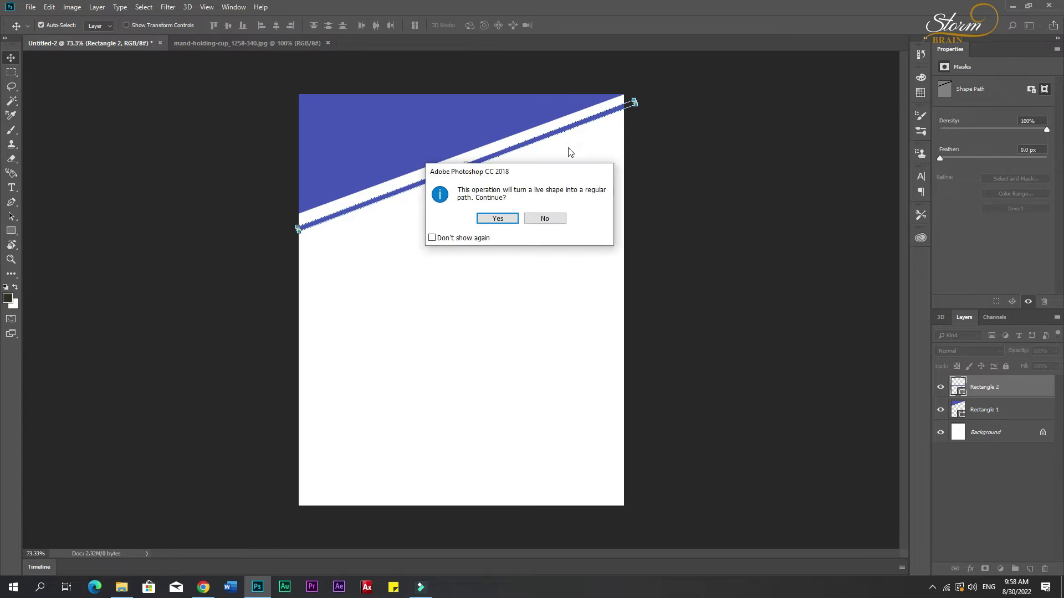
pyautogui.click(497, 219)
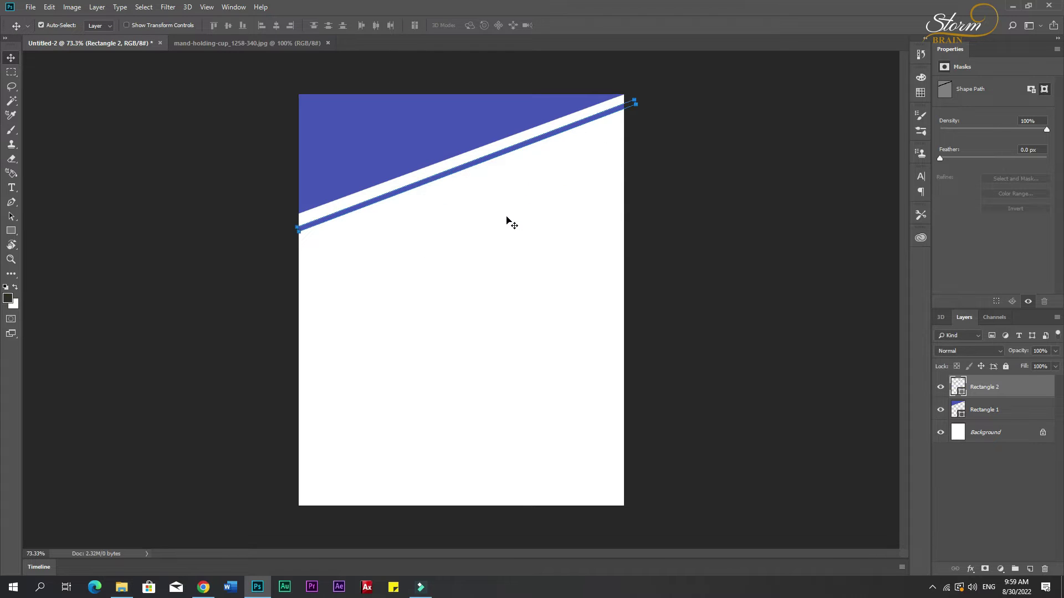
pyautogui.click(206, 241)
pyautogui.scroll(5, 289, 224)
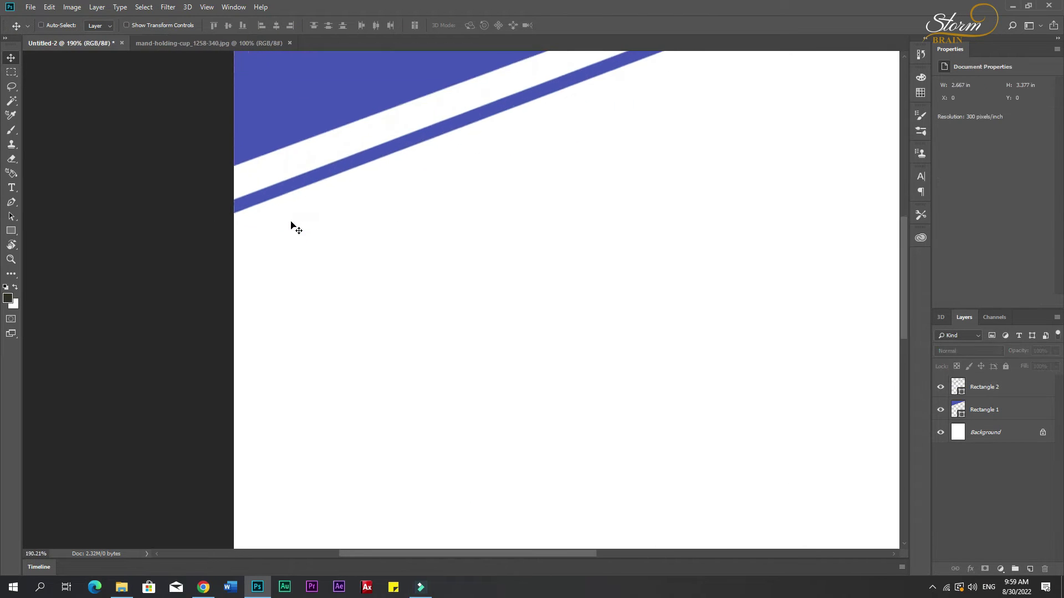
pyautogui.scroll(-5, 375, 229)
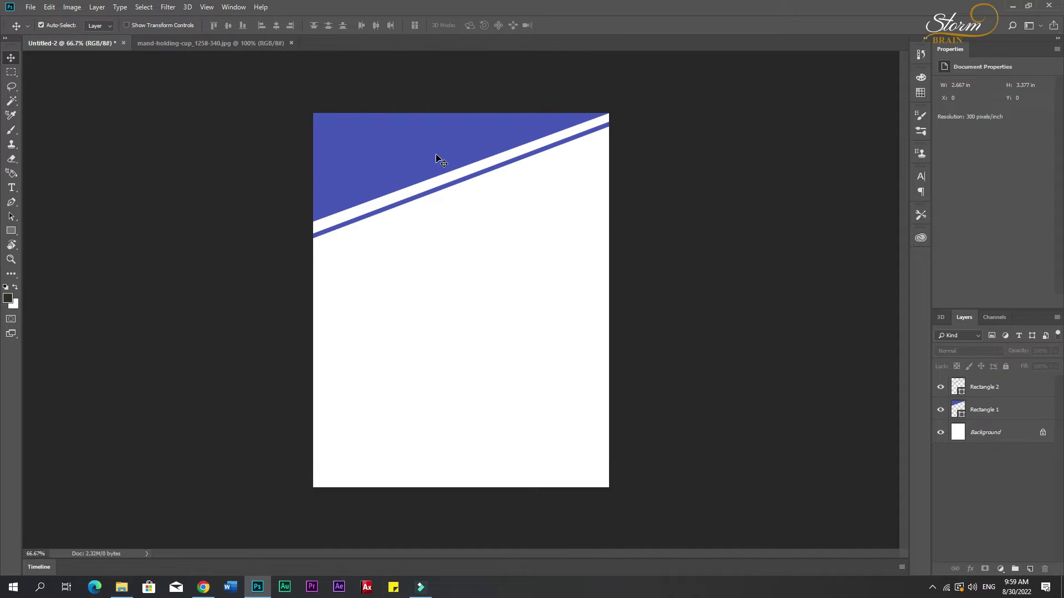
# Duplicate the blue band and thin stripe lower on the page.
pyautogui.click(436, 158)
pyautogui.keyDown('shift'); pyautogui.click(443, 186); pyautogui.keyUp('shift')
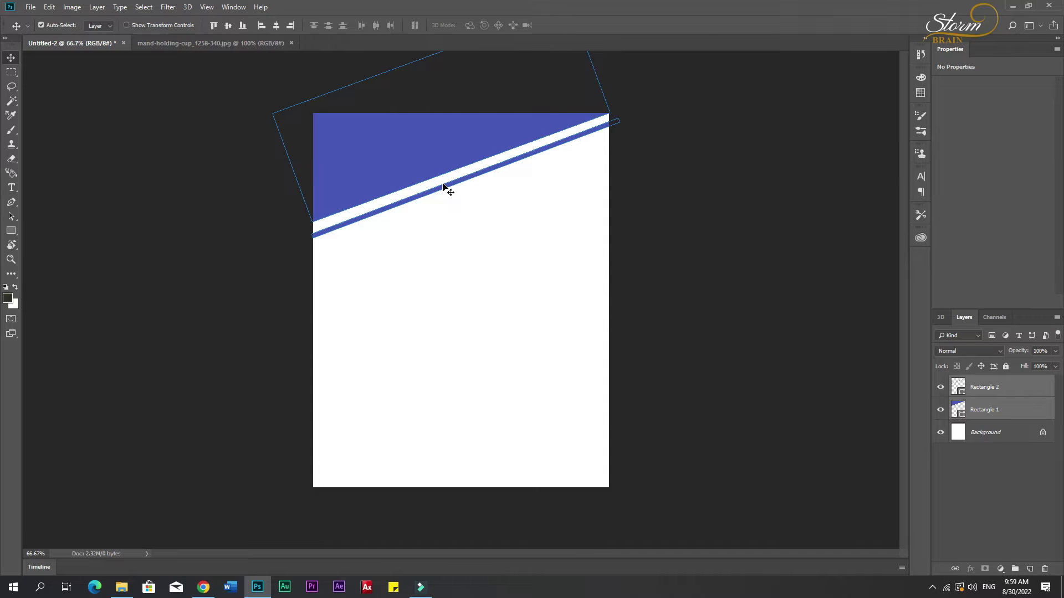
pyautogui.moveTo(405, 168); pyautogui.dragTo(427, 356)
pyautogui.rightClick(434, 351)
pyautogui.click(427, 333)
# Flip and turn the copies using the Free Transform context menu's flip and 90° rotation options.
pyautogui.hotkey('ctrl', 't')
pyautogui.rightClick(431, 319)
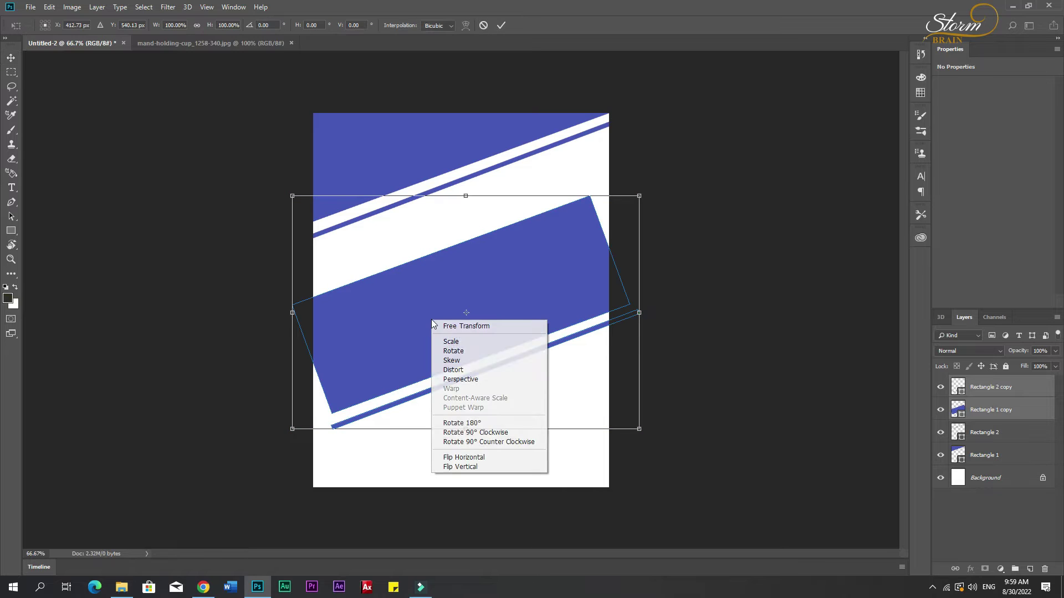
pyautogui.click(460, 457)
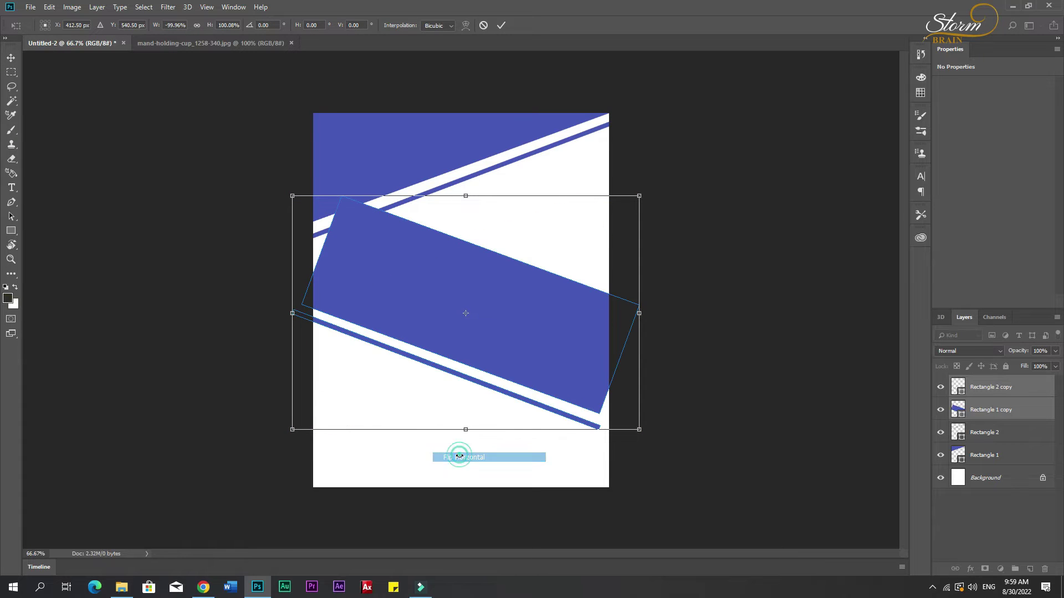
pyautogui.rightClick(430, 315)
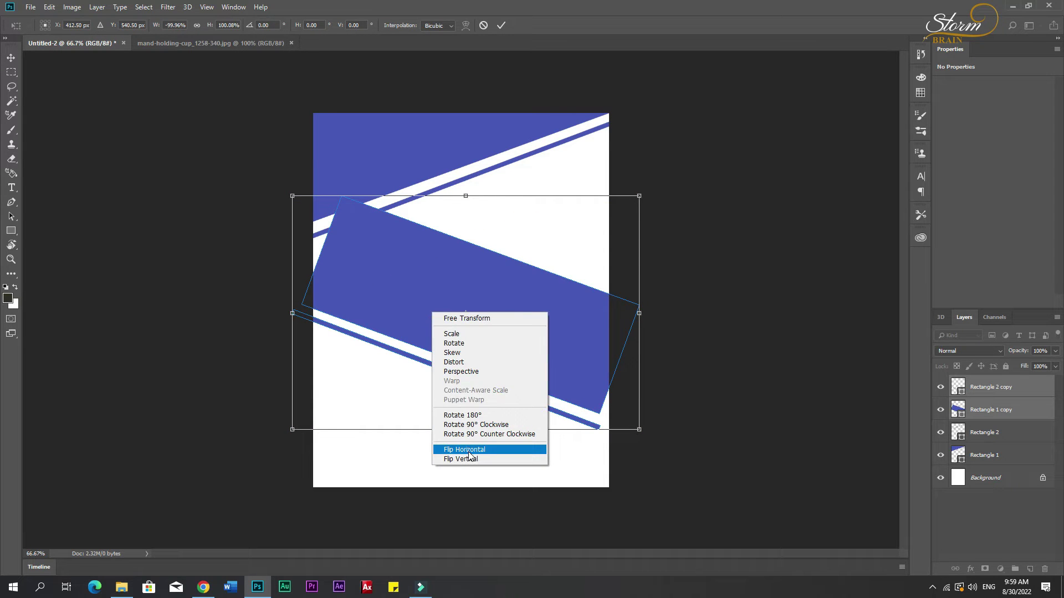
pyautogui.click(469, 450)
pyautogui.moveTo(531, 307); pyautogui.dragTo(522, 349)
pyautogui.rightClick(522, 348)
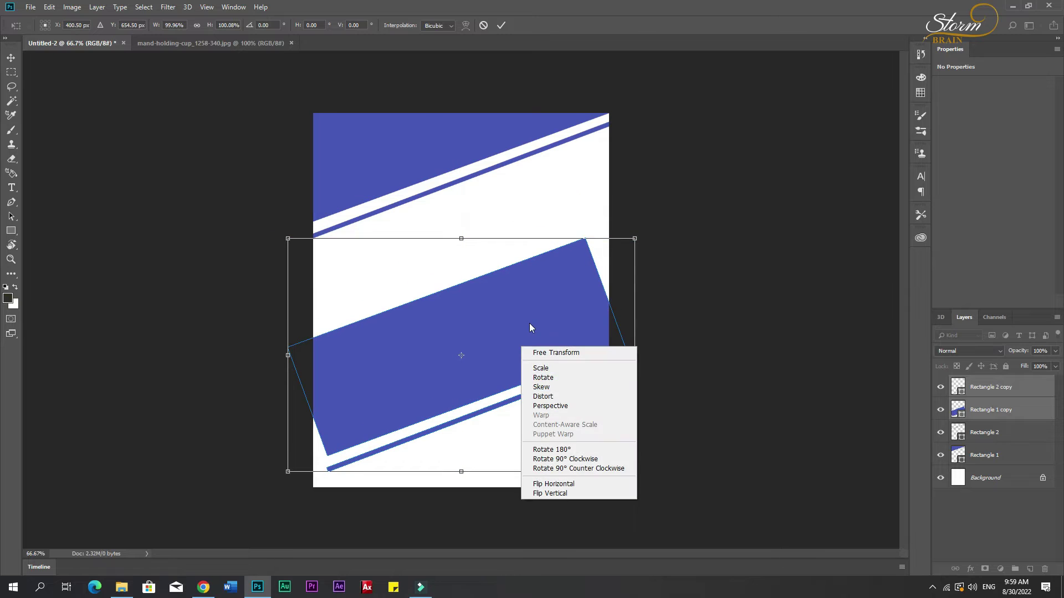
pyautogui.click(549, 458)
pyautogui.rightClick(511, 411)
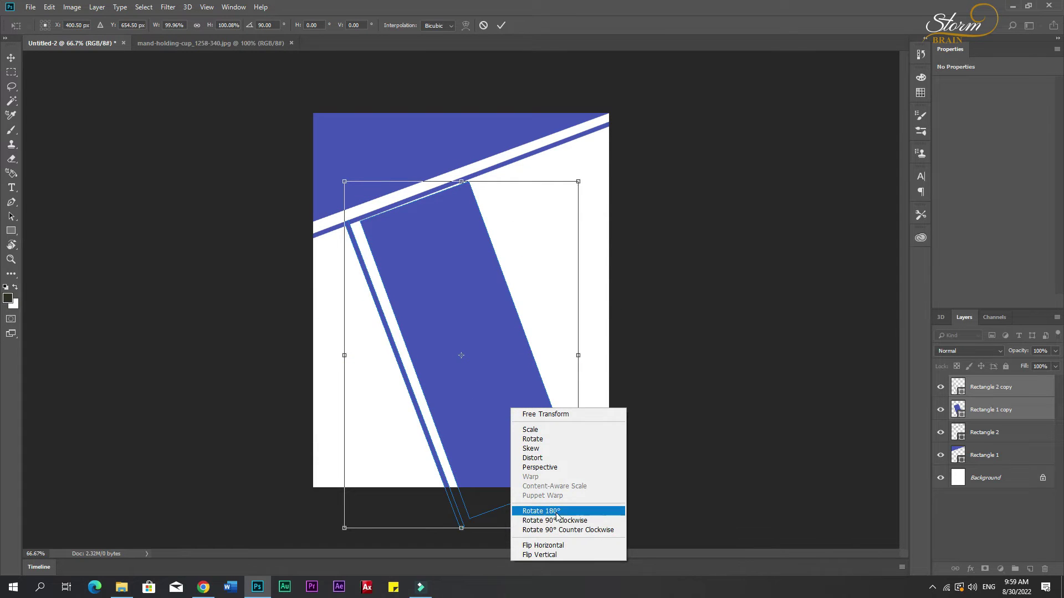
pyautogui.click(559, 530)
# Rotate the copies to about 180°, fit them against the bottom page edge, and commit.
pyautogui.moveTo(653, 386); pyautogui.dragTo(451, 147)
pyautogui.moveTo(542, 347); pyautogui.dragTo(550, 440)
pyautogui.moveTo(657, 392); pyautogui.dragTo(665, 421)
pyautogui.moveTo(474, 400); pyautogui.dragTo(479, 430)
pyautogui.scroll(5, 669, 409)
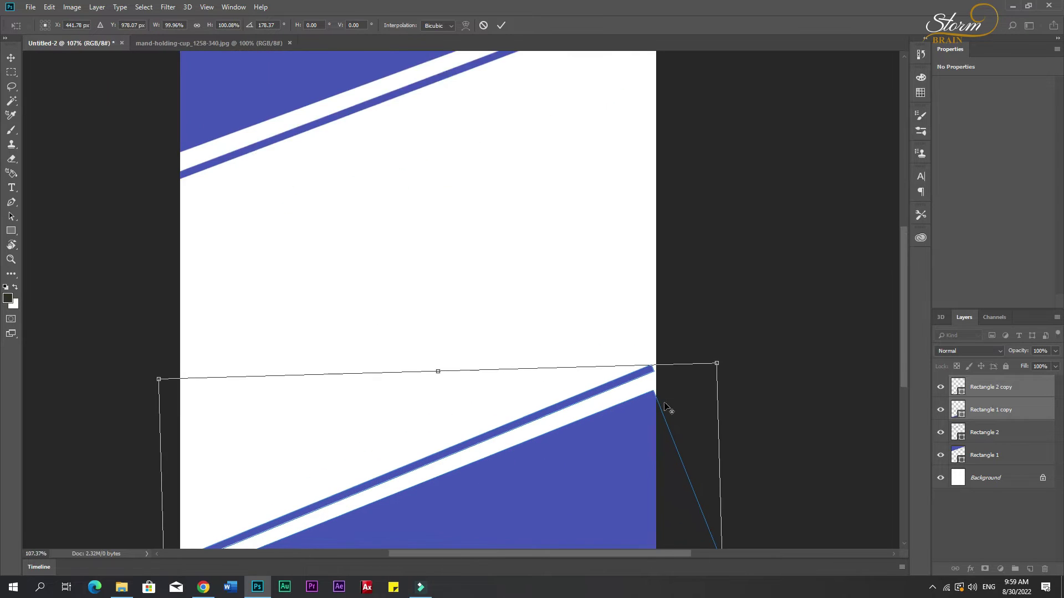
pyautogui.moveTo(551, 422); pyautogui.dragTo(552, 424)
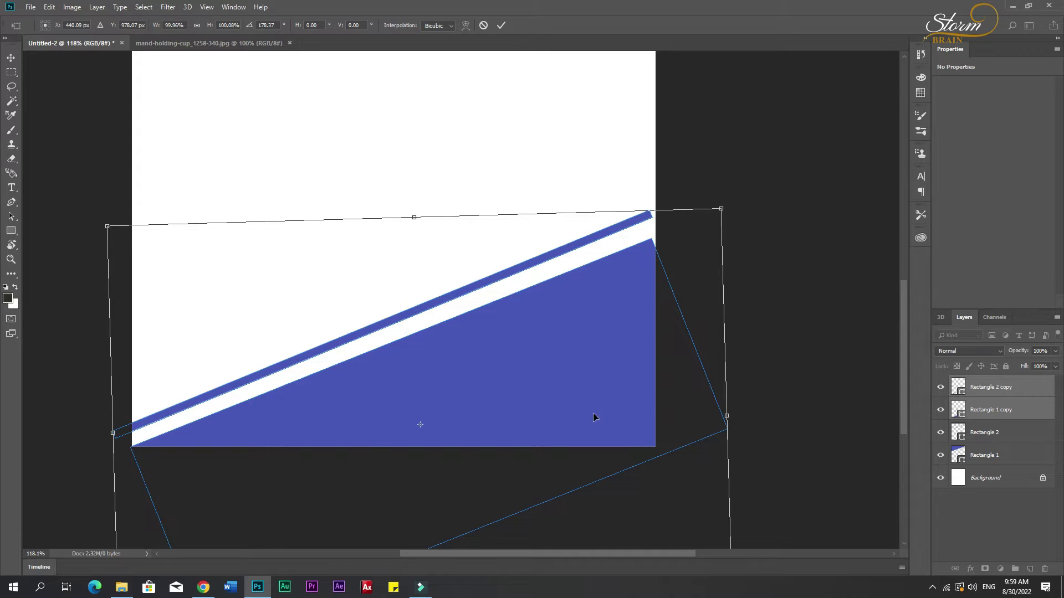
pyautogui.moveTo(745, 339); pyautogui.dragTo(743, 344)
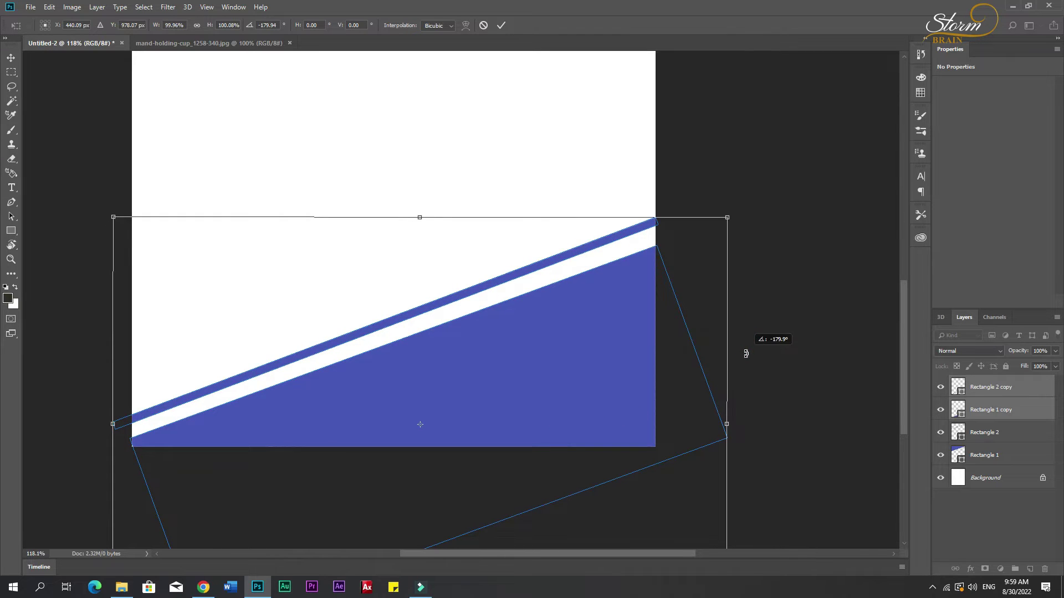
pyautogui.moveTo(550, 387); pyautogui.dragTo(551, 396)
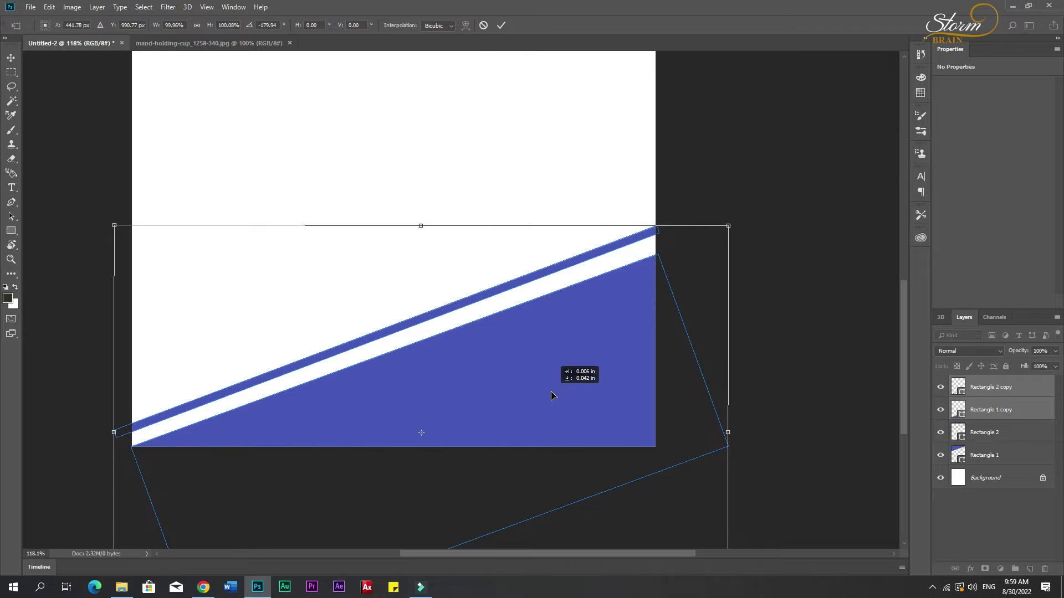
pyautogui.press('Return')
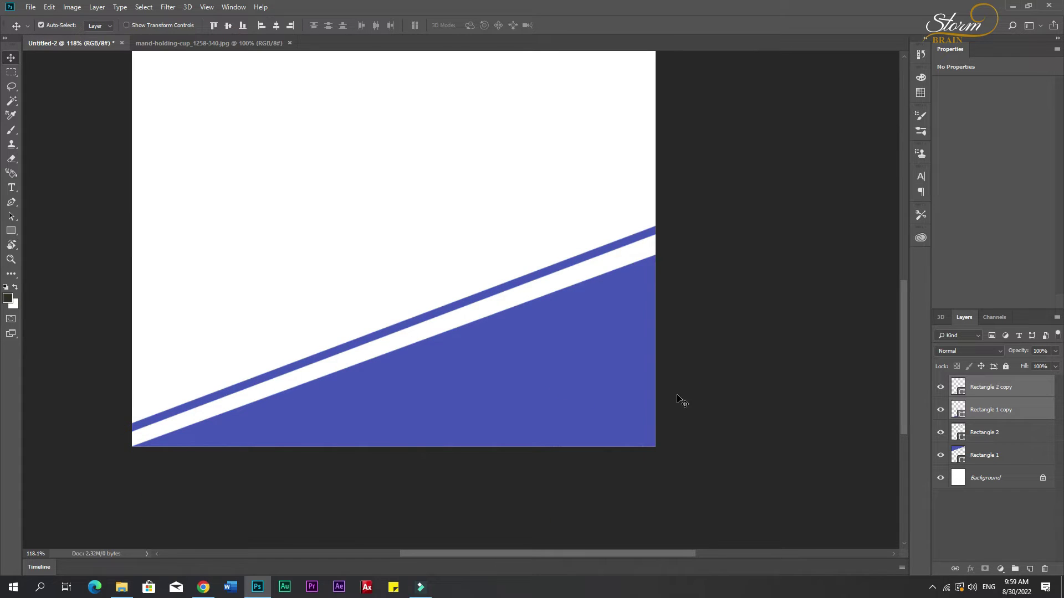
pyautogui.scroll(-8, 682, 358)
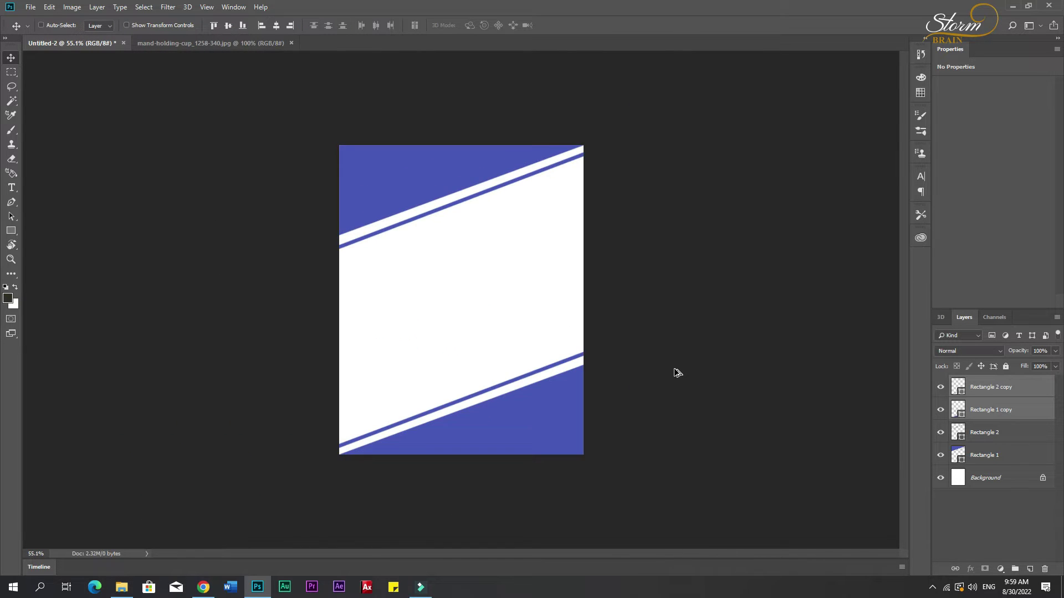
pyautogui.scroll(2, 674, 367)
# Draw a dark circle, Ellipse 1, on a new layer in the upper page.
pyautogui.click(14, 231)
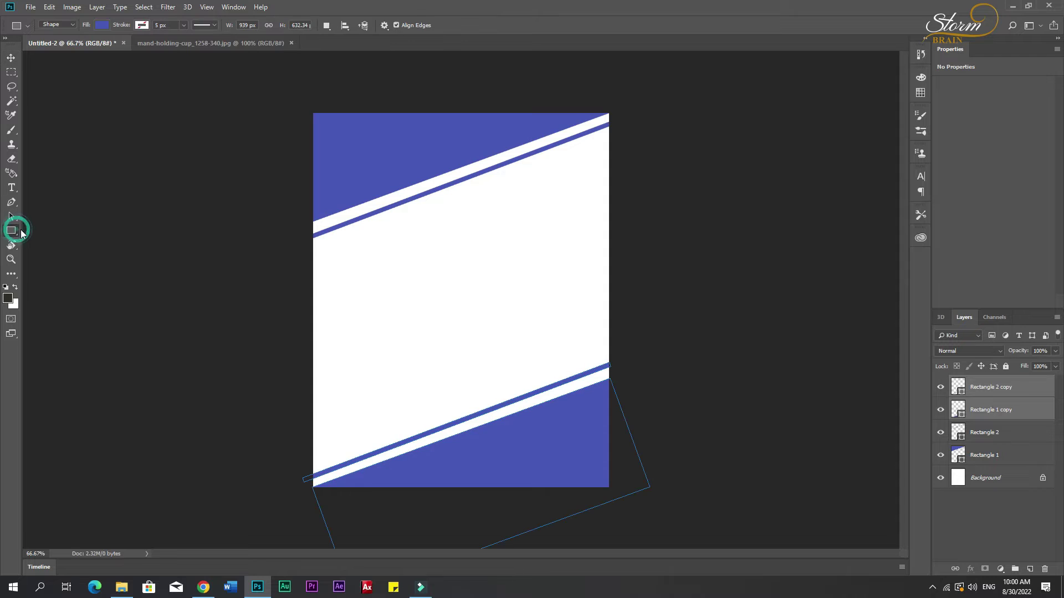
pyautogui.rightClick(11, 233)
pyautogui.click(50, 252)
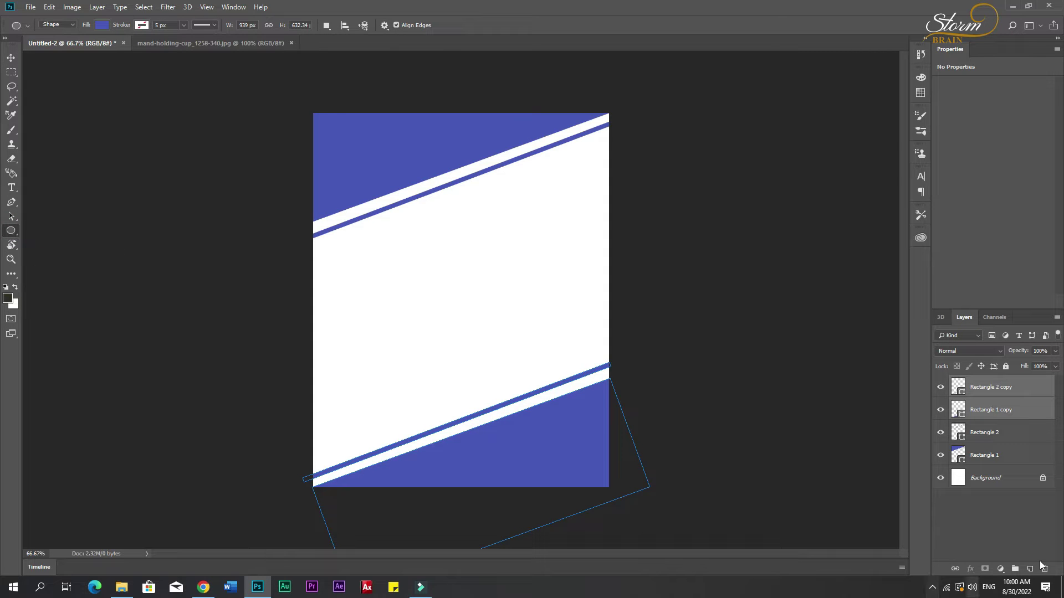
pyautogui.click(1029, 569)
pyautogui.moveTo(421, 220); pyautogui.dragTo(503, 304)
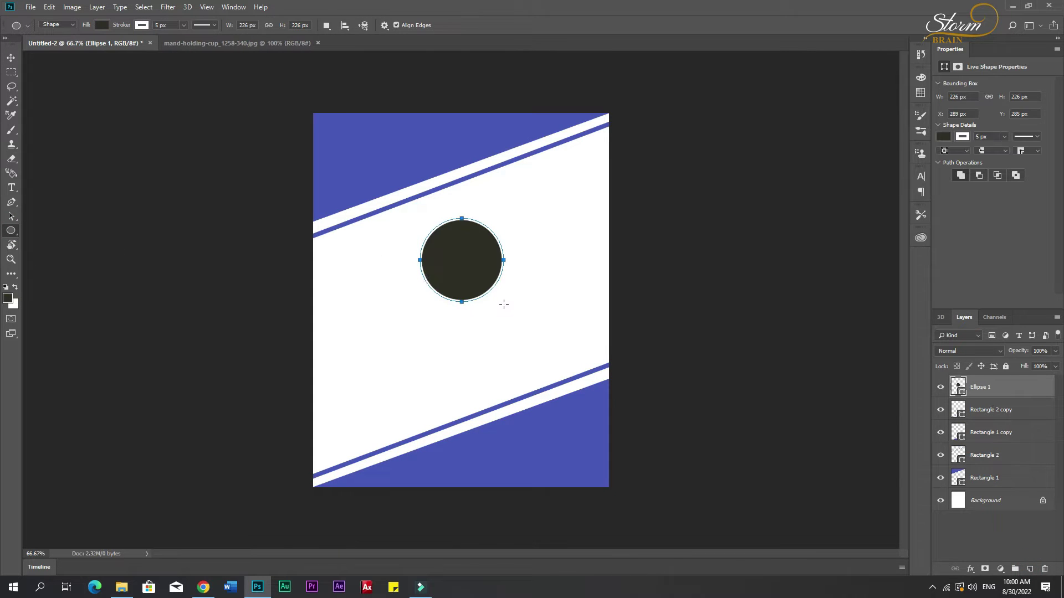
pyautogui.click(9, 57)
pyautogui.moveTo(468, 252); pyautogui.dragTo(459, 239)
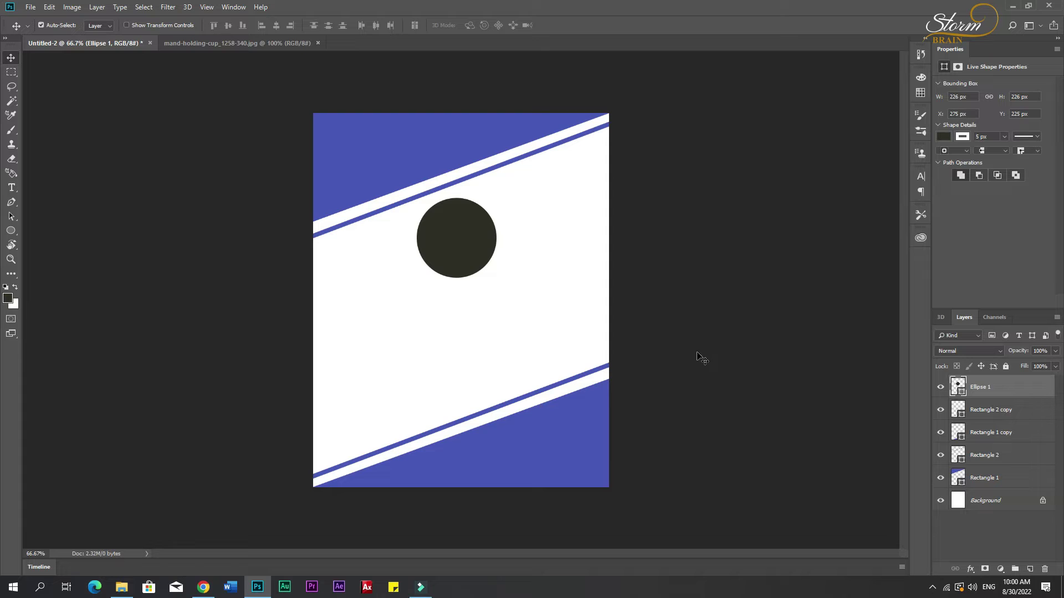
pyautogui.click(673, 353)
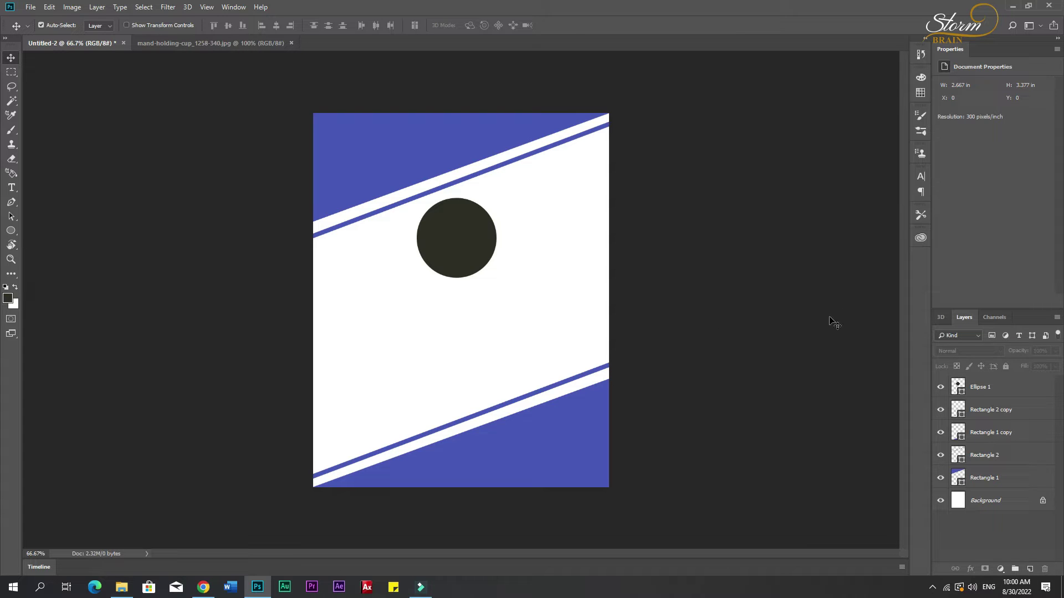
# Enlarge the circle and move it to the upper right over the band.
pyautogui.click(468, 249)
pyautogui.hotkey('ctrl', 't')
pyautogui.moveTo(501, 284); pyautogui.dragTo(513, 297)
pyautogui.press('Return')
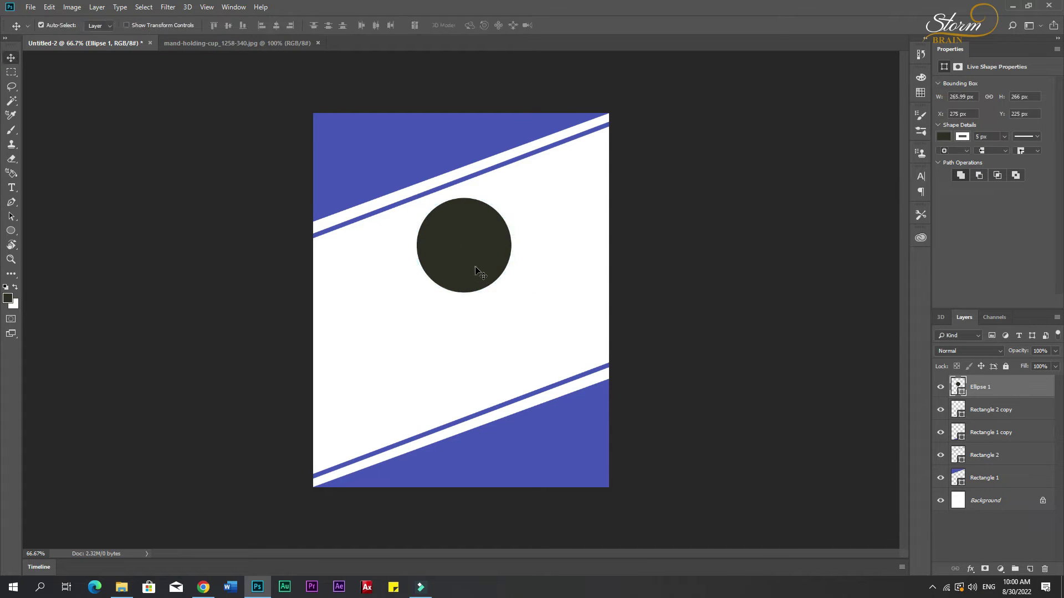
pyautogui.moveTo(477, 265); pyautogui.dragTo(555, 234)
pyautogui.click(534, 236)
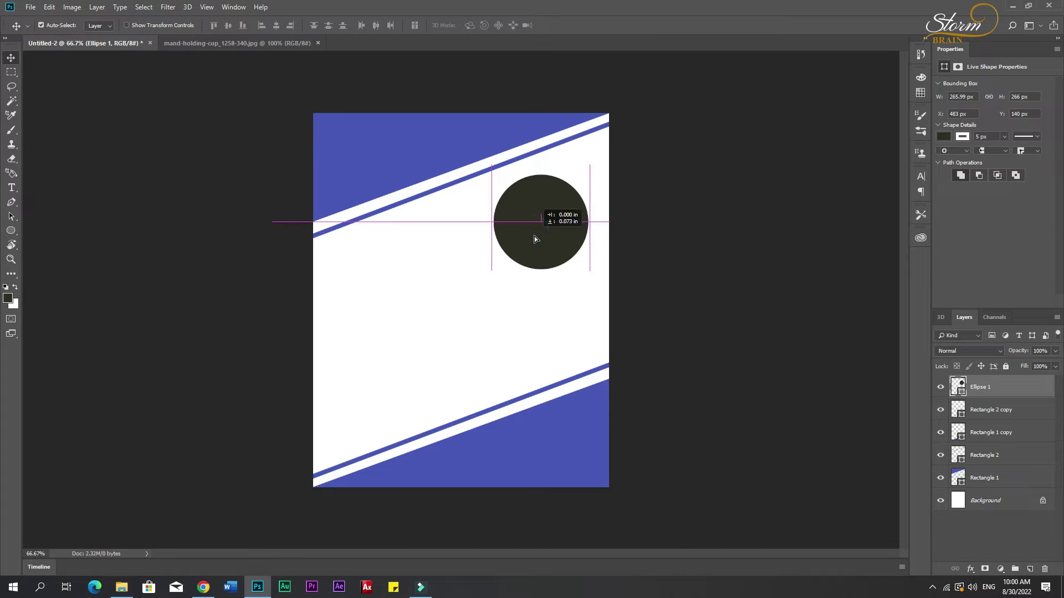
# Drag the man-holding-cup photo from its document into the flyer.
pyautogui.click(643, 226)
pyautogui.click(242, 43)
pyautogui.moveTo(433, 276); pyautogui.dragTo(532, 229)
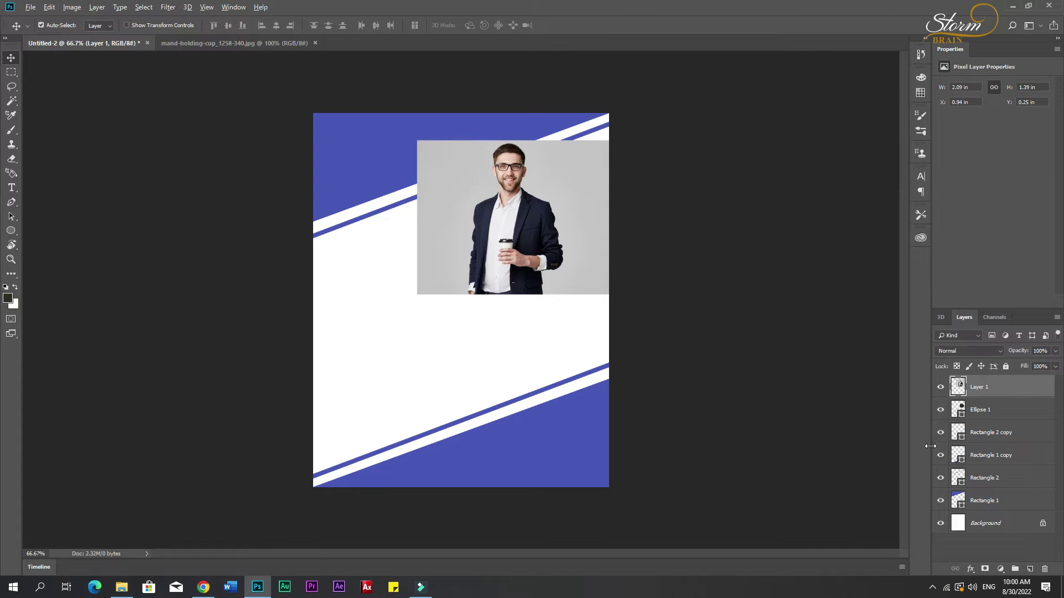
# Clip the photo to Ellipse 1 and frame the man's face inside the circle.
pyautogui.keyDown('alt'); pyautogui.click(994, 398); pyautogui.keyUp('alt')
pyautogui.hotkey('ctrl', 't')
pyautogui.moveTo(546, 247); pyautogui.dragTo(575, 280)
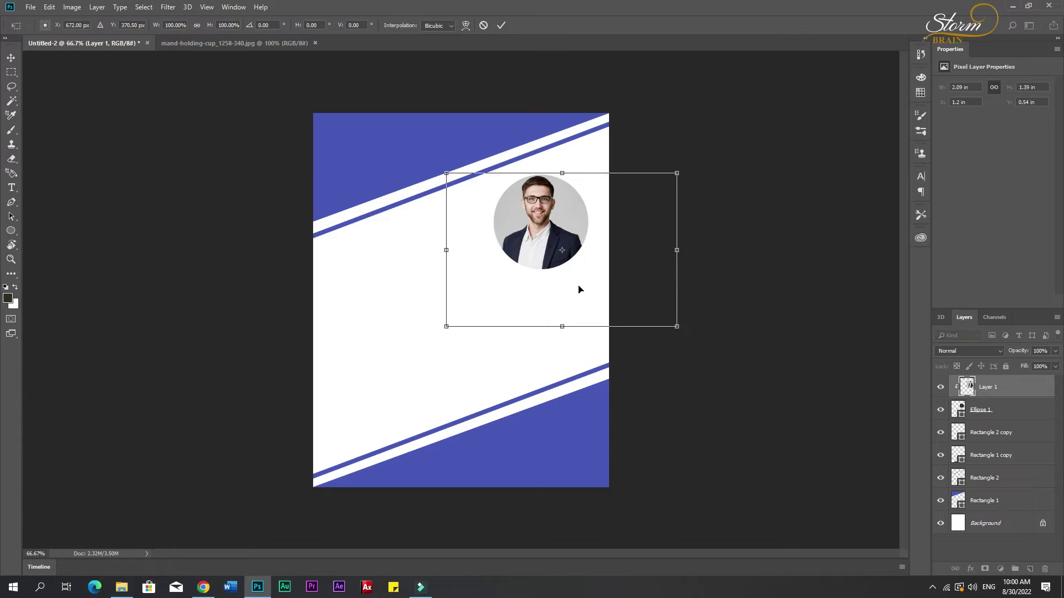
pyautogui.press('Return')
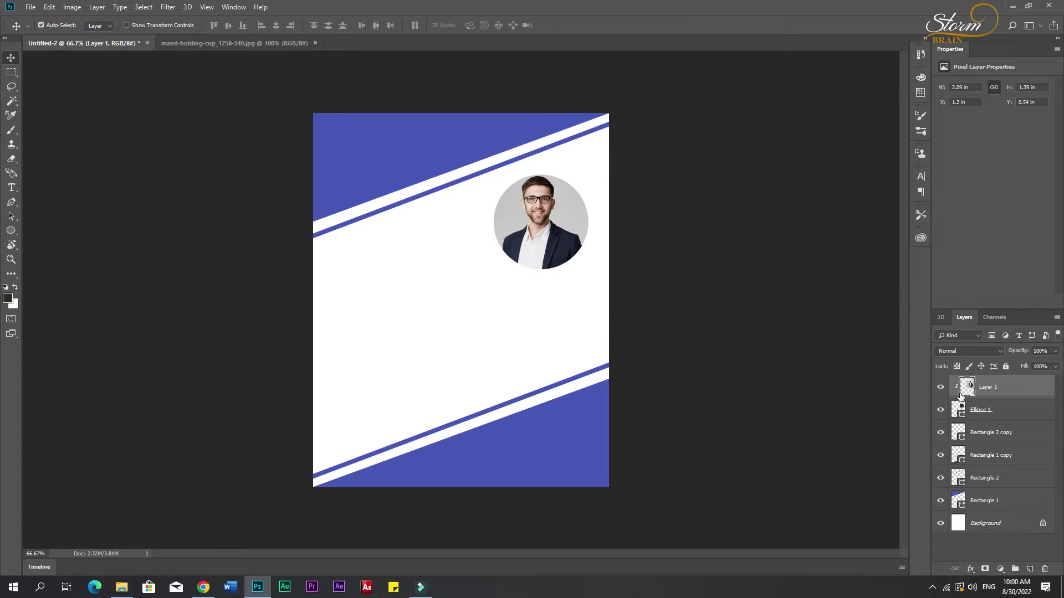
pyautogui.click(956, 412)
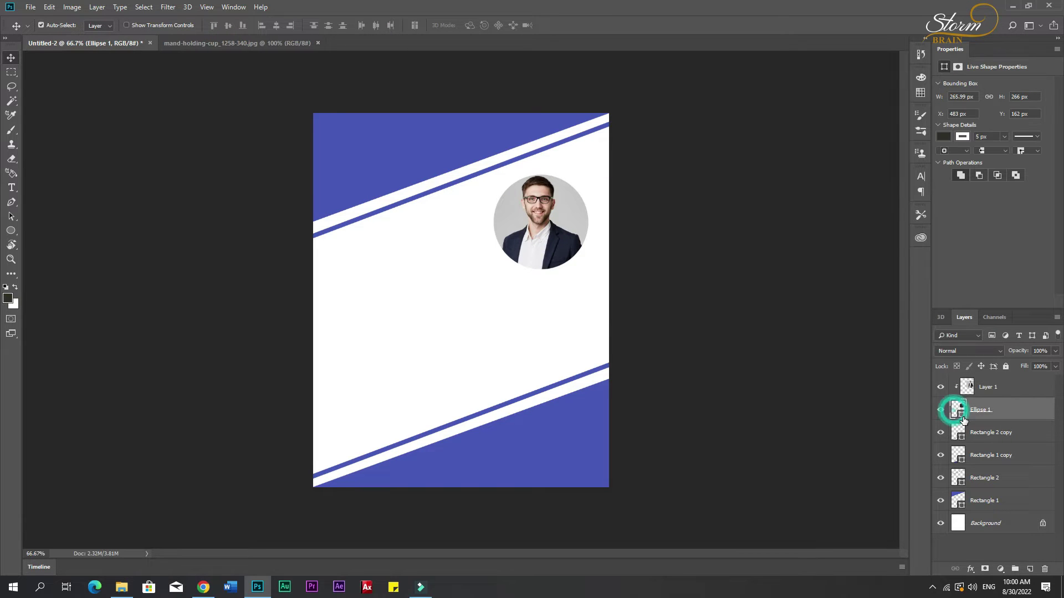
# Give Ellipse 1 an 8 px stroke in the bands' blue, sampled from the canvas.
pyautogui.click(965, 138)
pyautogui.click(951, 161)
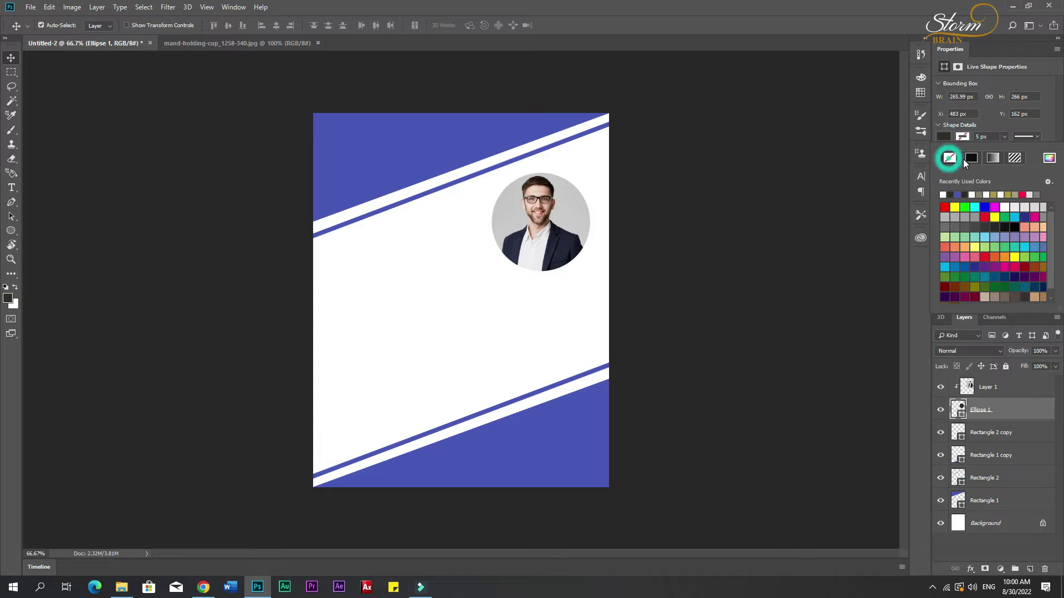
pyautogui.click(953, 159)
pyautogui.click(1048, 159)
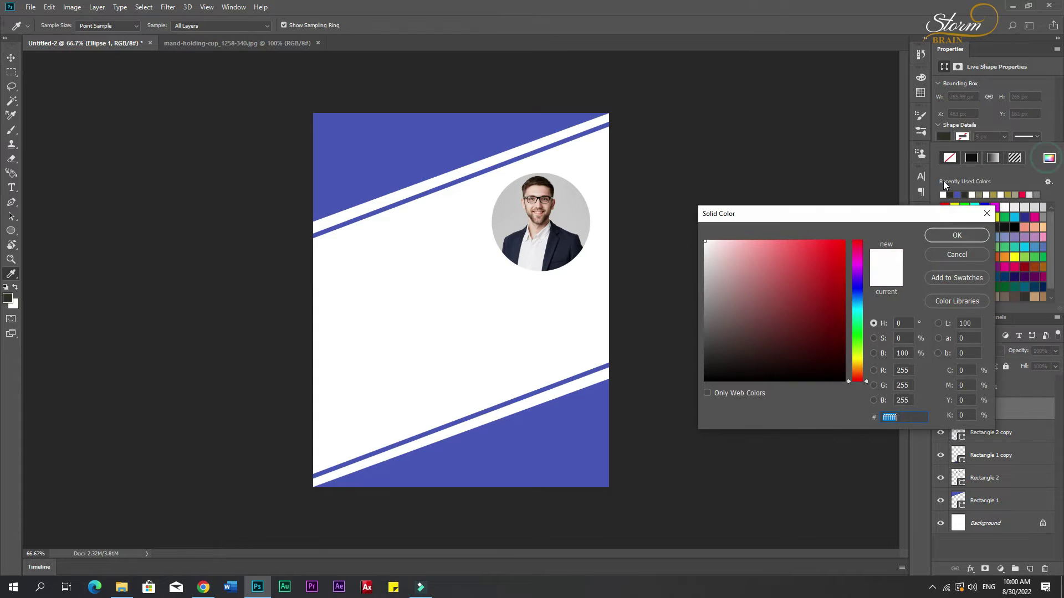
pyautogui.click(457, 120)
pyautogui.click(962, 237)
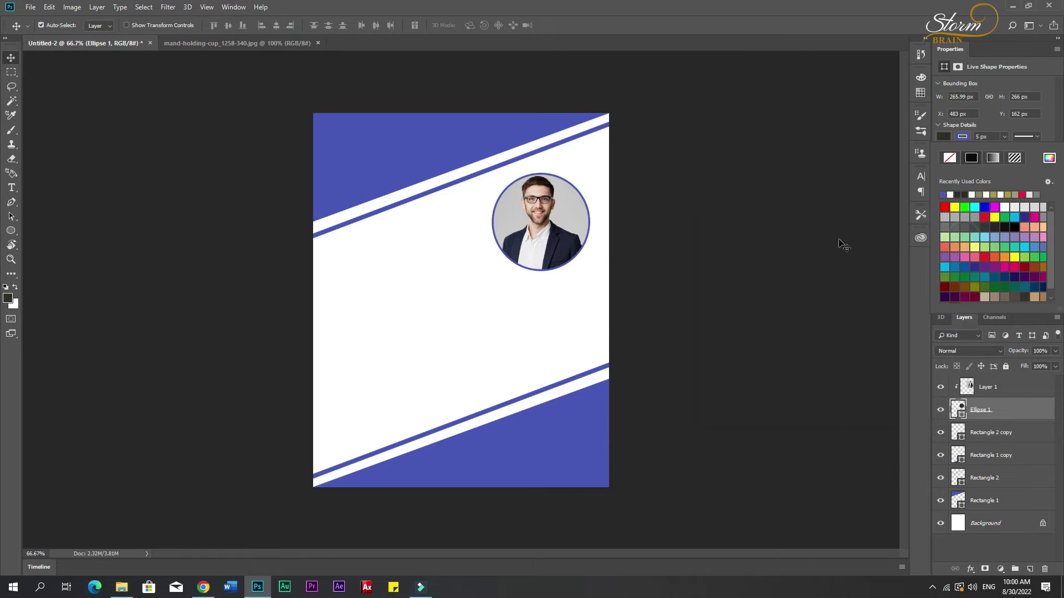
pyautogui.write('8')
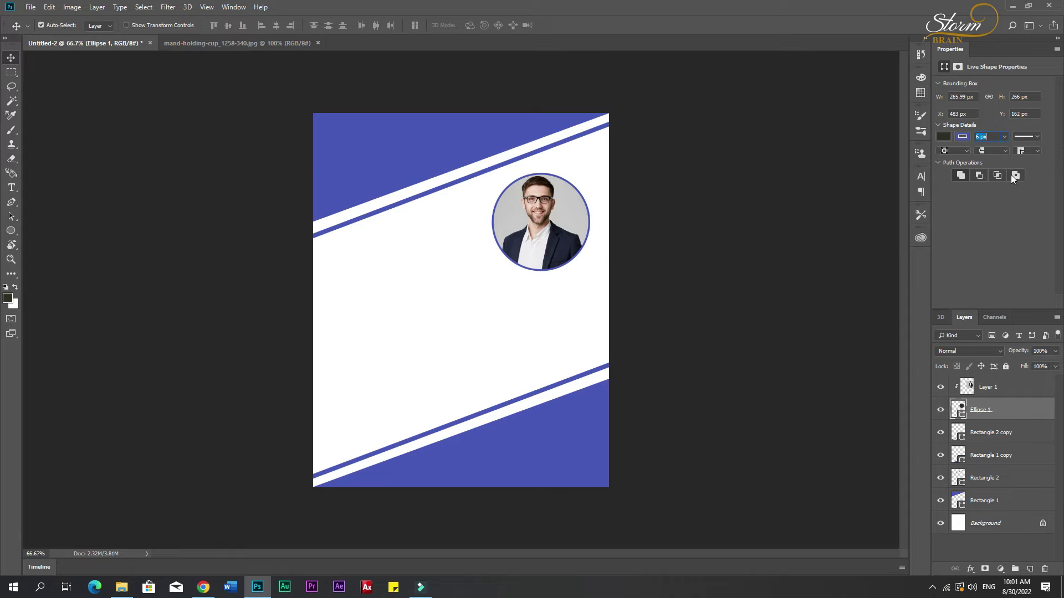
pyautogui.press('Return')
pyautogui.click(686, 263)
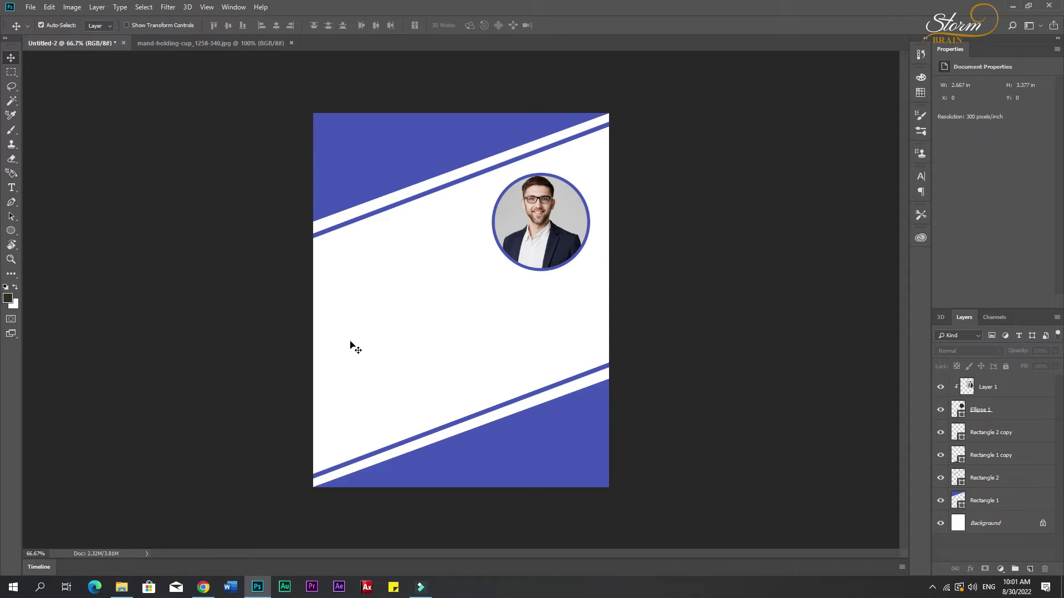
# Type the 'Storm Brain' name and colour it the bands' blue.
pyautogui.press('t')
pyautogui.click(321, 283)
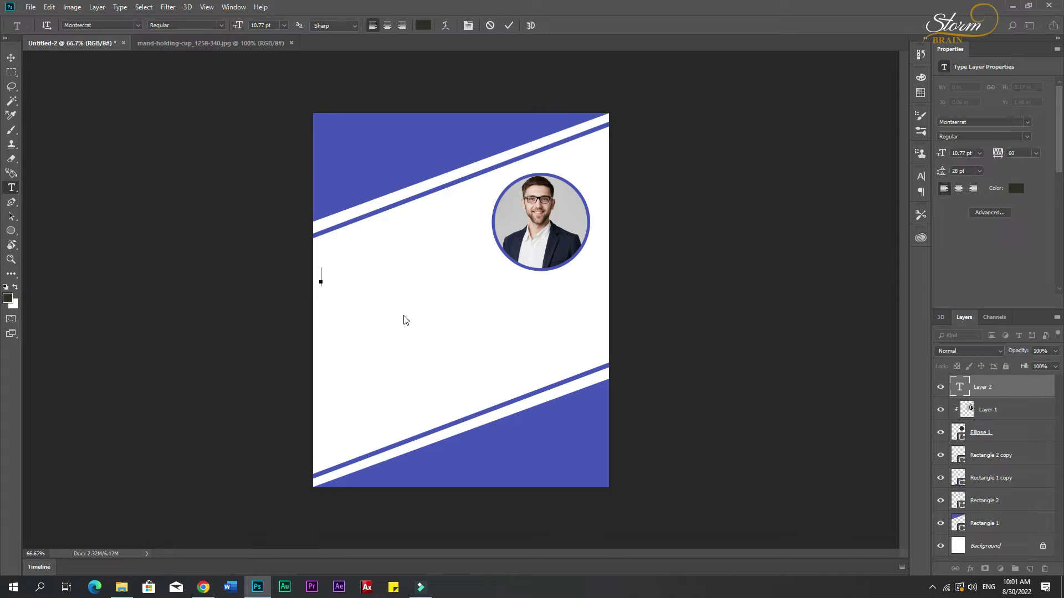
pyautogui.write('Storm Brain')
pyautogui.hotkey('ctrl', 'a')
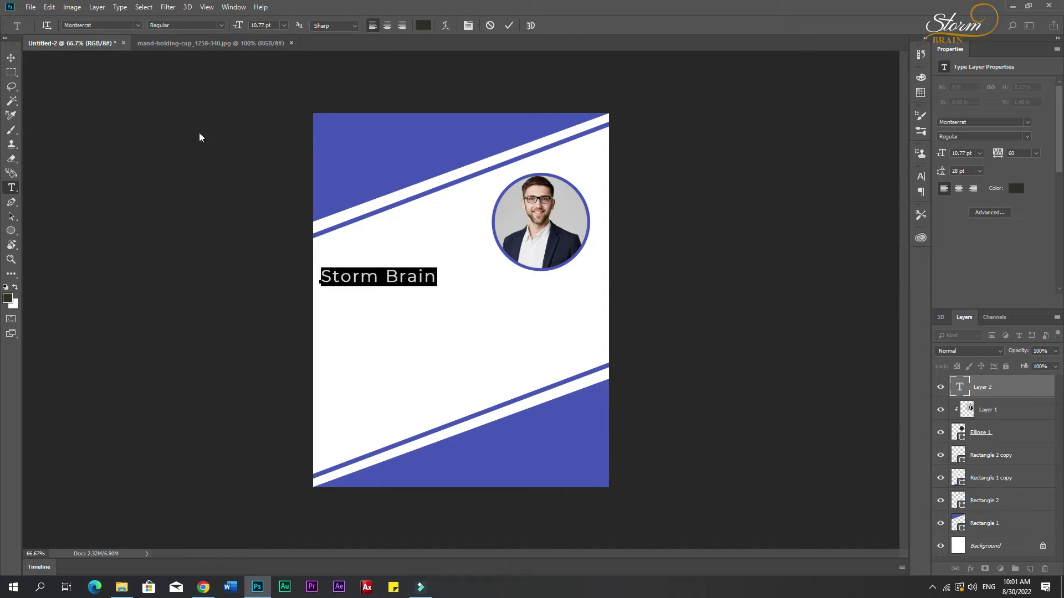
pyautogui.click(422, 25)
pyautogui.click(403, 129)
pyautogui.click(968, 232)
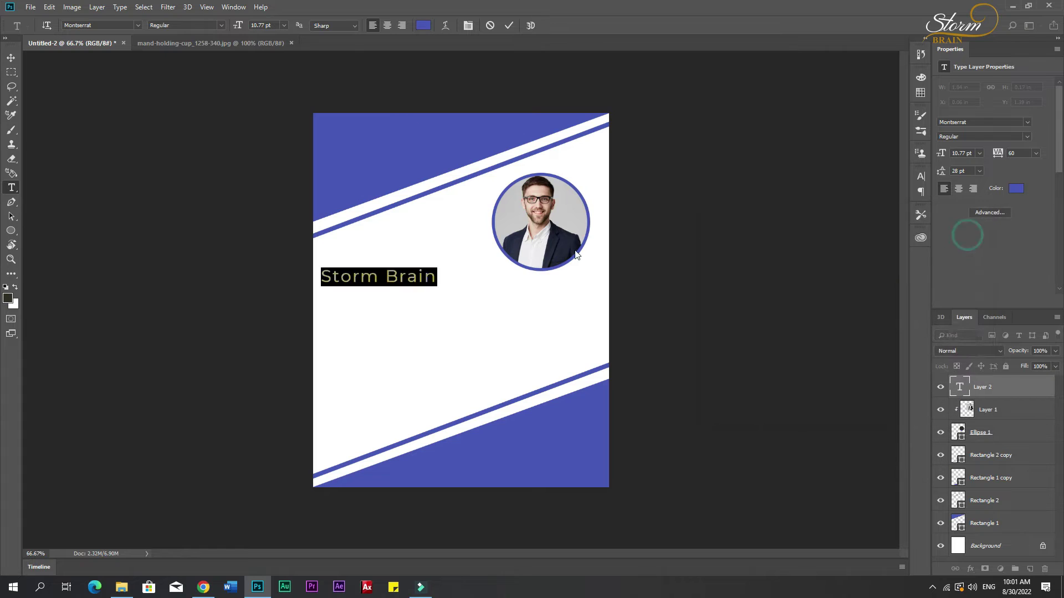
pyautogui.hotkey('ctrl', 'Return')
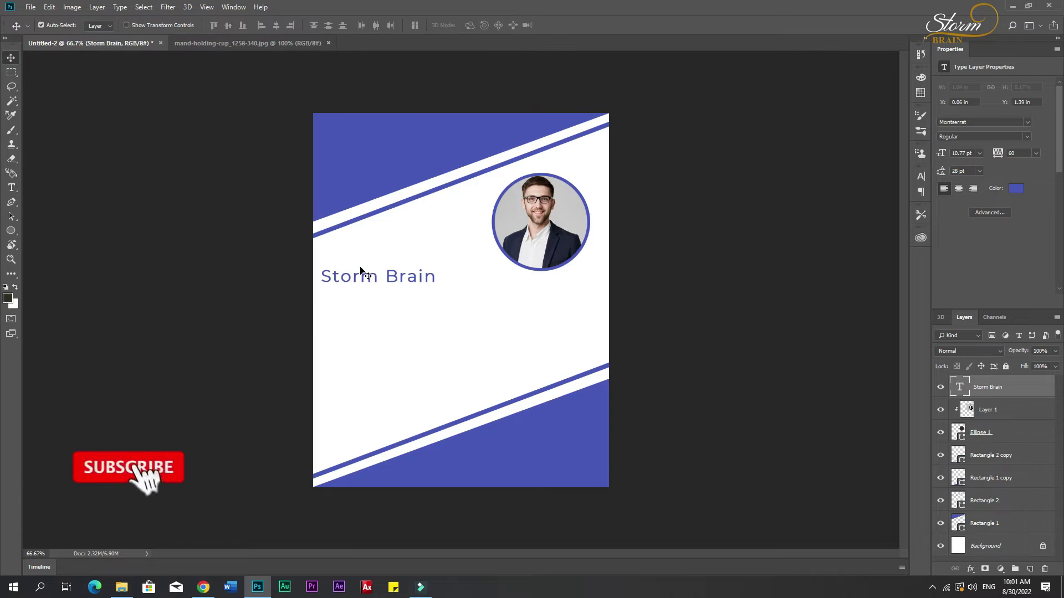
# Make the name Montserrat SemiBold and position it left of the circular photo.
pyautogui.click(380, 277)
pyautogui.hotkey('ctrl', 'a')
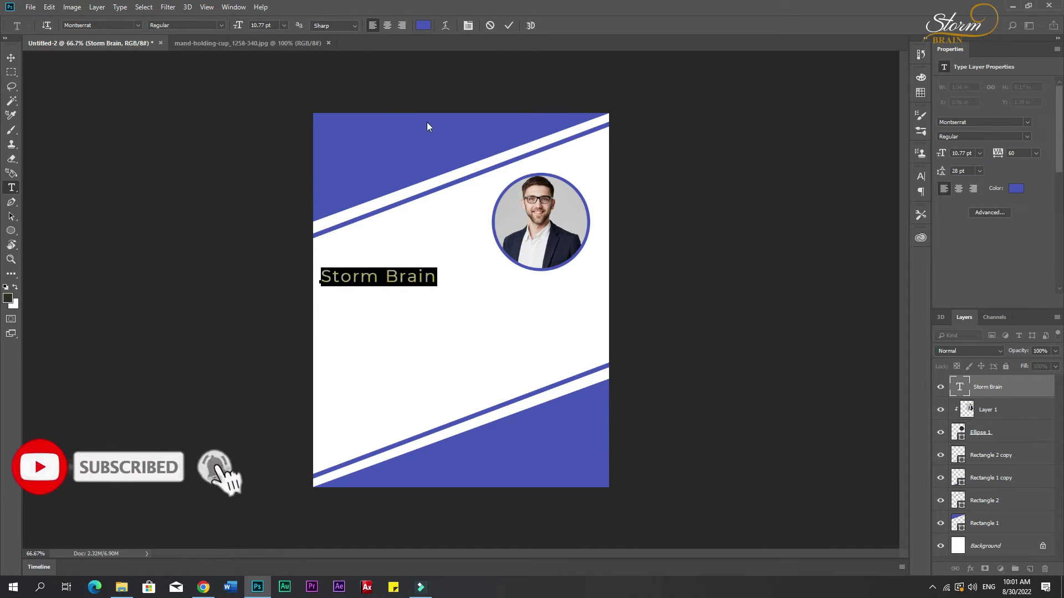
pyautogui.click(219, 26)
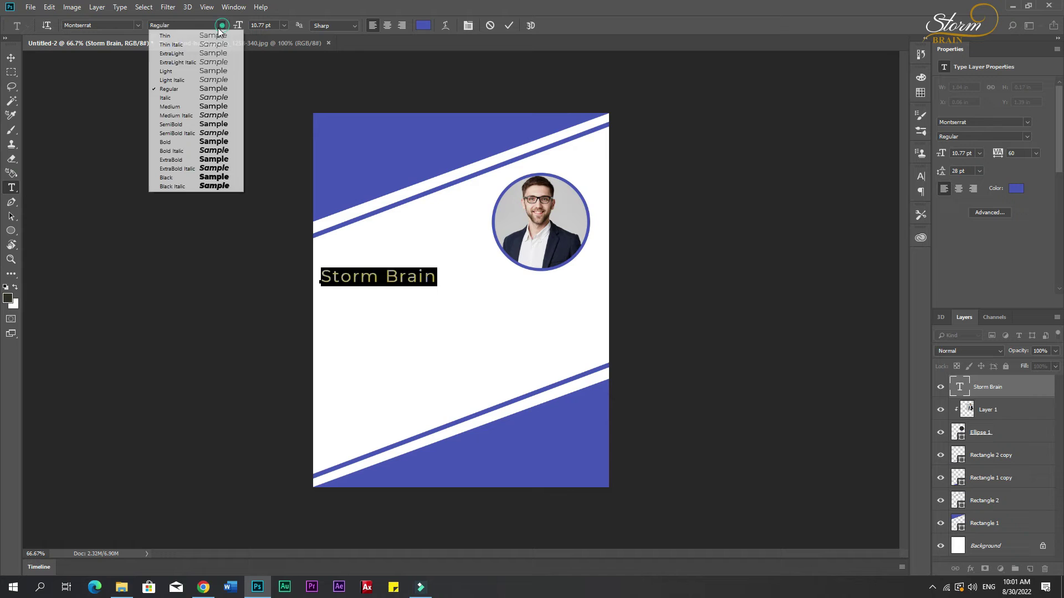
pyautogui.click(181, 125)
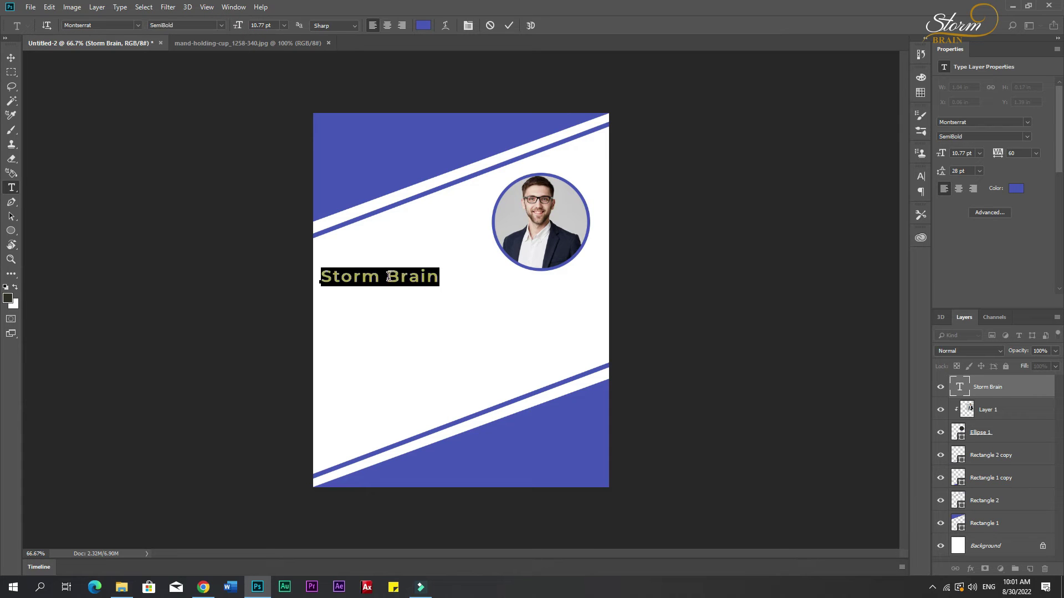
pyautogui.click(10, 58)
pyautogui.moveTo(393, 277); pyautogui.dragTo(405, 264)
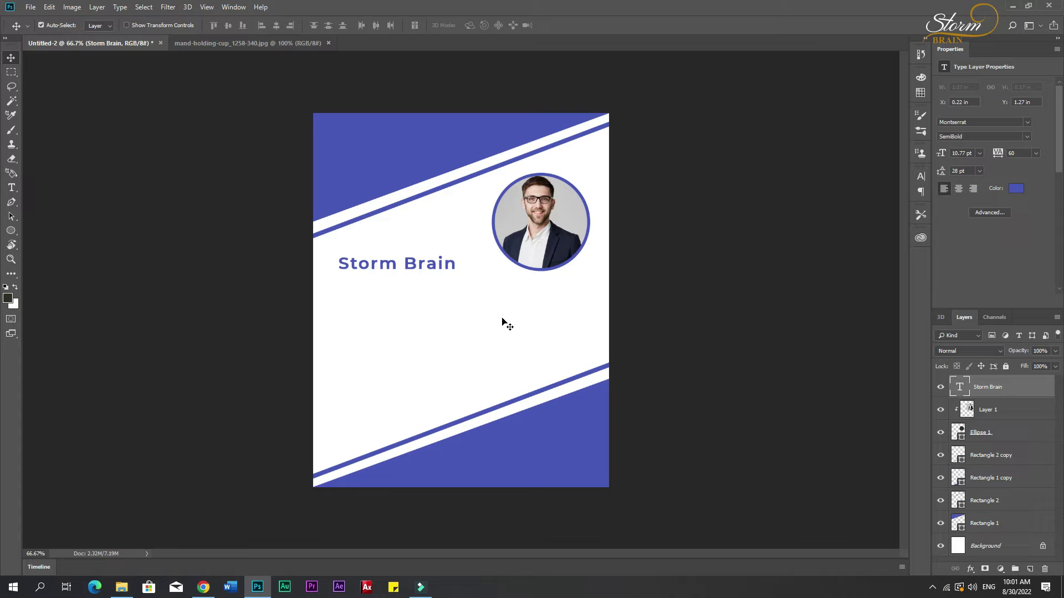
pyautogui.hotkey('shift', 'Up')
pyautogui.hotkey('shift', 'Up')
pyautogui.hotkey('shift', 'Up')
pyautogui.hotkey('shift', 'Up')
pyautogui.press('Down')
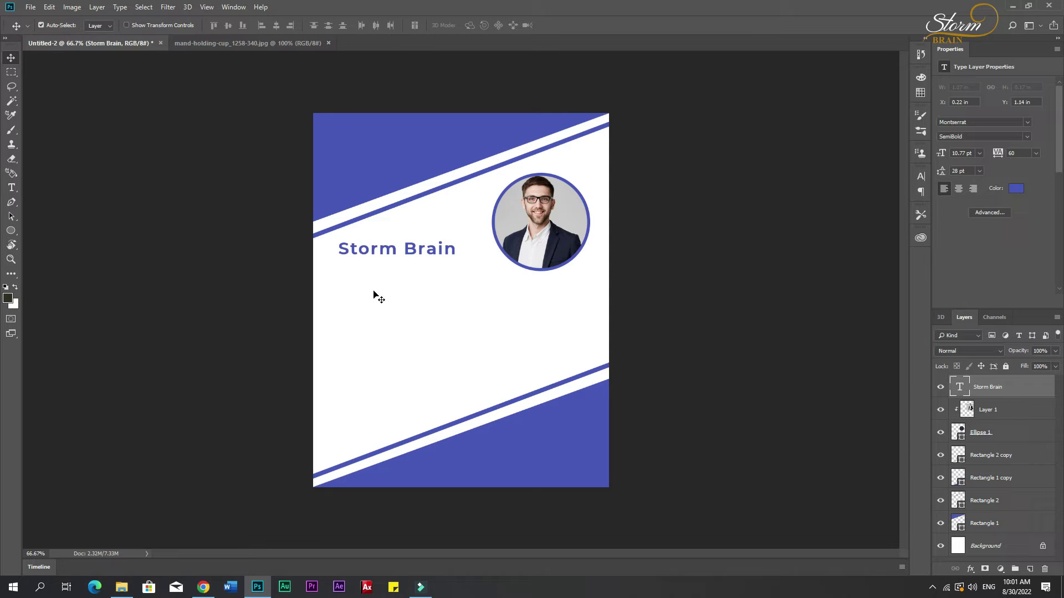
# Draw a rectangular bar just below the Storm Brain name and make it taller.
pyautogui.click(11, 72)
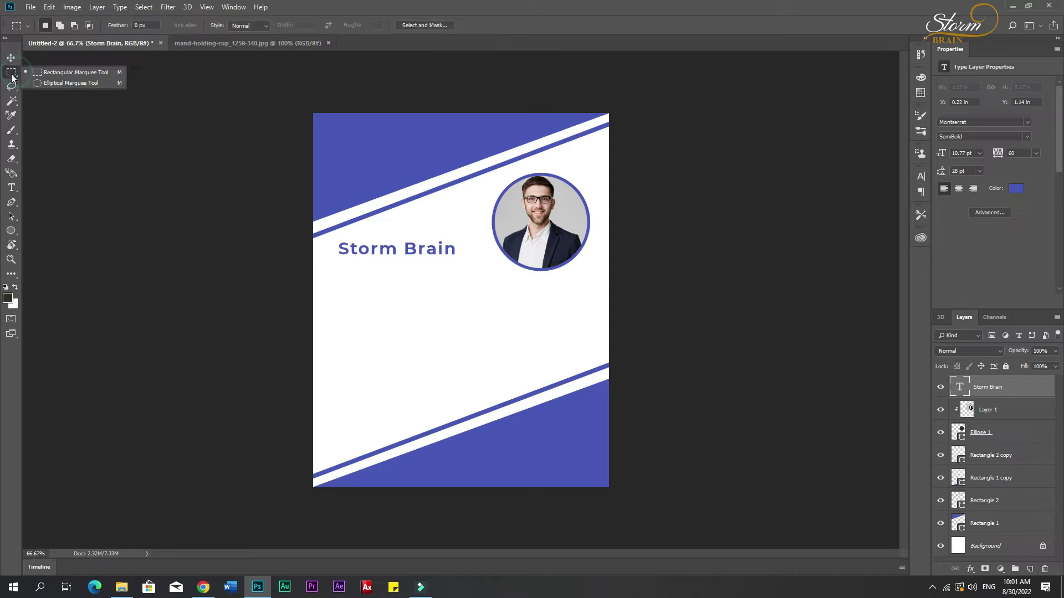
pyautogui.rightClick(11, 230)
pyautogui.click(50, 222)
pyautogui.moveTo(345, 261); pyautogui.dragTo(445, 274)
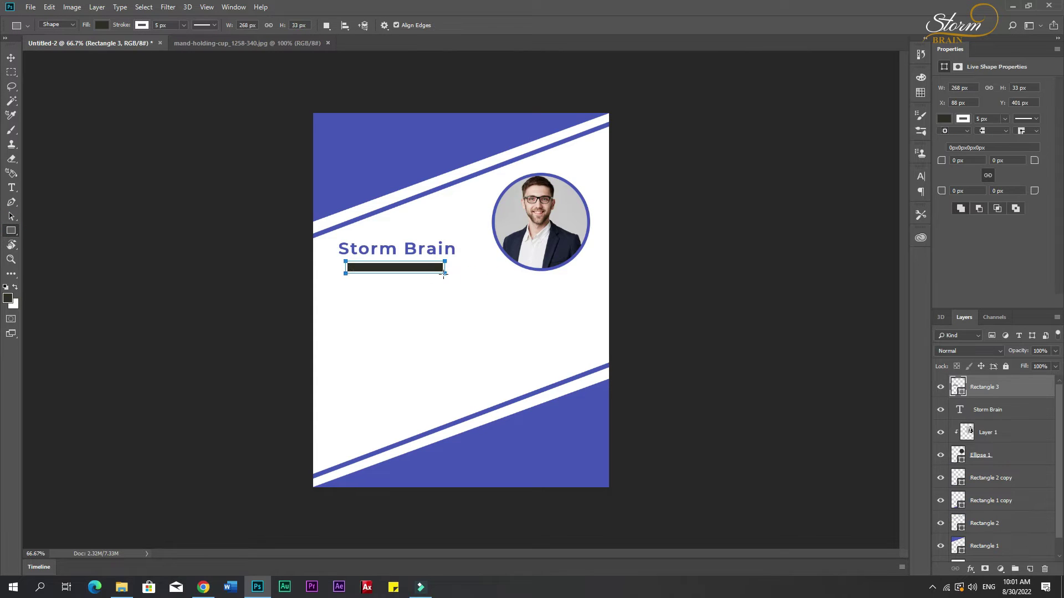
pyautogui.click(12, 59)
pyautogui.moveTo(368, 273); pyautogui.dragTo(390, 285)
pyautogui.hotkey('ctrl', 't')
pyautogui.press('Return')
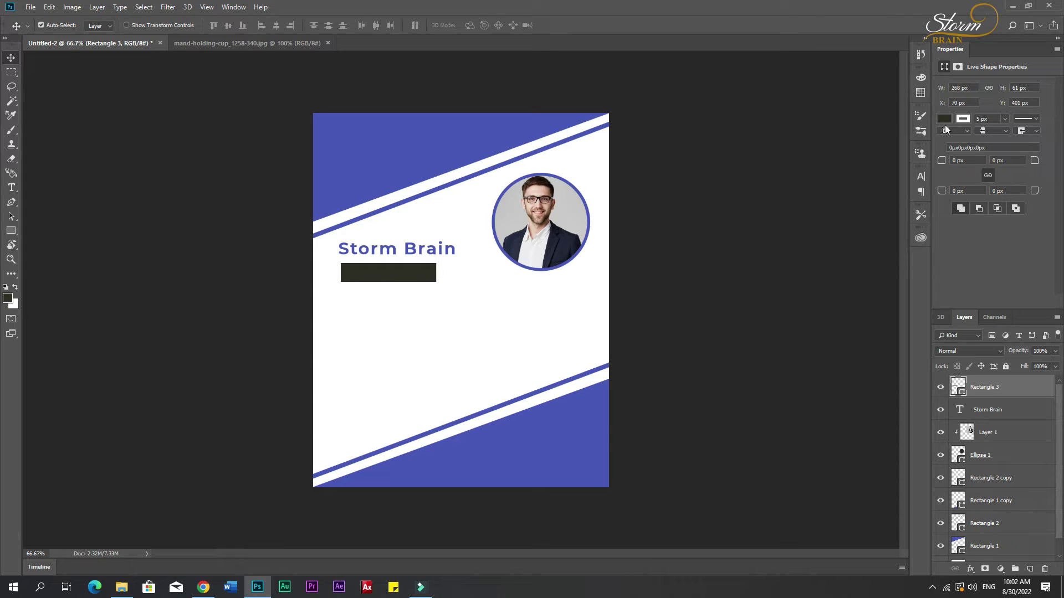
# Fill the bar with the diagonal bands' sampled blue, remove its outline, and settle it under the name.
pyautogui.click(944, 119)
pyautogui.click(1048, 140)
pyautogui.click(452, 146)
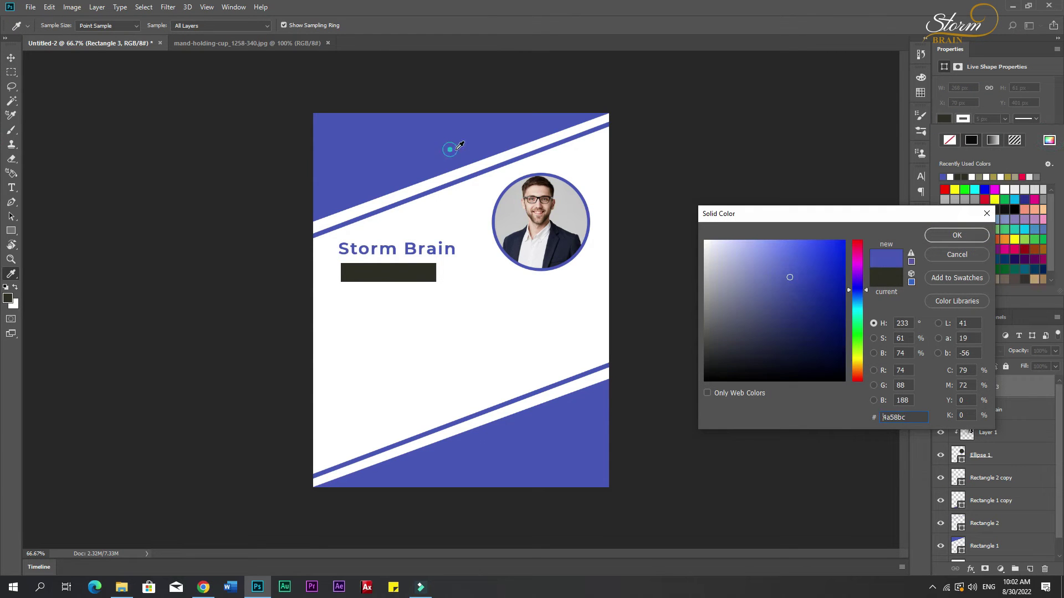
pyautogui.click(949, 236)
pyautogui.click(963, 118)
pyautogui.click(949, 140)
pyautogui.click(393, 279)
pyautogui.moveTo(394, 278); pyautogui.dragTo(395, 278)
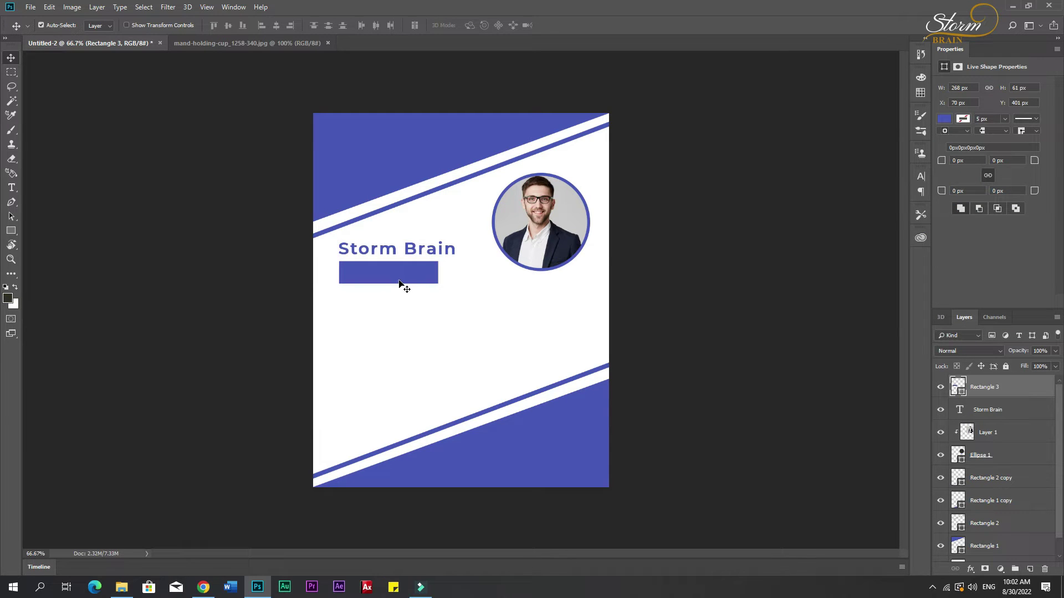
# Type 'graphic Designer' below the bar and make the text white.
pyautogui.press('t')
pyautogui.click(376, 306)
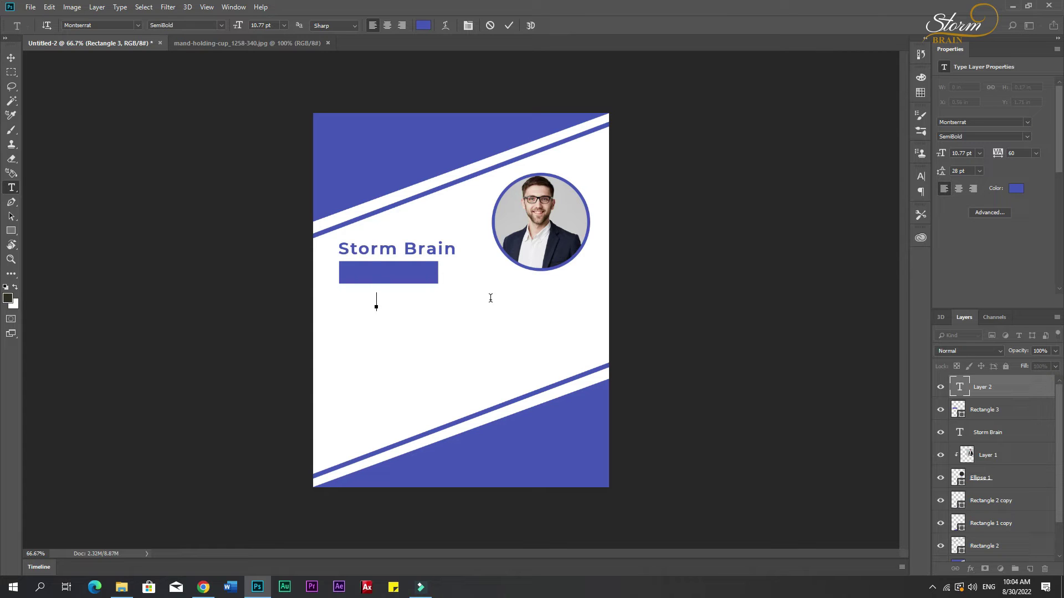
pyautogui.write('graphic Des')
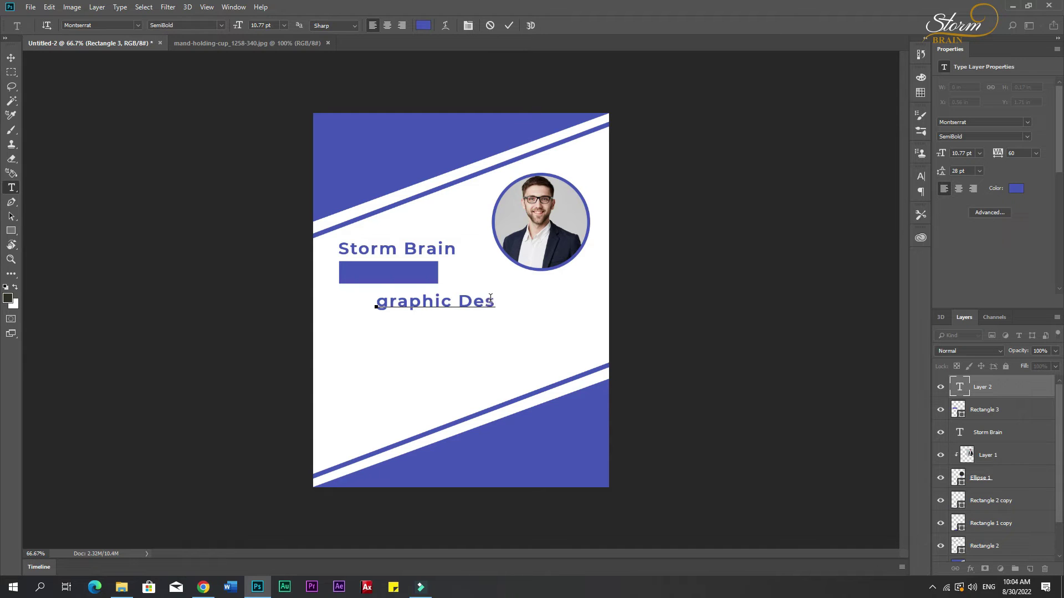
pyautogui.write('igner')
pyautogui.hotkey('ctrl', 'a')
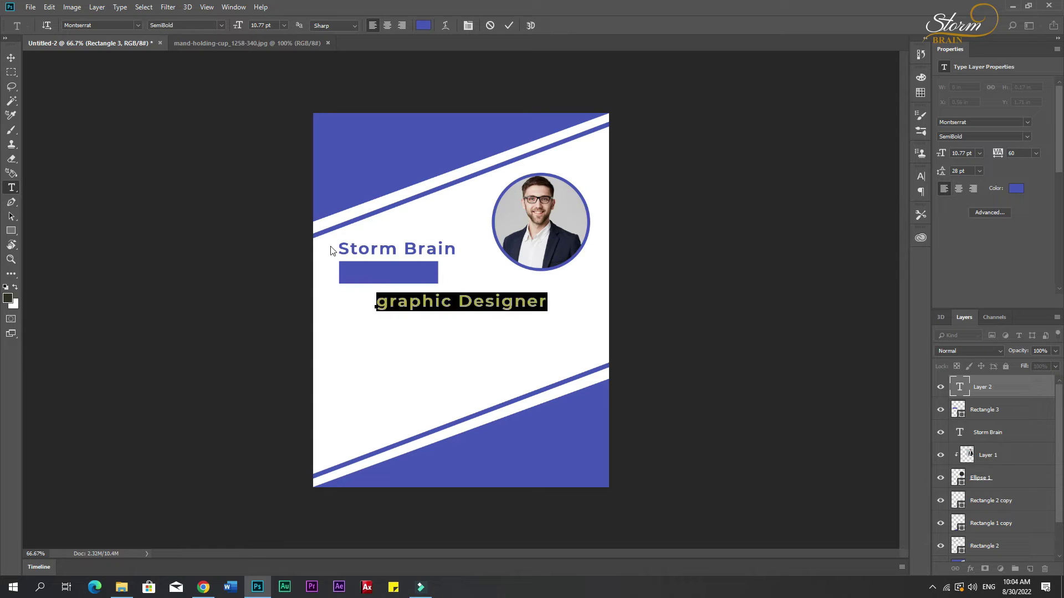
pyautogui.click(15, 287)
pyautogui.click(12, 57)
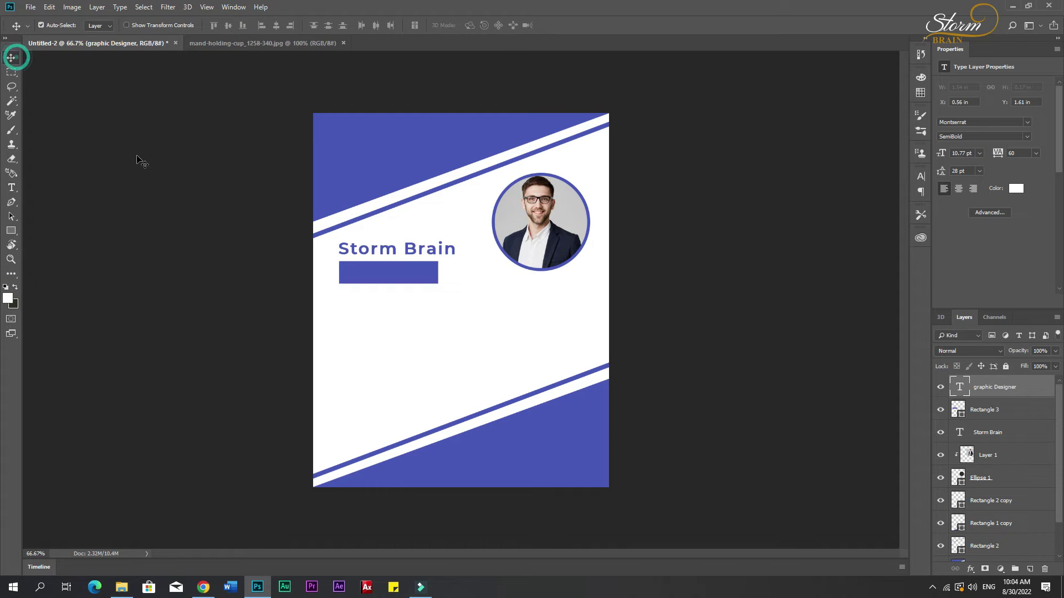
# Move the 'graphic Designer' text onto the blue bar, then shift and widen the bar to fit.
pyautogui.hotkey('ctrl', 't')
pyautogui.moveTo(486, 304); pyautogui.dragTo(424, 275)
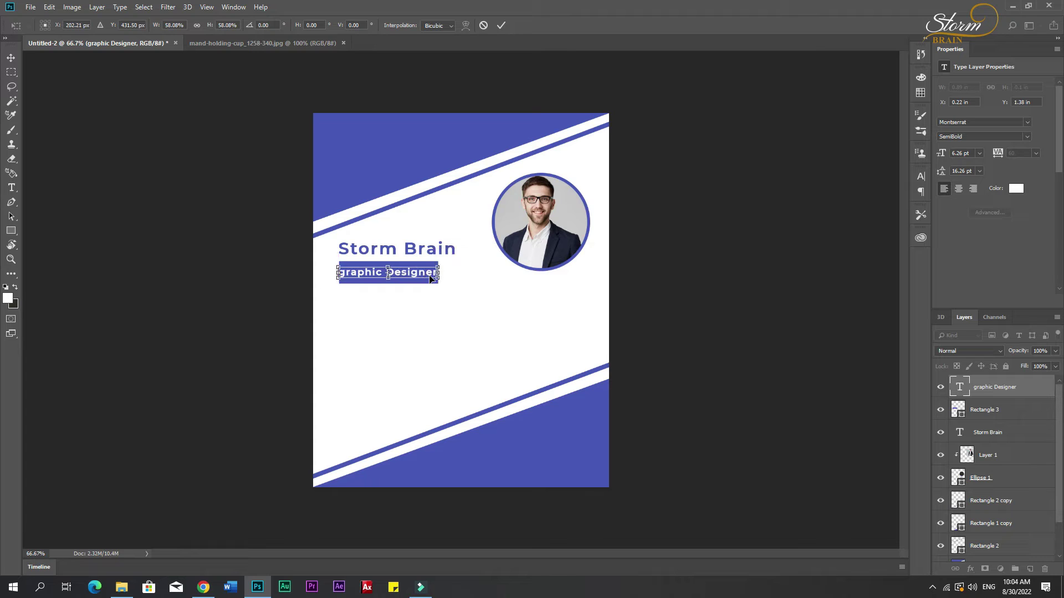
pyautogui.press('Return')
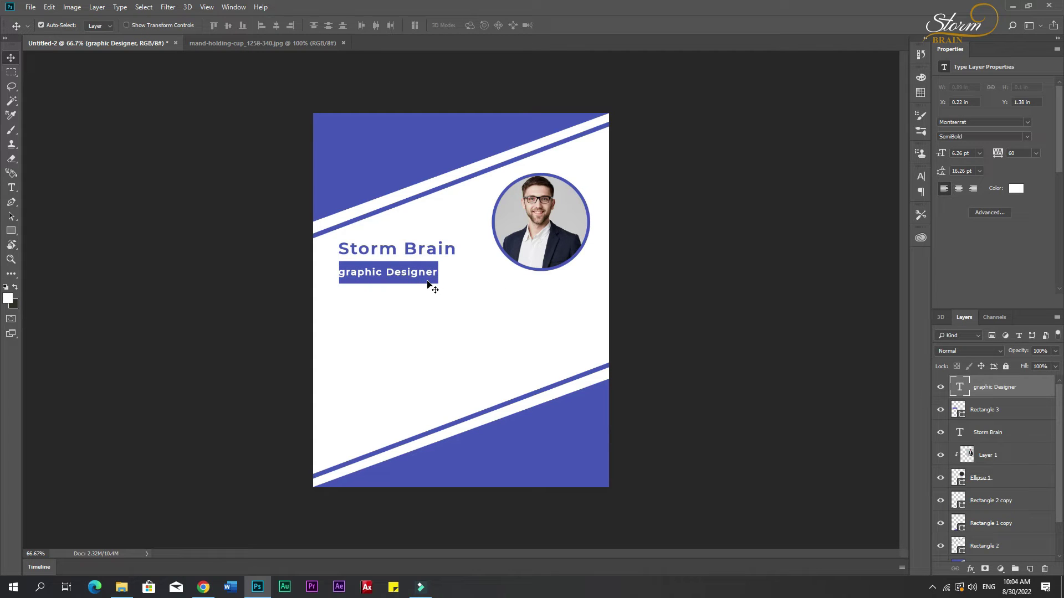
pyautogui.click(428, 285)
pyautogui.moveTo(428, 285)
pyautogui.mouseDown()
pyautogui.moveTo(456, 275)
pyautogui.moveTo(409, 273)
pyautogui.moveTo(418, 272)
pyautogui.mouseUp()
pyautogui.hotkey('ctrl', 't')
pyautogui.press('Return')
# Enlarge the 'graphic Designer' text slightly and make the blue bar a little shorter.
pyautogui.scroll(7, 426, 280)
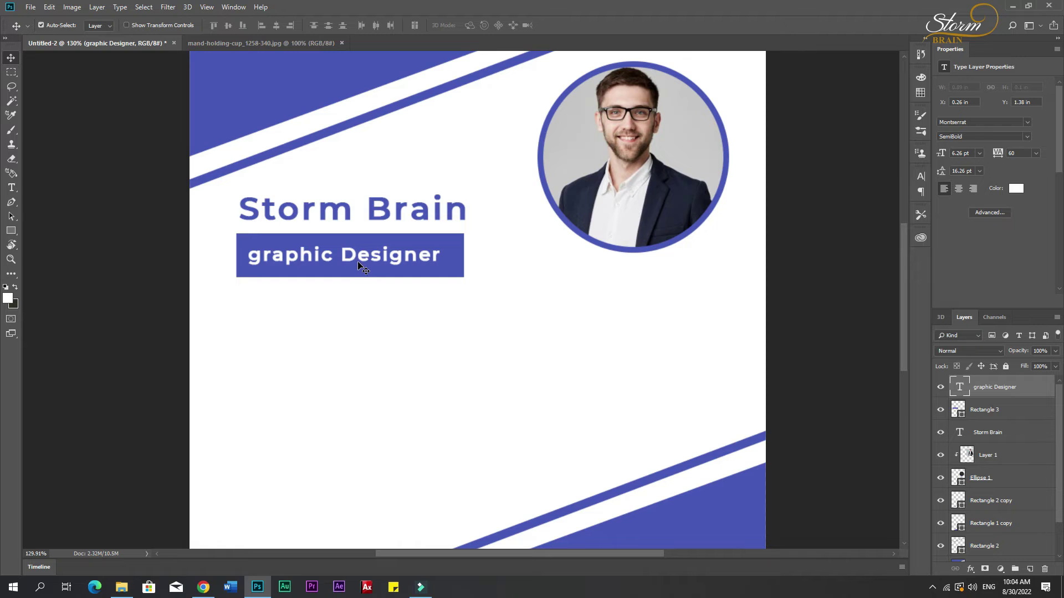
pyautogui.click(362, 269)
pyautogui.hotkey('ctrl', 't')
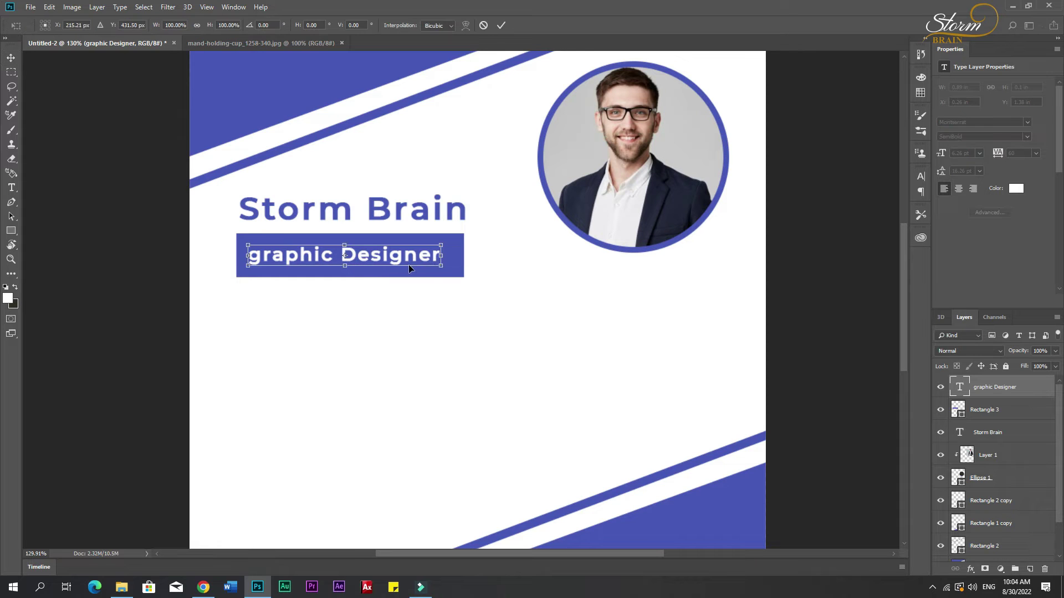
pyautogui.moveTo(440, 267)
pyautogui.mouseDown()
pyautogui.moveTo(454, 274)
pyautogui.moveTo(443, 273)
pyautogui.mouseUp()
pyautogui.press('Return')
pyautogui.click(399, 275)
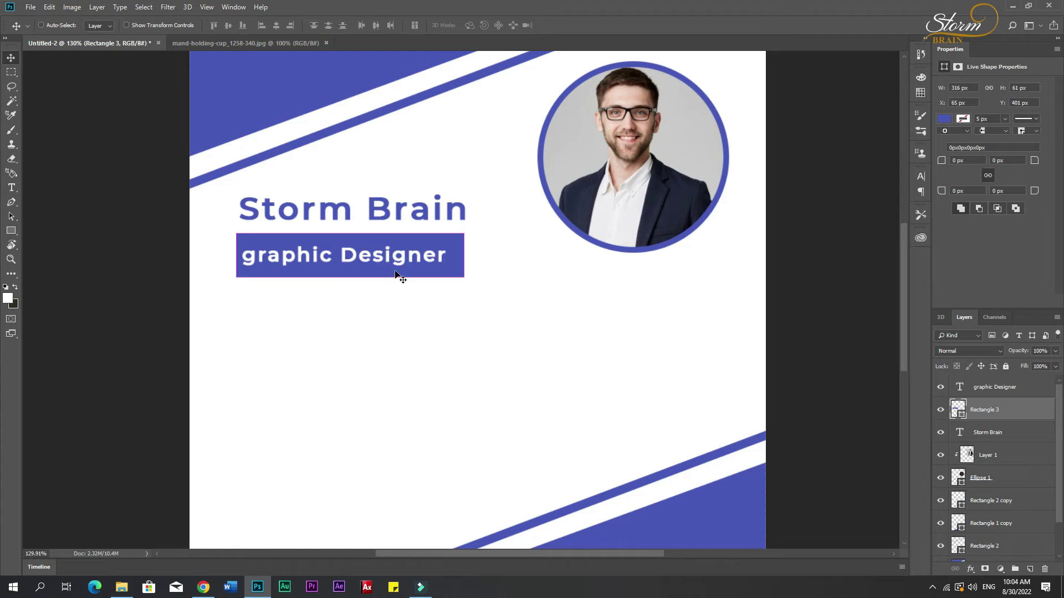
pyautogui.hotkey('ctrl', 't')
pyautogui.moveTo(353, 277); pyautogui.dragTo(360, 270)
pyautogui.press('Return')
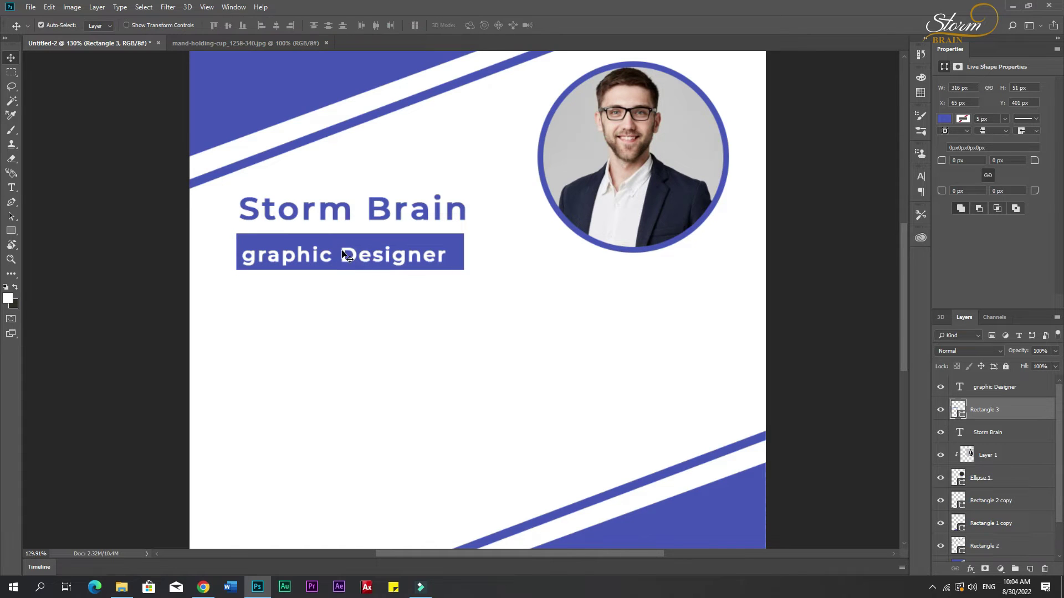
# Centre the 'graphic Designer' text horizontally and vertically on the bar, then fit the flyer in view.
pyautogui.keyDown('shift'); pyautogui.click(326, 252); pyautogui.keyUp('shift')
pyautogui.click(276, 25)
pyautogui.click(227, 25)
pyautogui.click(448, 316)
pyautogui.click(394, 262)
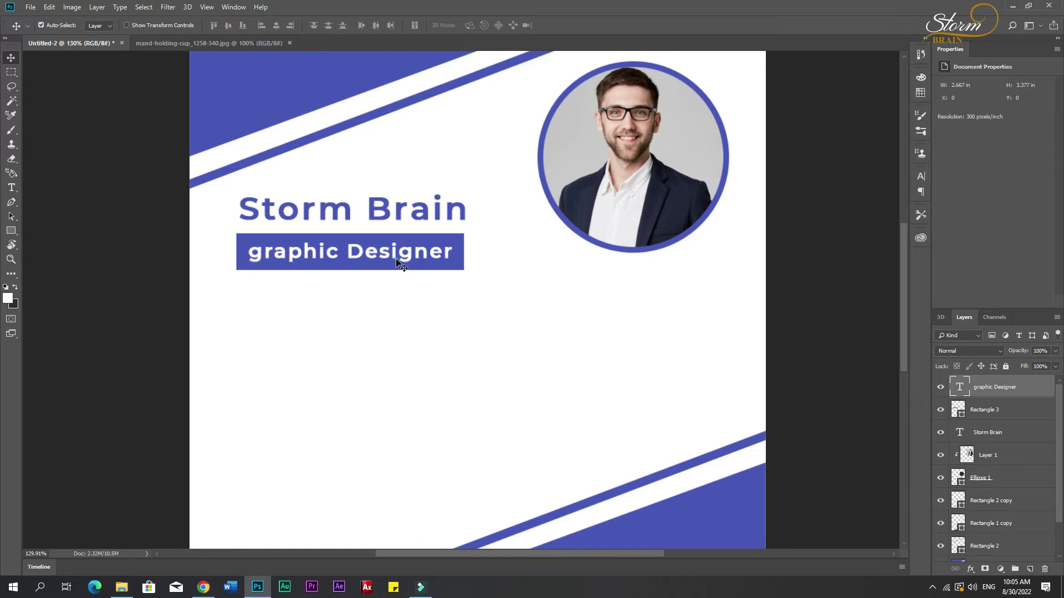
pyautogui.press('t')
pyautogui.click(383, 253)
pyautogui.tripleClick(383, 252)
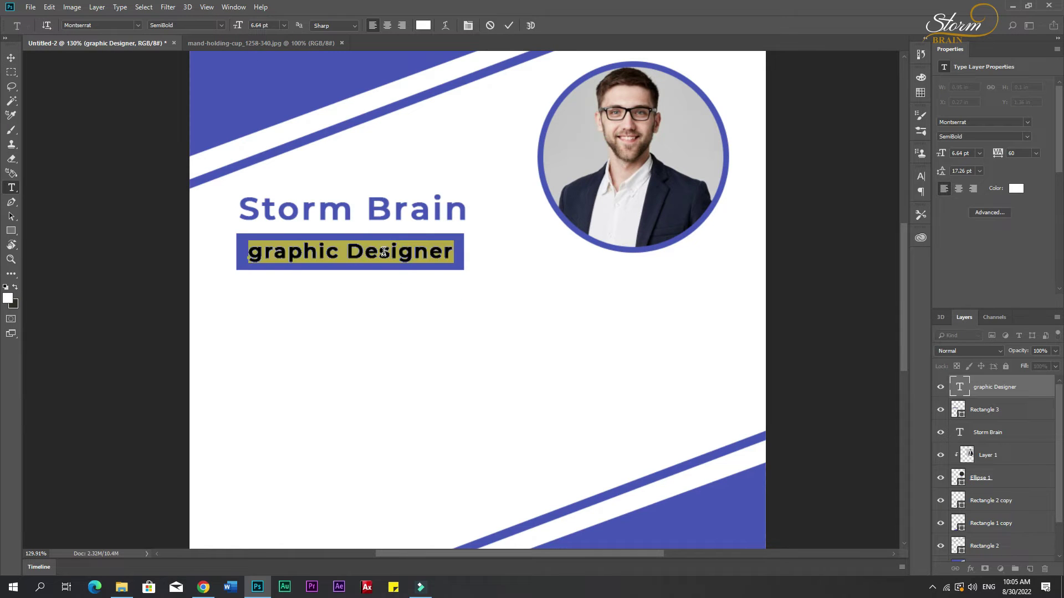
pyautogui.click(11, 57)
pyautogui.hotkey('ctrl', '0')
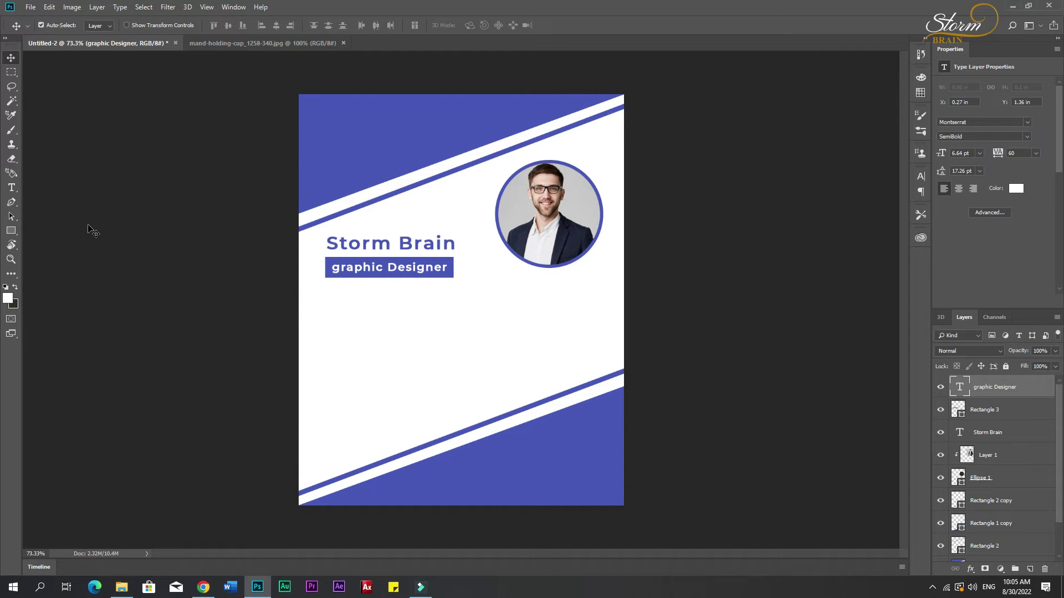
# Draw a phone handset custom shape below the designer label.
pyautogui.click(11, 230)
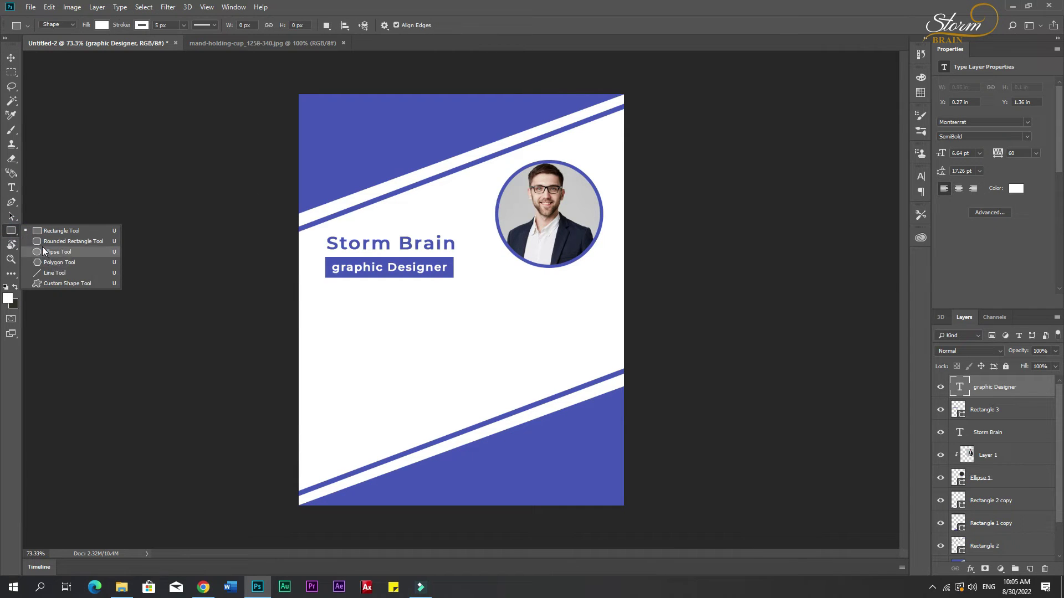
pyautogui.click(59, 283)
pyautogui.click(434, 26)
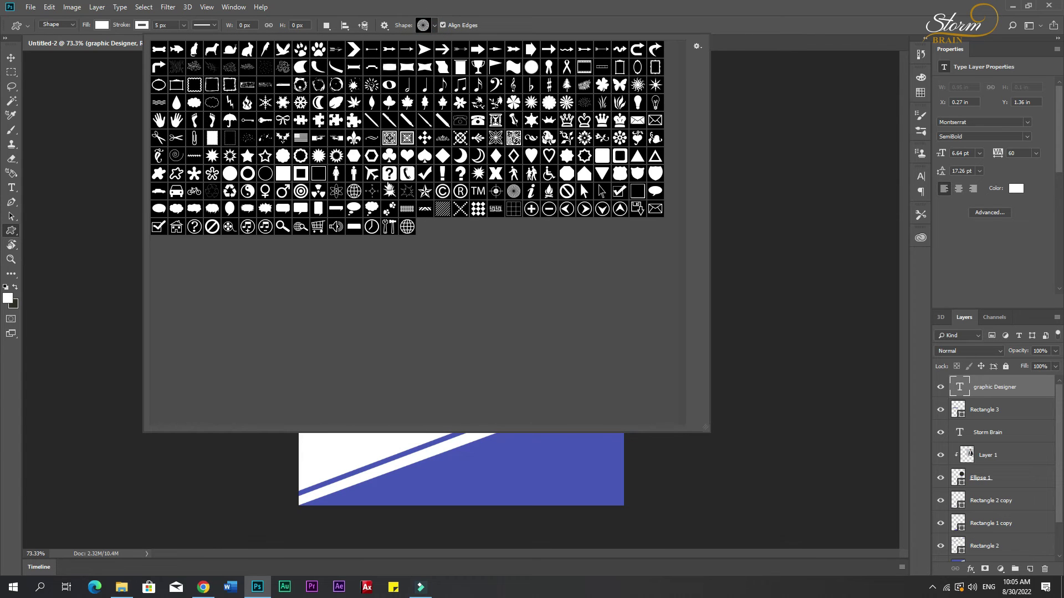
pyautogui.click(406, 176)
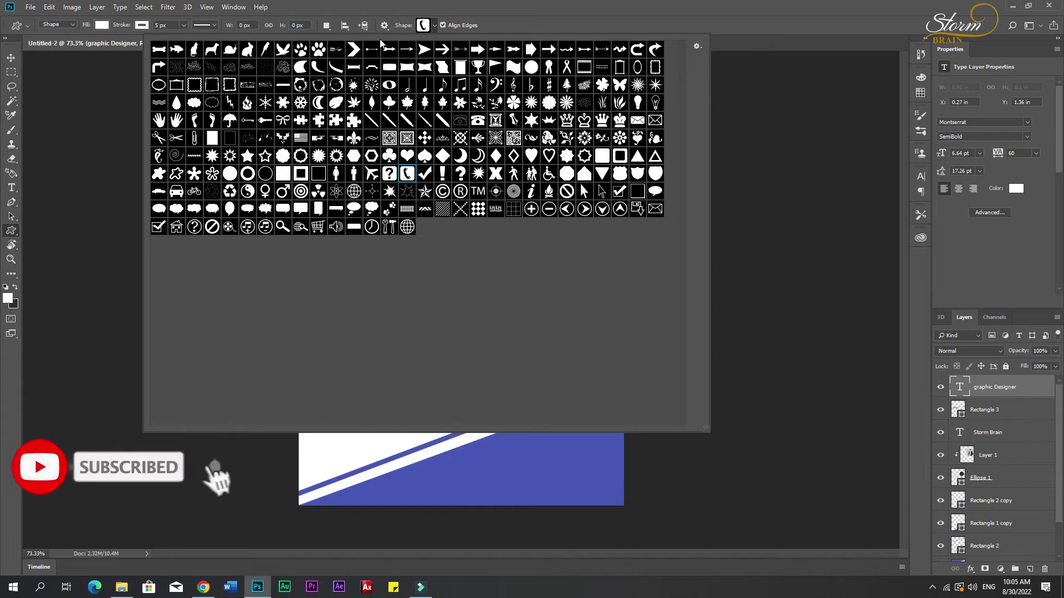
pyautogui.click(434, 25)
pyautogui.moveTo(320, 317); pyautogui.dragTo(338, 334)
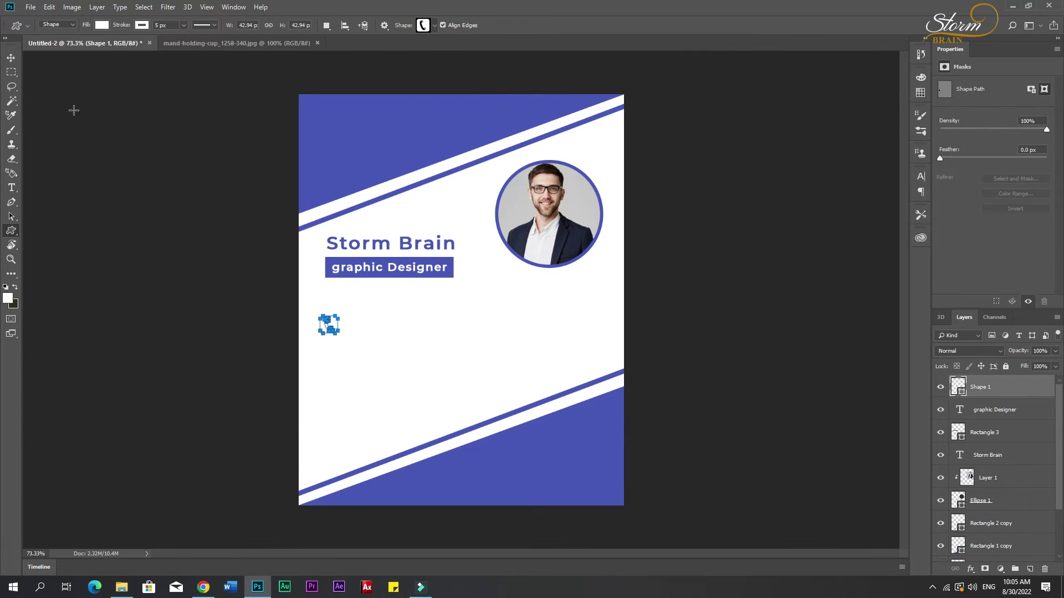
# Give the phone shape no outline and a fill of the bands' sampled blue.
pyautogui.click(142, 25)
pyautogui.click(94, 46)
pyautogui.click(103, 28)
pyautogui.click(154, 46)
pyautogui.click(373, 111)
pyautogui.click(945, 239)
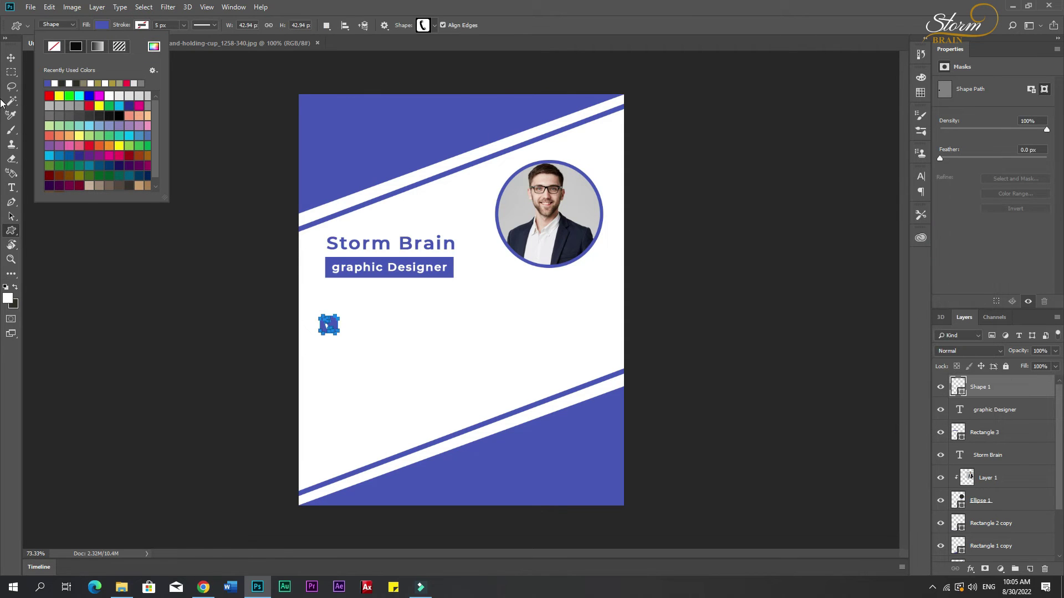
pyautogui.click(12, 57)
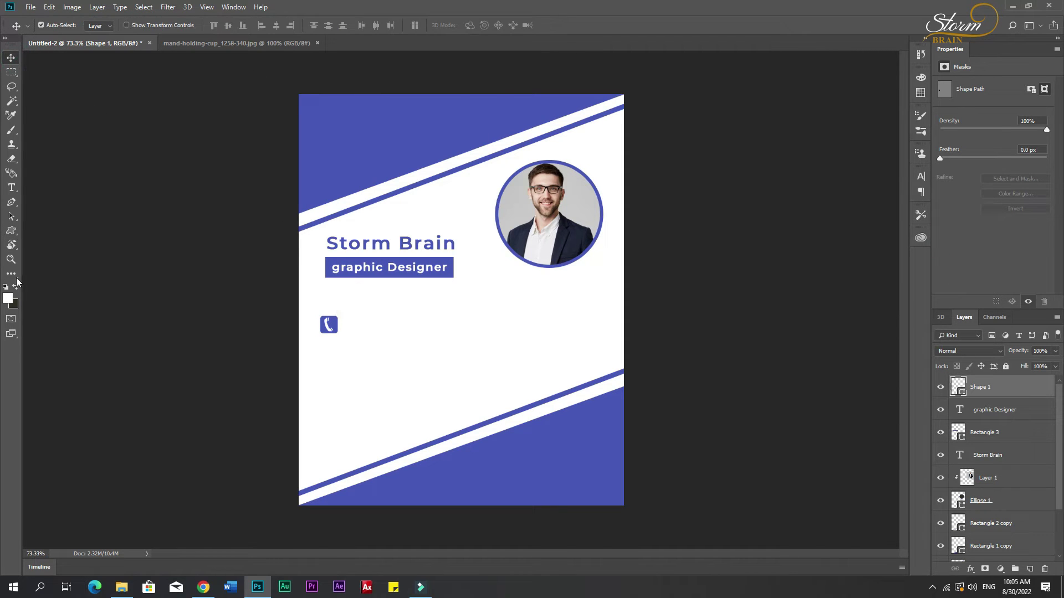
# Reopen the custom shape picker with the Custom Shape tool.
pyautogui.click(11, 231)
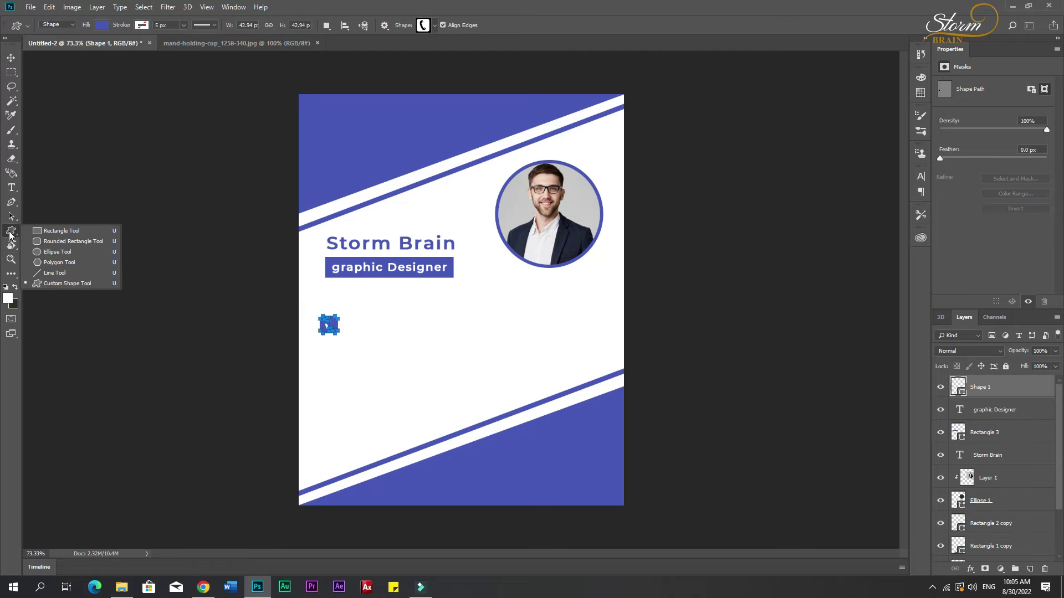
pyautogui.click(53, 283)
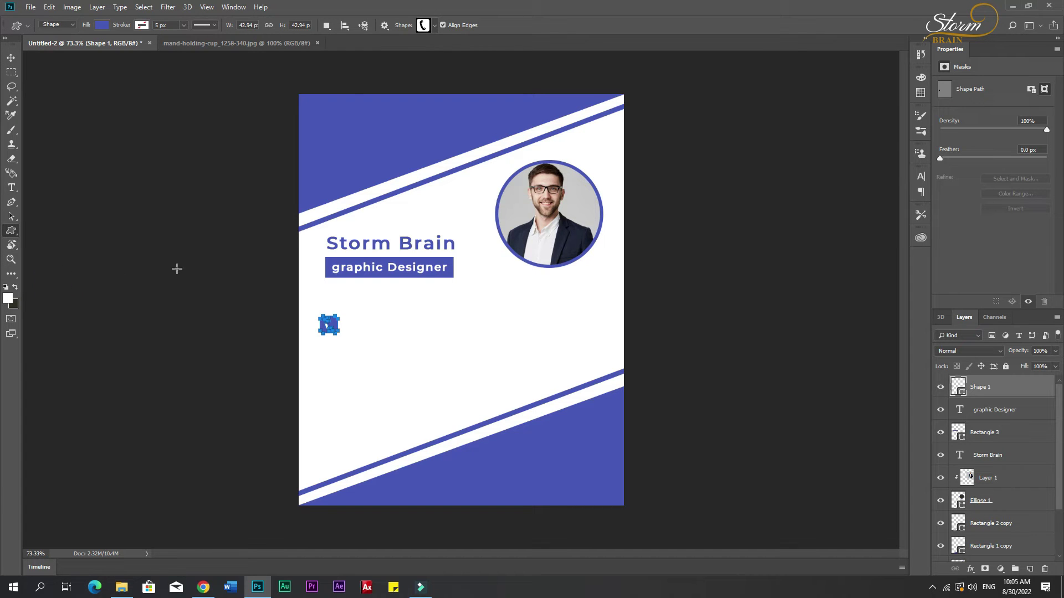
pyautogui.click(433, 25)
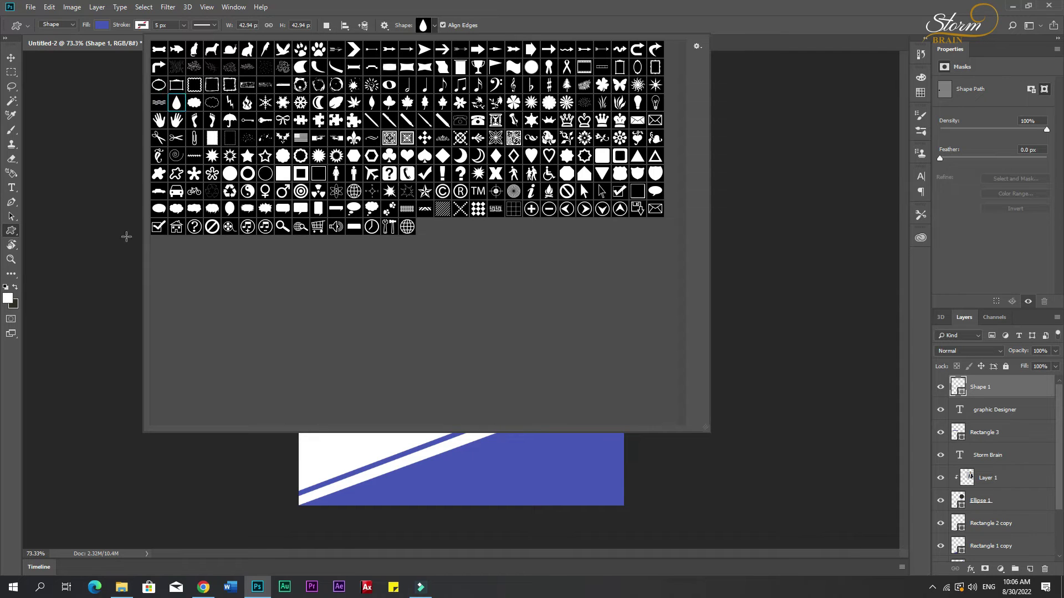
pyautogui.click(11, 58)
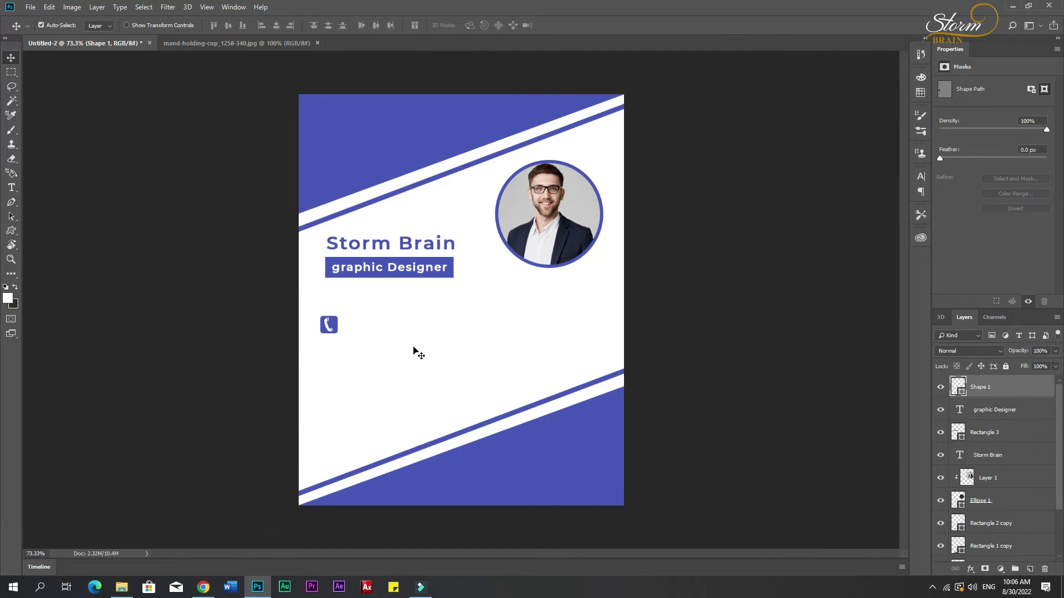
# Draw a teardrop custom shape, rotate it 90° clockwise twice to point down, and place it below the phone icon.
pyautogui.click(12, 231)
pyautogui.moveTo(388, 333); pyautogui.dragTo(408, 378)
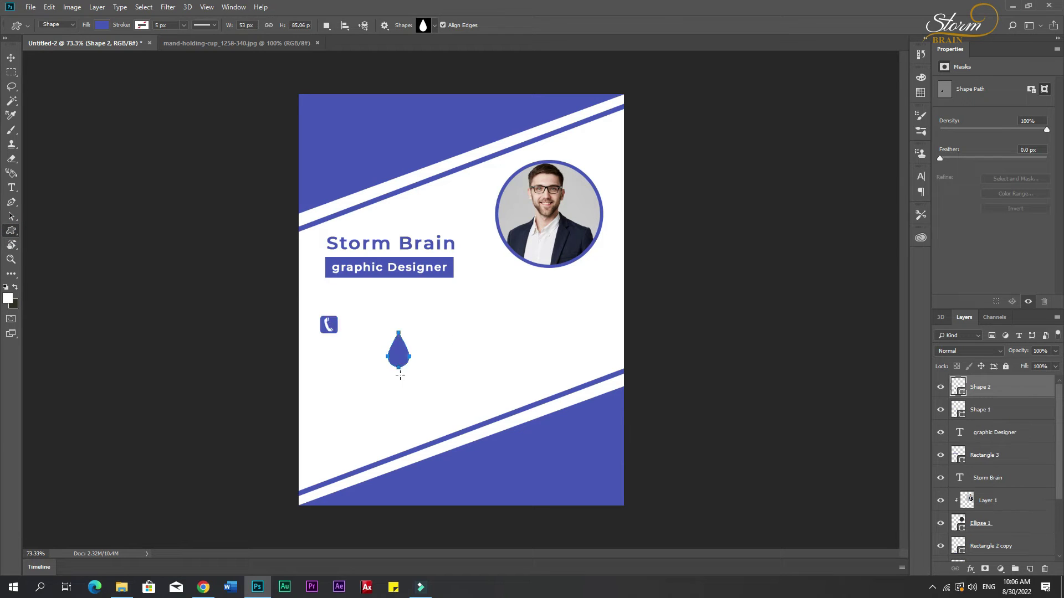
pyautogui.hotkey('ctrl', 't')
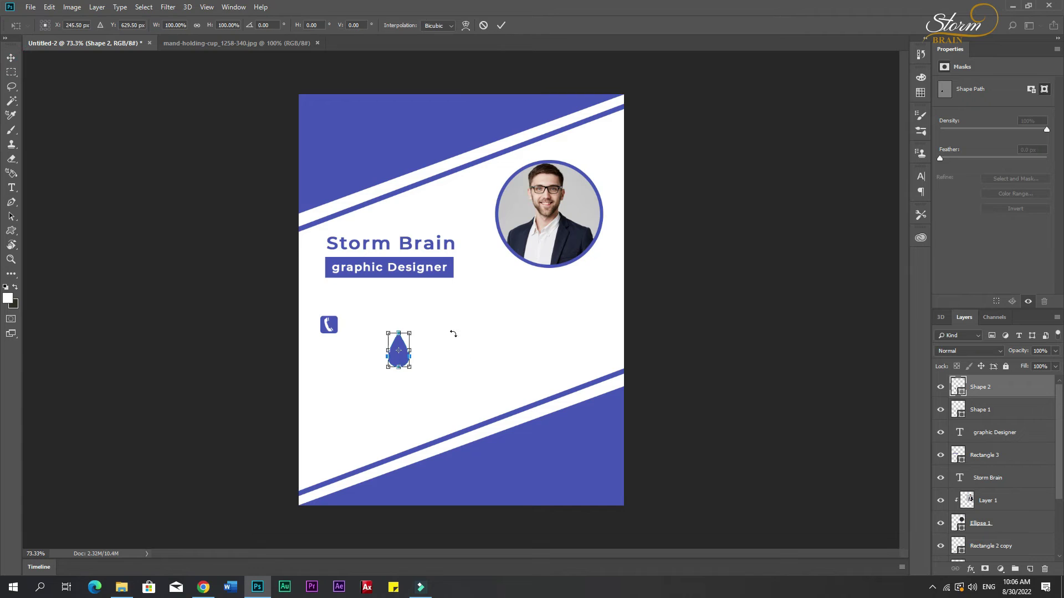
pyautogui.rightClick(405, 361)
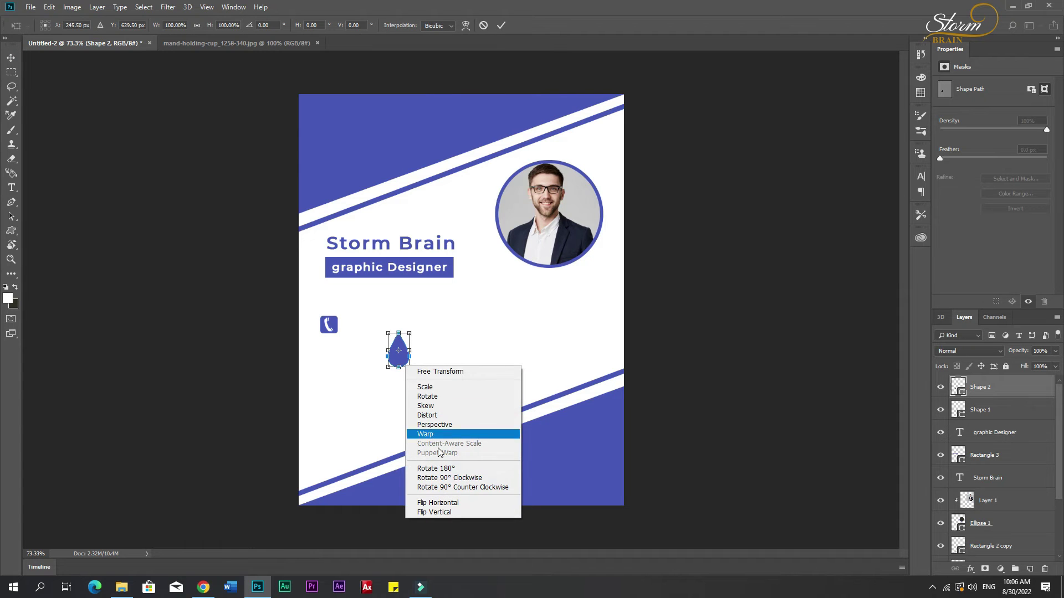
pyautogui.click(437, 475)
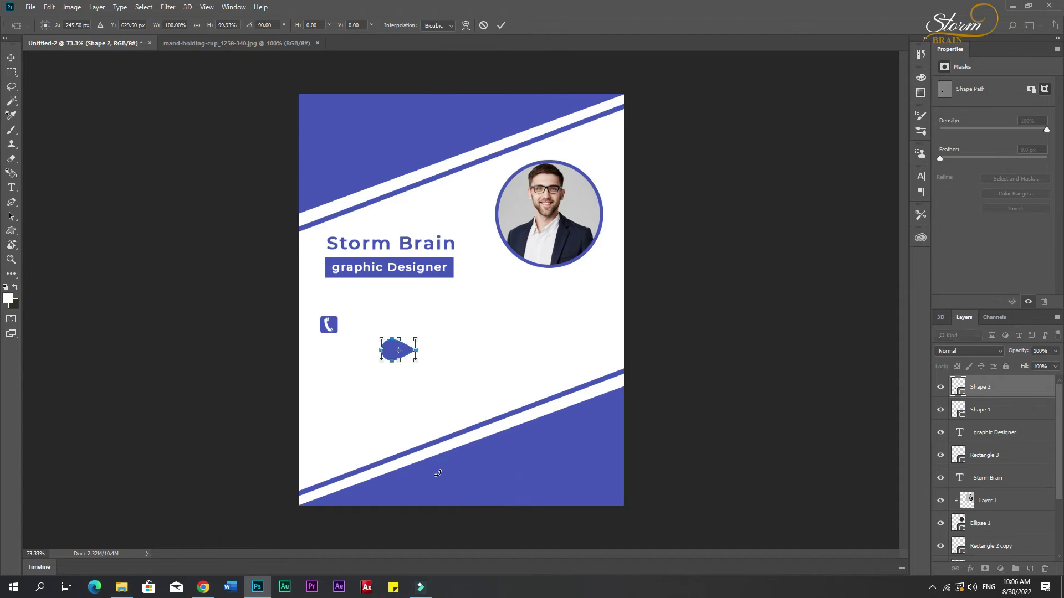
pyautogui.rightClick(411, 356)
pyautogui.click(438, 466)
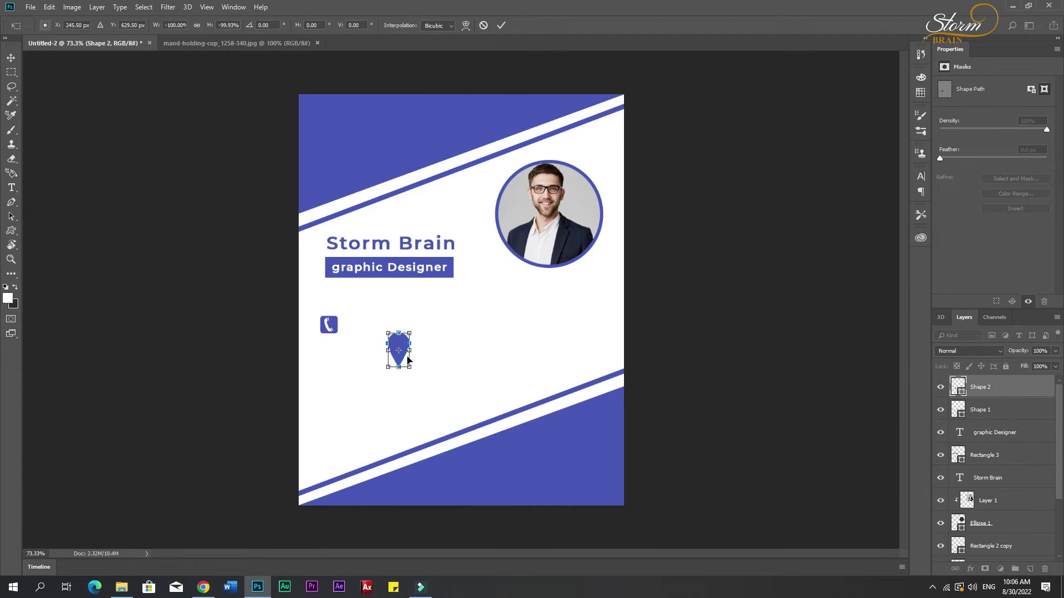
pyautogui.click(11, 58)
pyautogui.click(479, 217)
pyautogui.moveTo(401, 347); pyautogui.dragTo(285, 381)
pyautogui.scroll(8, 326, 369)
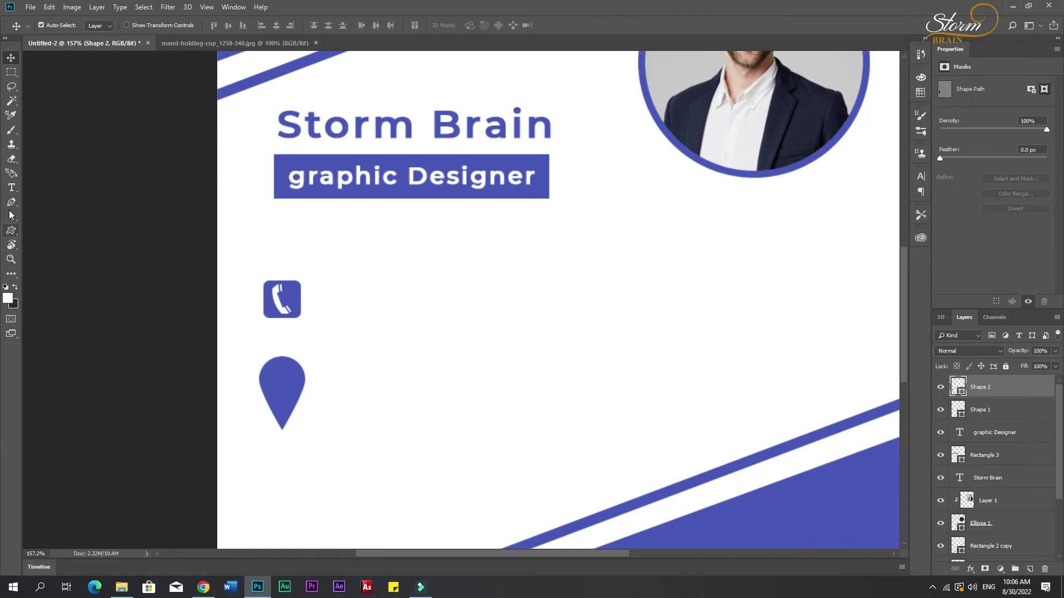
# Draw a small white ellipse inside the teardrop to form the pin's hole.
pyautogui.rightClick(12, 235)
pyautogui.click(45, 258)
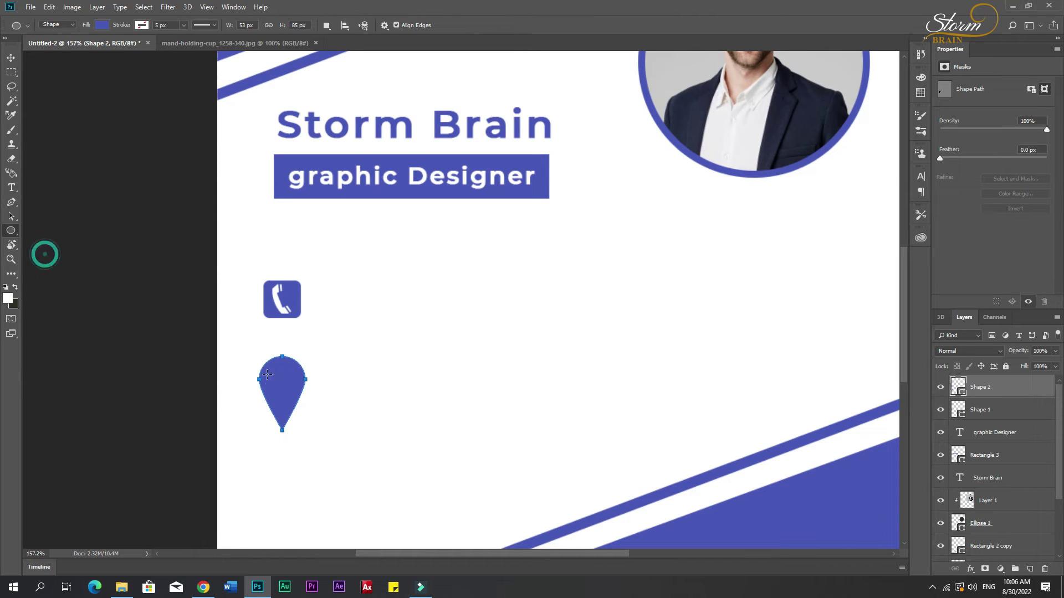
pyautogui.moveTo(273, 376); pyautogui.dragTo(292, 406)
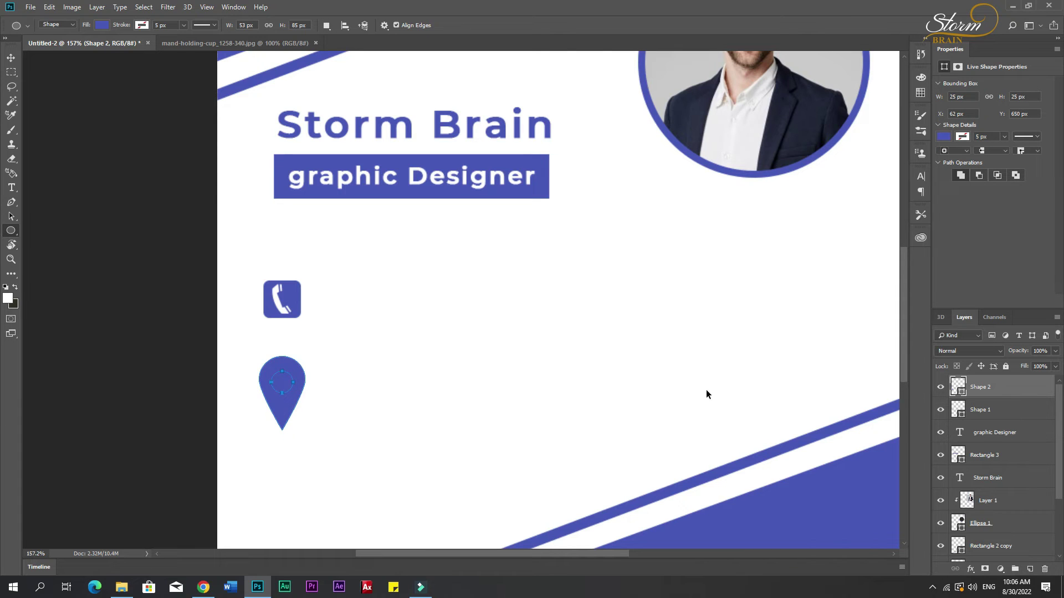
pyautogui.click(1030, 569)
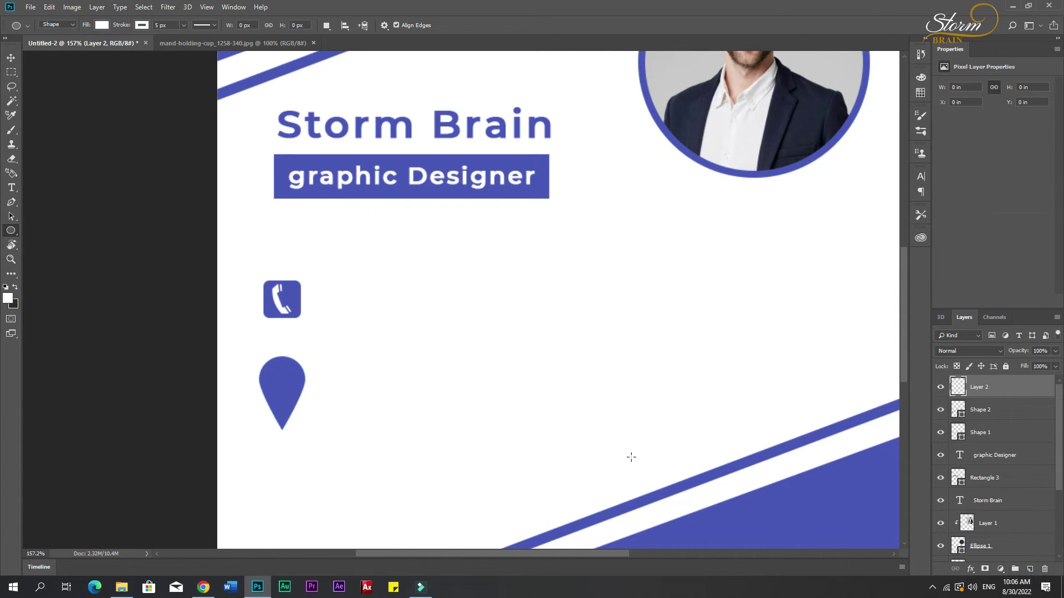
pyautogui.moveTo(274, 369)
pyautogui.mouseDown()
pyautogui.moveTo(299, 395)
pyautogui.moveTo(281, 384)
pyautogui.mouseUp()
pyautogui.click(10, 55)
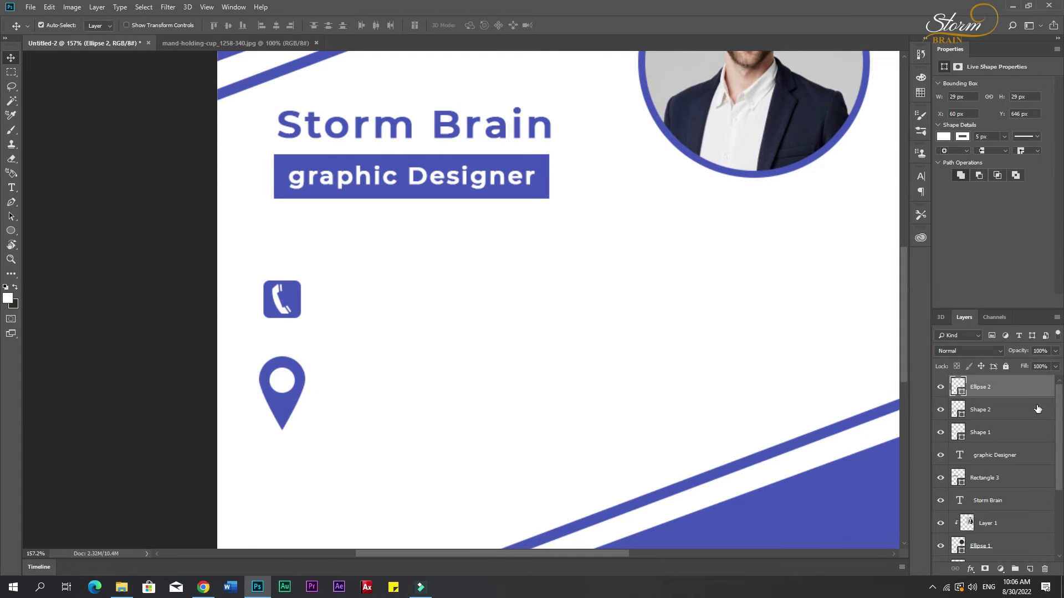
# Combine pin and circle into one smart object, scale it to about 75%, and align it under the phone icon.
pyautogui.keyDown('shift'); pyautogui.click(281, 409); pyautogui.keyUp('shift')
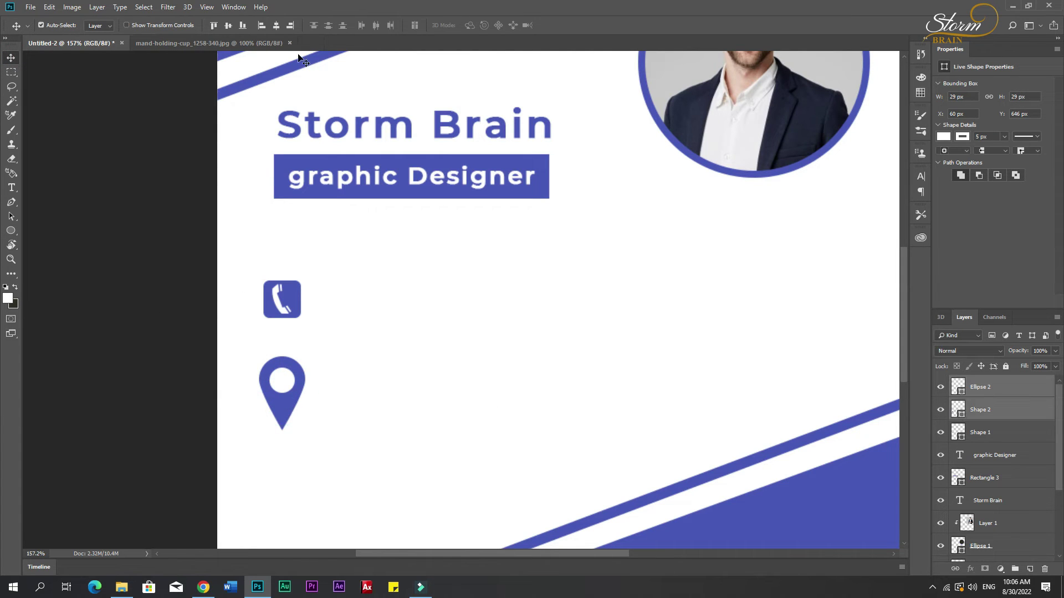
pyautogui.rightClick(1000, 391)
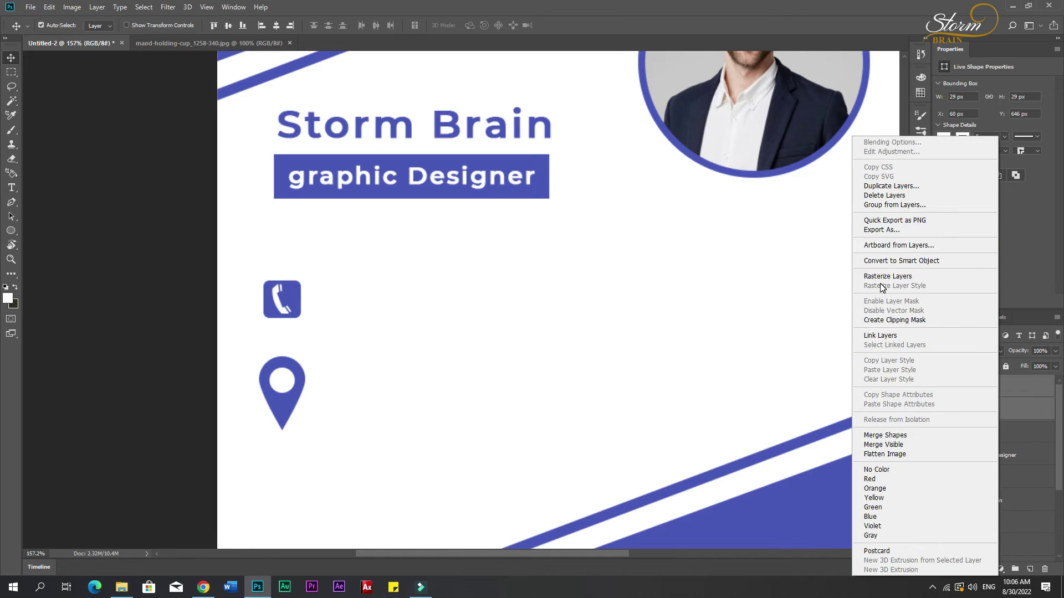
pyautogui.click(883, 261)
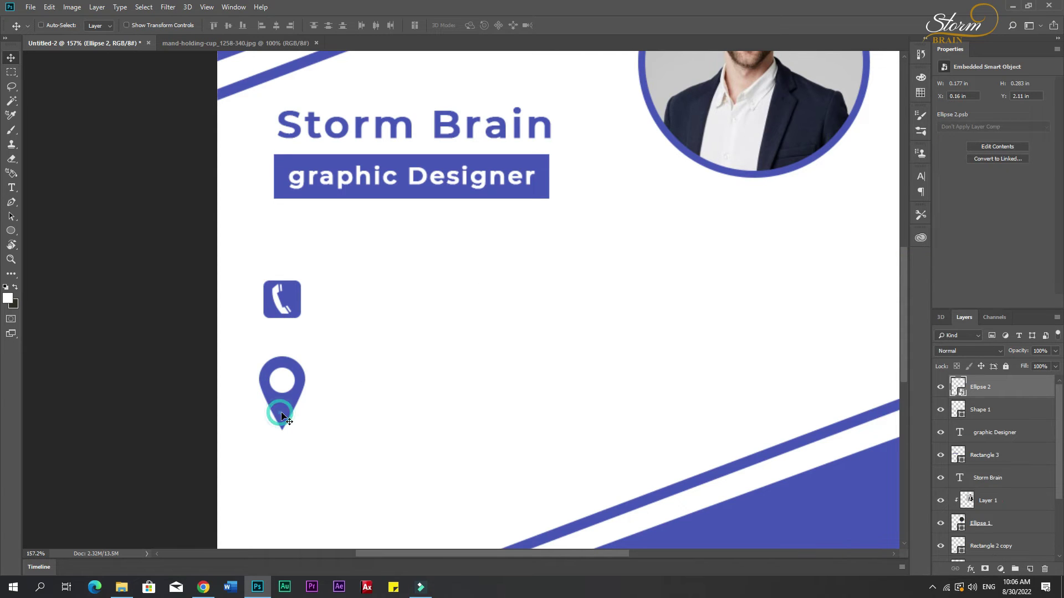
pyautogui.hotkey('ctrl', 't')
pyautogui.moveTo(307, 431); pyautogui.dragTo(284, 416)
pyautogui.press('Return')
pyautogui.moveTo(295, 301); pyautogui.dragTo(305, 302)
pyautogui.moveTo(293, 406); pyautogui.dragTo(298, 409)
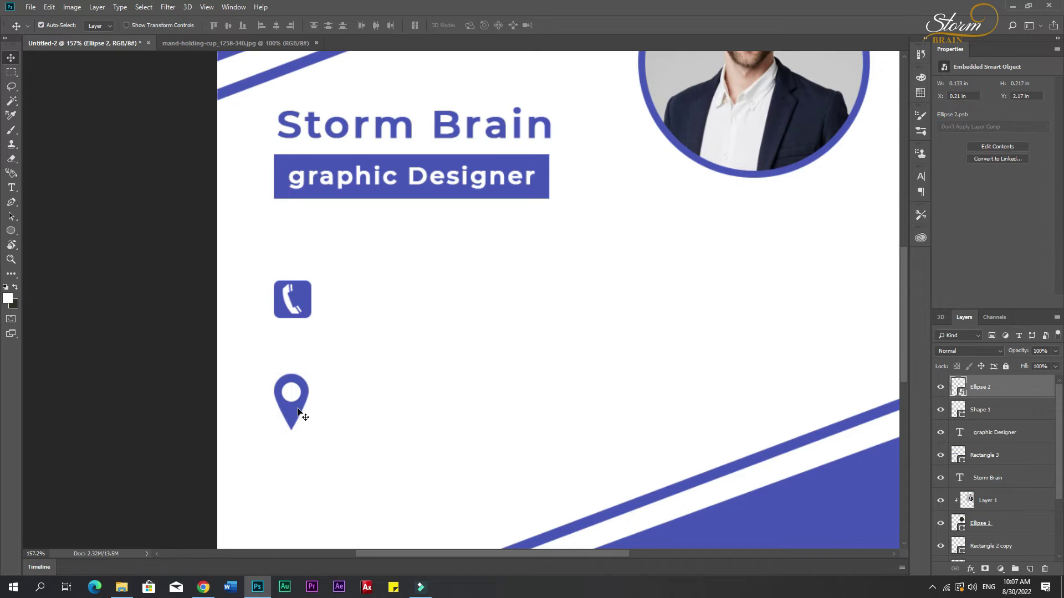
pyautogui.click(399, 416)
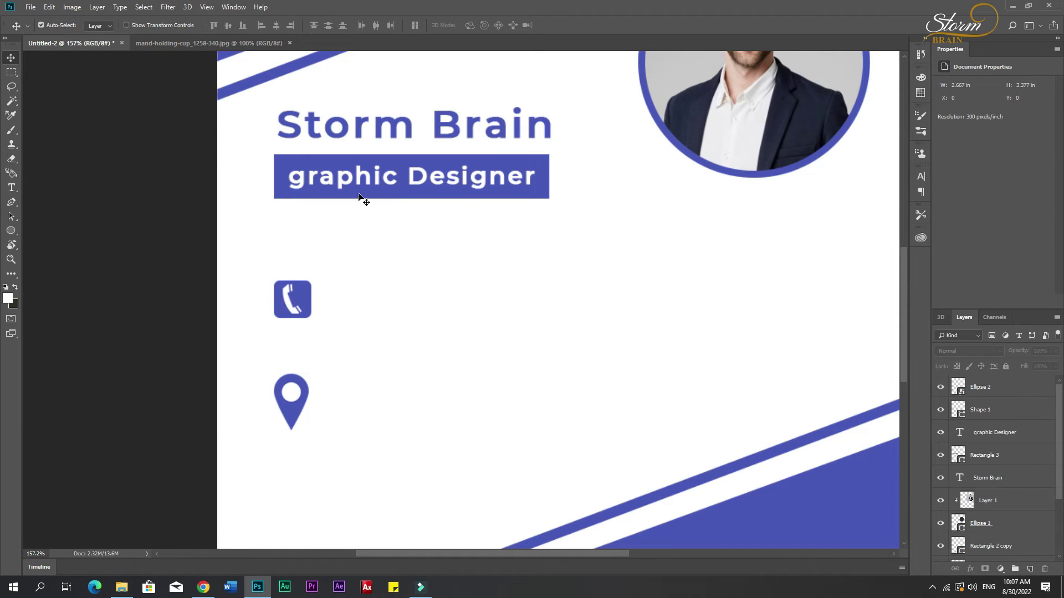
# Type the phone number '+123 456 789' beside the phone icon.
pyautogui.press('t')
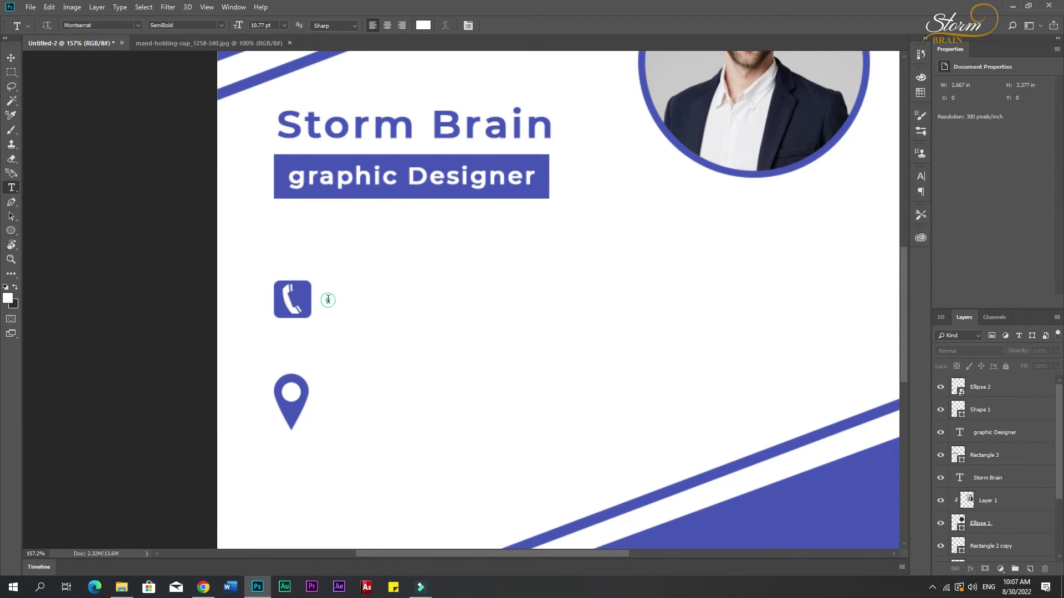
pyautogui.click(327, 301)
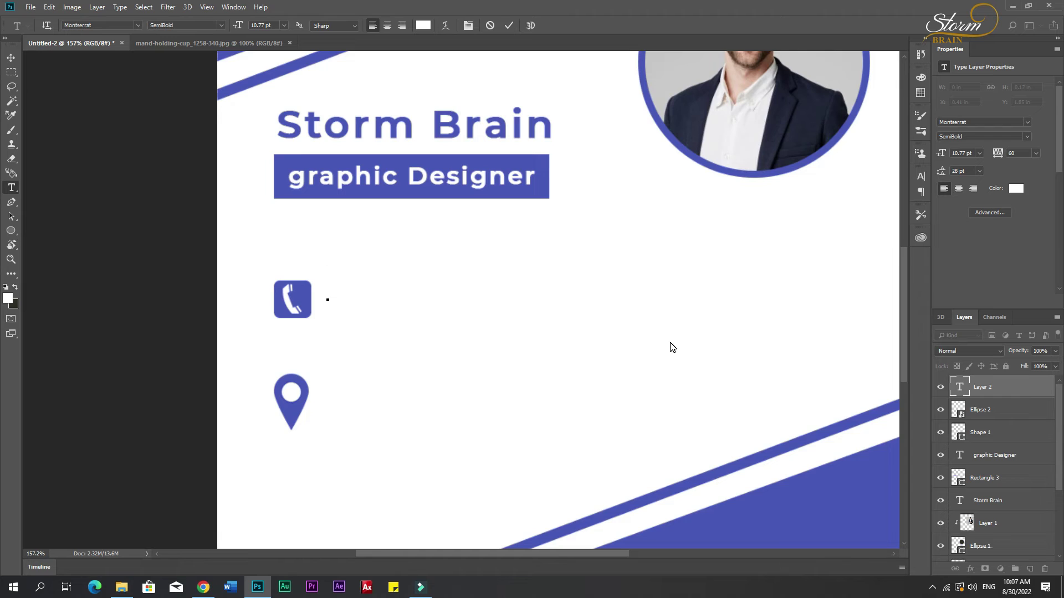
pyautogui.write('000 12')
pyautogui.press('BackSpace')
pyautogui.click(13, 288)
pyautogui.write('+')
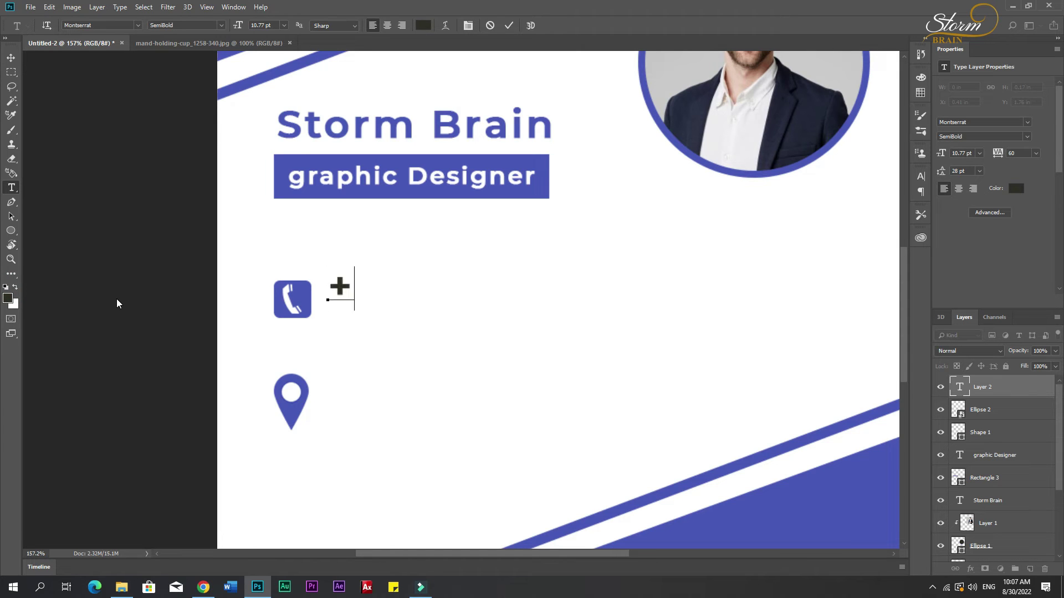
pyautogui.write('123 456 789')
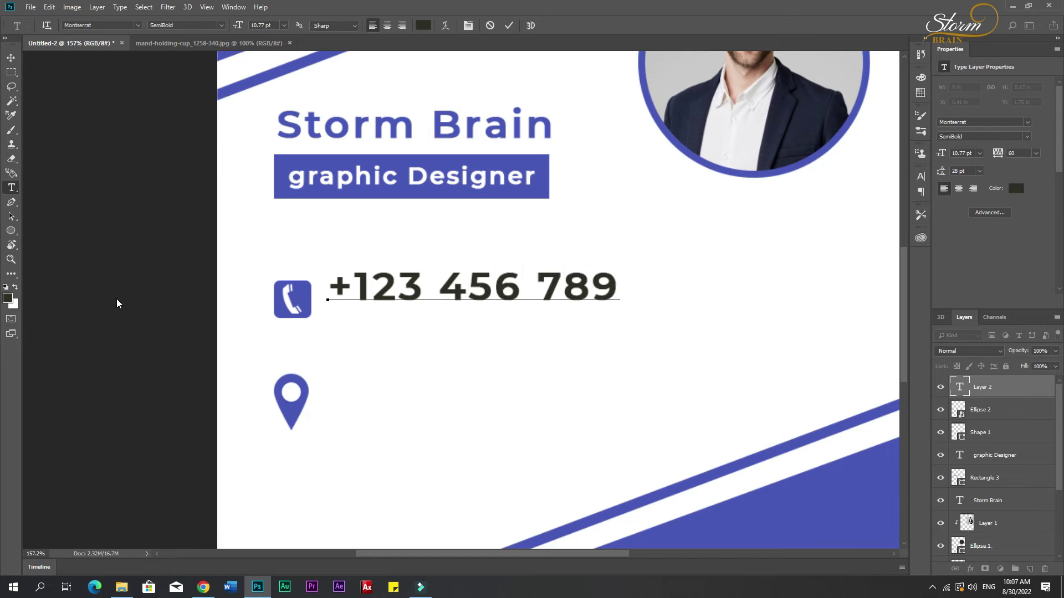
pyautogui.press('ctrl')
pyautogui.hotkey('ctrl', 'a')
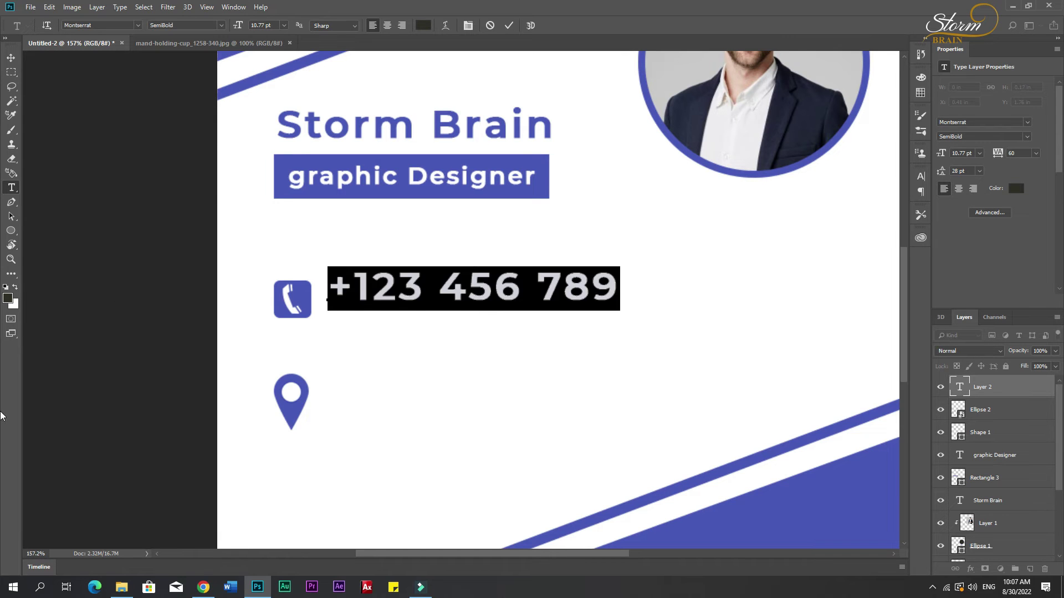
# Colour the number with the phone icon's sampled blue and centre it vertically on the icon.
pyautogui.click(7, 299)
pyautogui.click(305, 298)
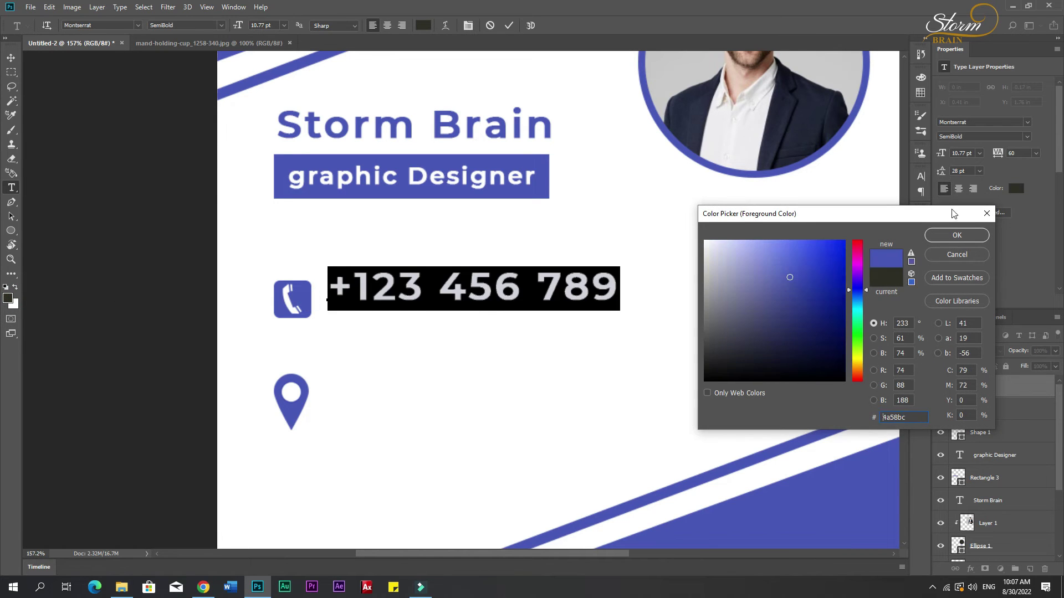
pyautogui.click(956, 235)
pyautogui.click(11, 57)
pyautogui.moveTo(367, 288); pyautogui.dragTo(367, 306)
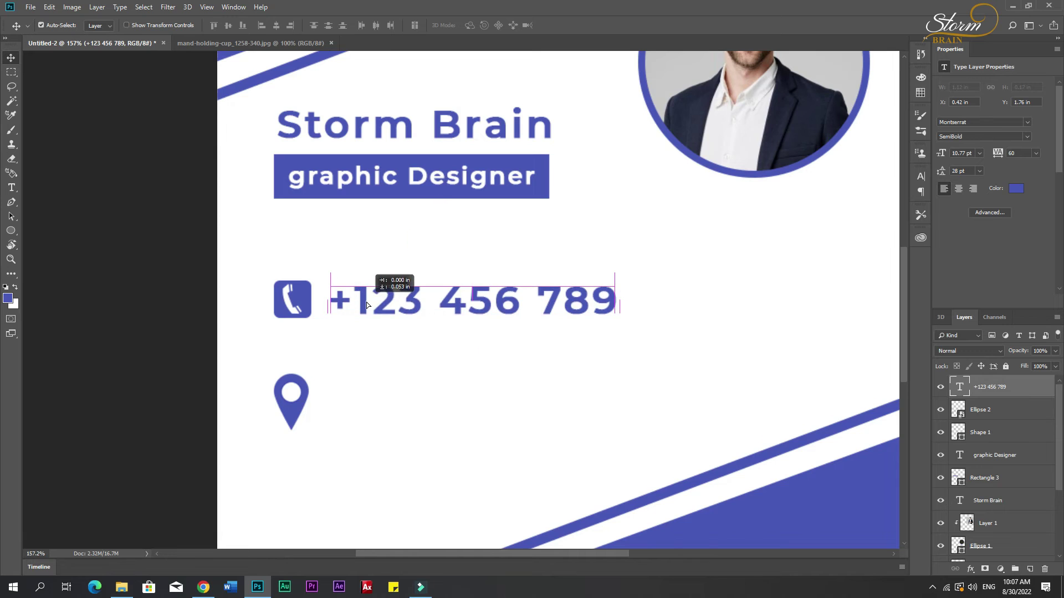
pyautogui.keyDown('shift'); pyautogui.click(302, 306); pyautogui.keyUp('shift')
pyautogui.click(228, 25)
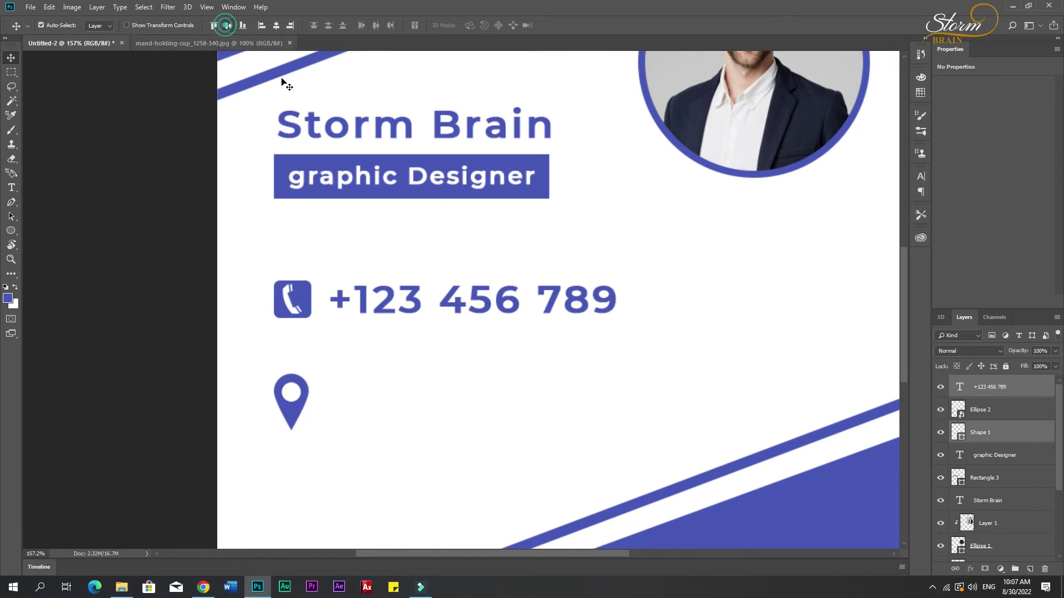
pyautogui.doubleClick(451, 306)
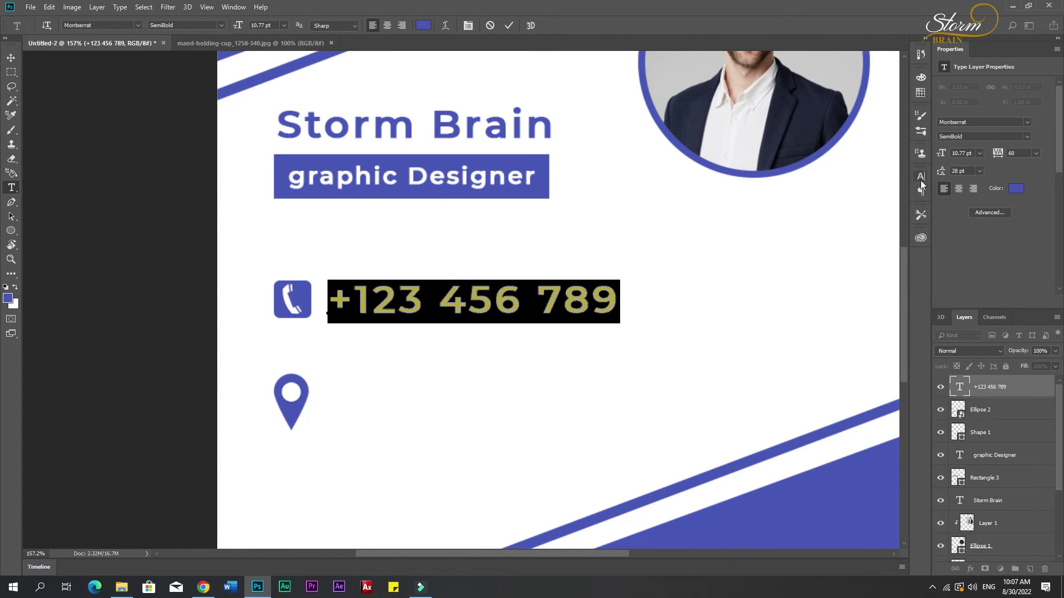
pyautogui.scroll(-5, 507, 232)
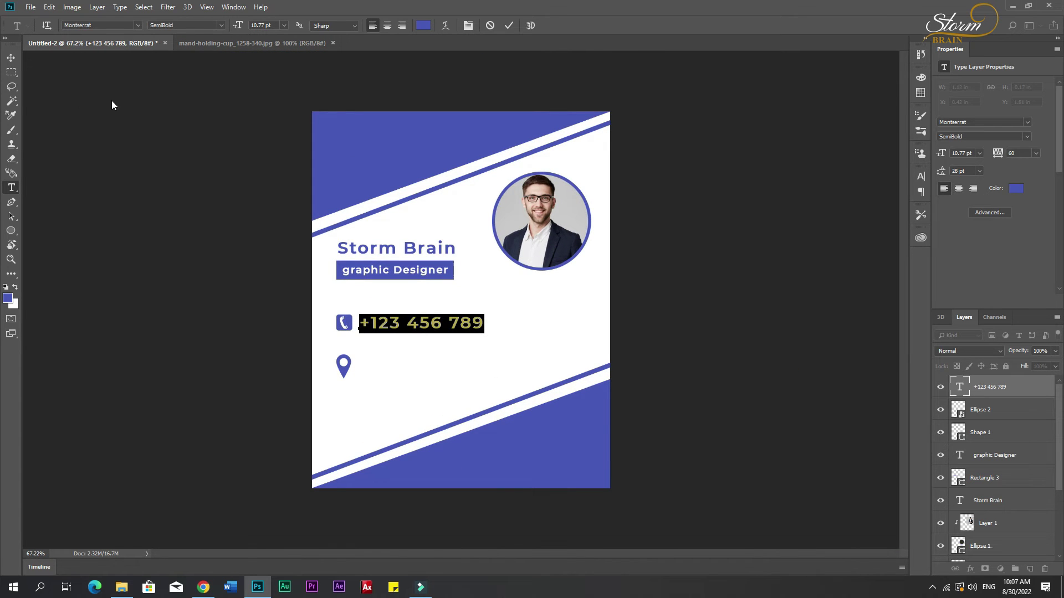
# Set the phone number to Regular weight at 8 pt and nudge it beside the icon.
pyautogui.click(219, 25)
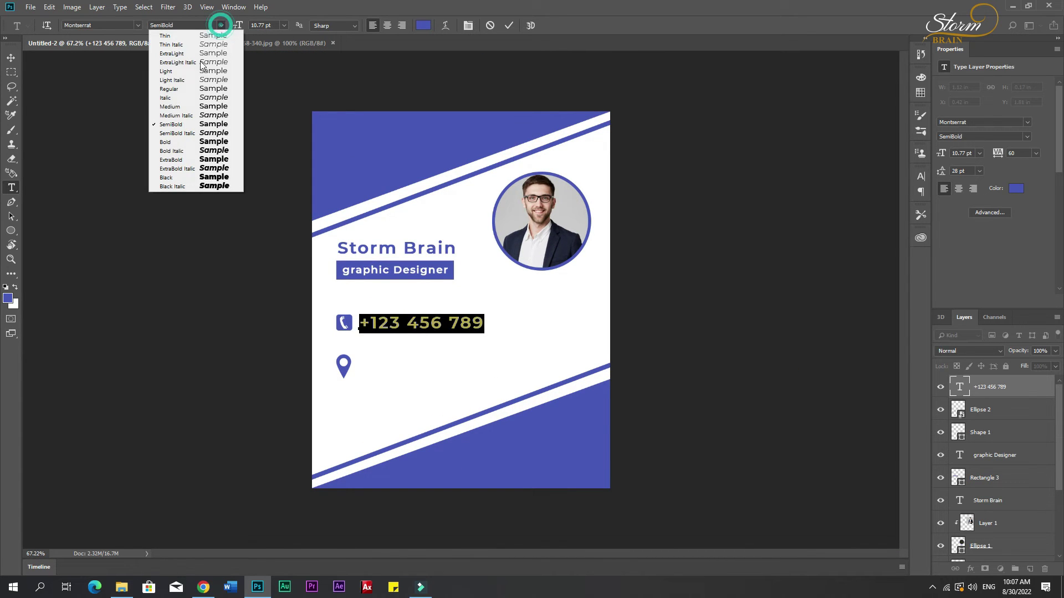
pyautogui.click(177, 97)
pyautogui.click(11, 58)
pyautogui.moveTo(413, 328); pyautogui.dragTo(411, 321)
pyautogui.doubleClick(410, 324)
pyautogui.moveTo(251, 25); pyautogui.dragTo(296, 43)
pyautogui.press('Down')
pyautogui.press('Down')
pyautogui.press('Down')
pyautogui.press('Down')
pyautogui.press('Down')
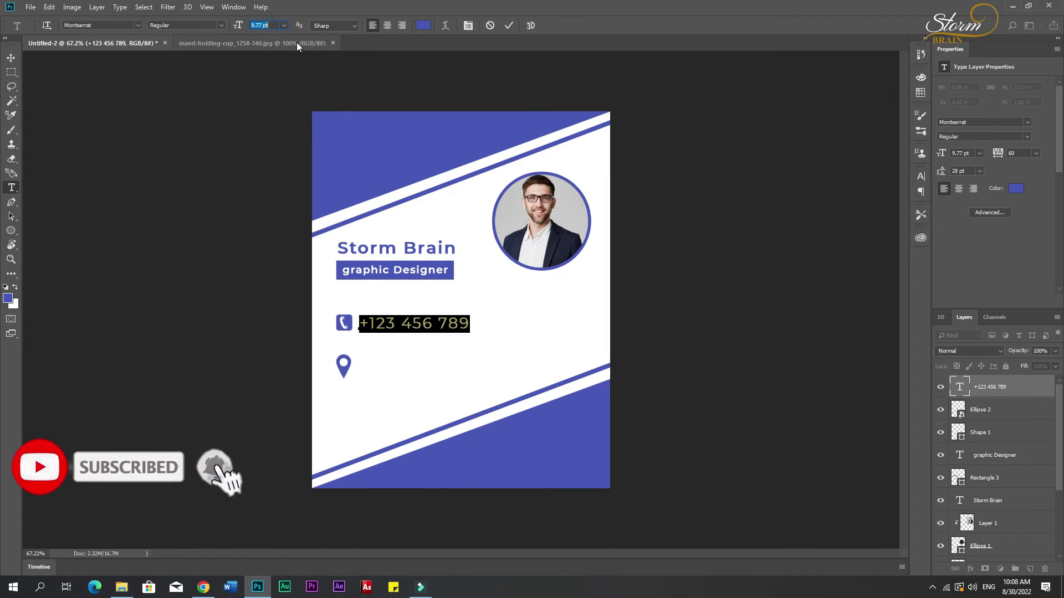
pyautogui.write('8')
pyautogui.press('Return')
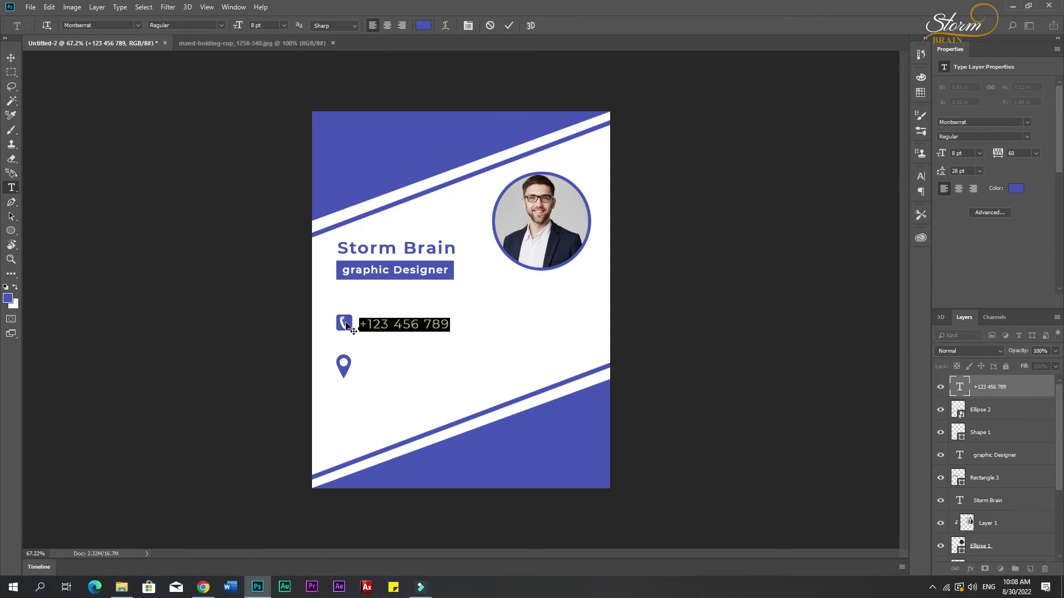
pyautogui.hotkey('ctrl', 'Return')
# Resize the phone icon, ending at about 128% of its original size.
pyautogui.press('v')
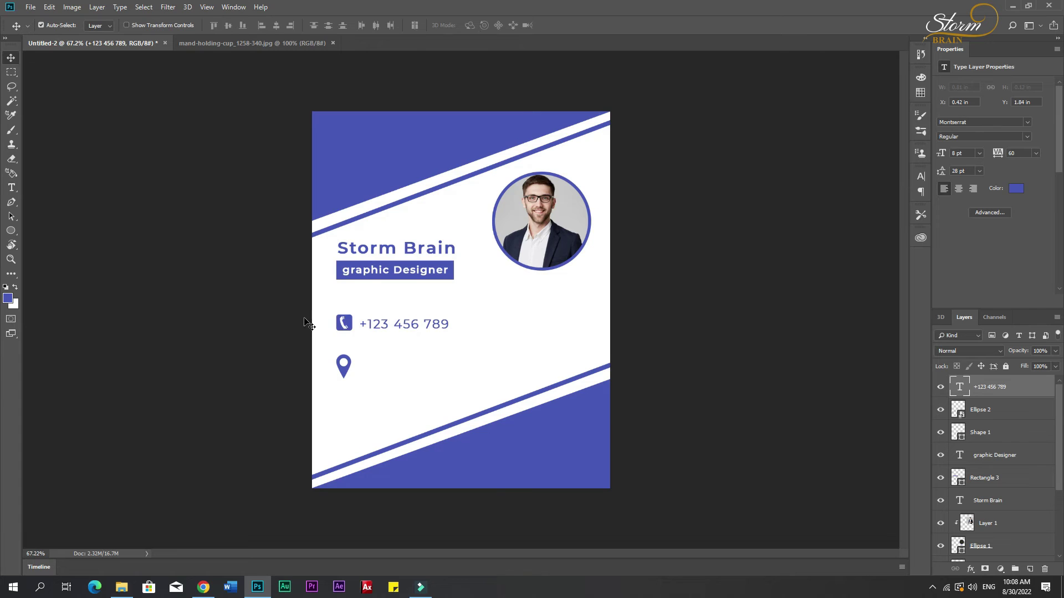
pyautogui.click(349, 325)
pyautogui.hotkey('ctrl', 't')
pyautogui.moveTo(356, 315); pyautogui.dragTo(353, 318)
pyautogui.press('Return')
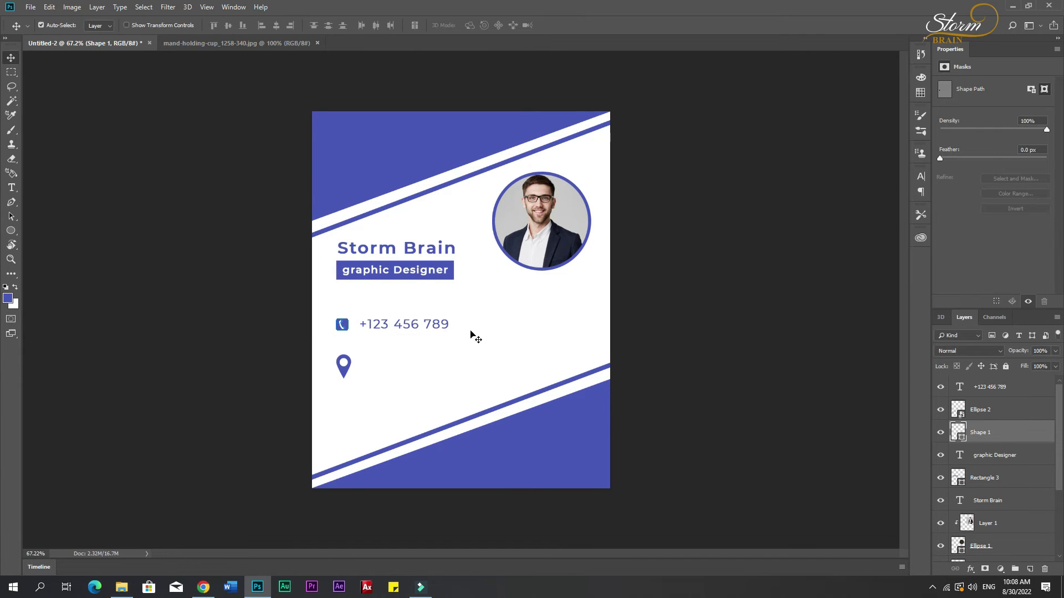
pyautogui.scroll(5, 377, 330)
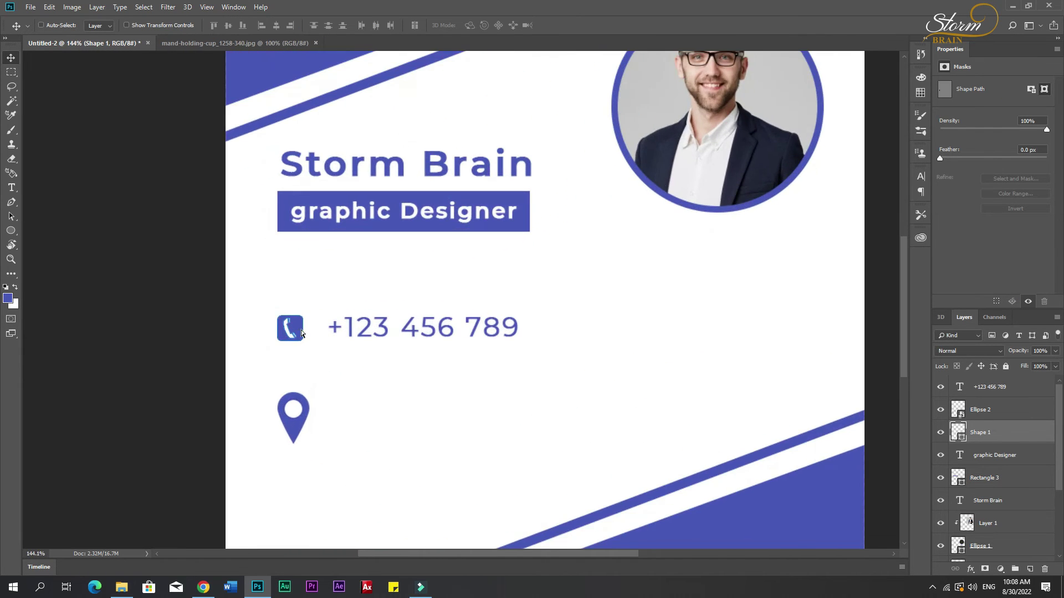
pyautogui.hotkey('ctrl', 't')
pyautogui.click(518, 226)
pyautogui.hotkey('ctrl', 't')
pyautogui.moveTo(303, 317); pyautogui.dragTo(312, 313)
pyautogui.press('Return')
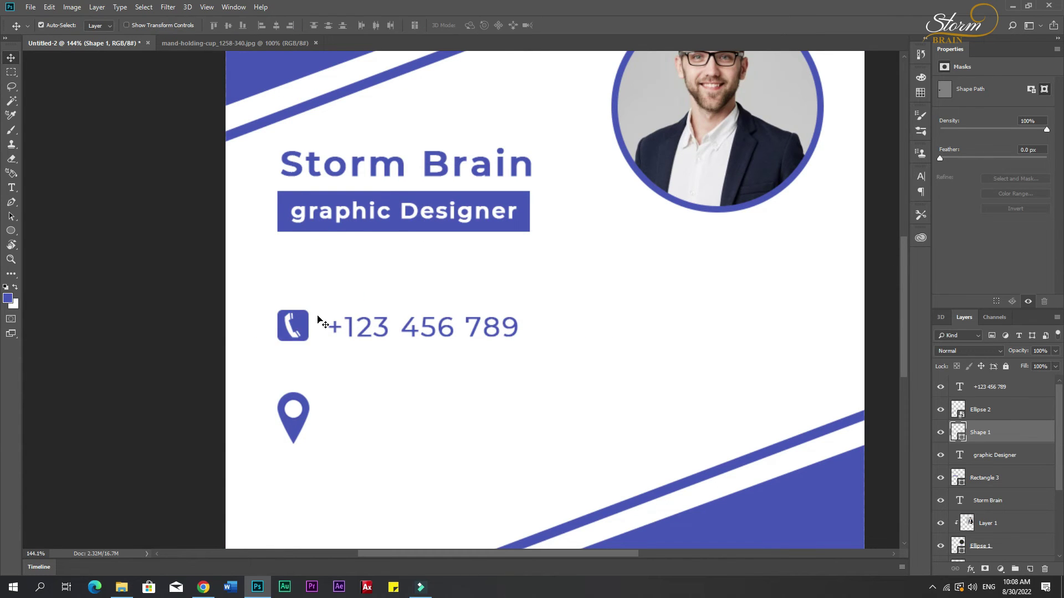
# Align the phone number's vertical centre with the phone icon.
pyautogui.keyDown('shift'); pyautogui.click(336, 331); pyautogui.keyUp('shift')
pyautogui.click(228, 26)
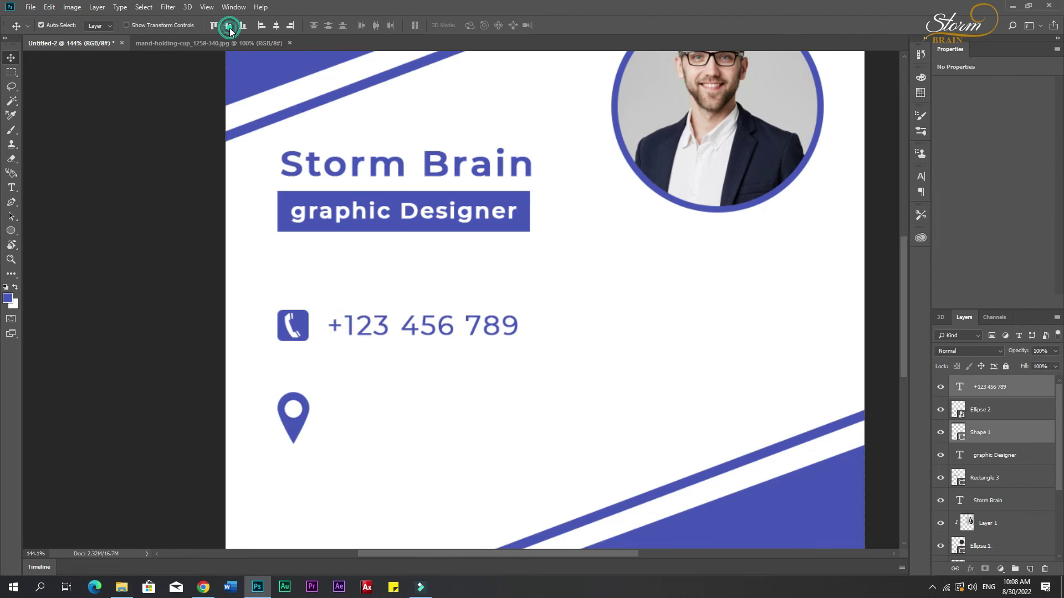
pyautogui.click(436, 363)
# Type the address '1500 Massachusetts Ave NW' / 'Washington Dc' beside the location pin.
pyautogui.press('t')
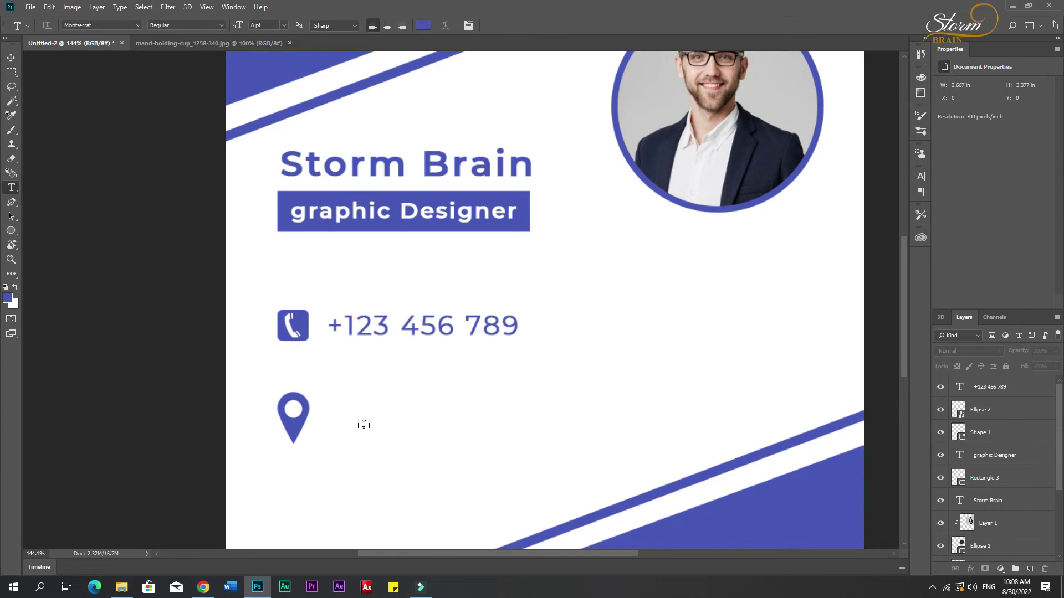
pyautogui.click(340, 415)
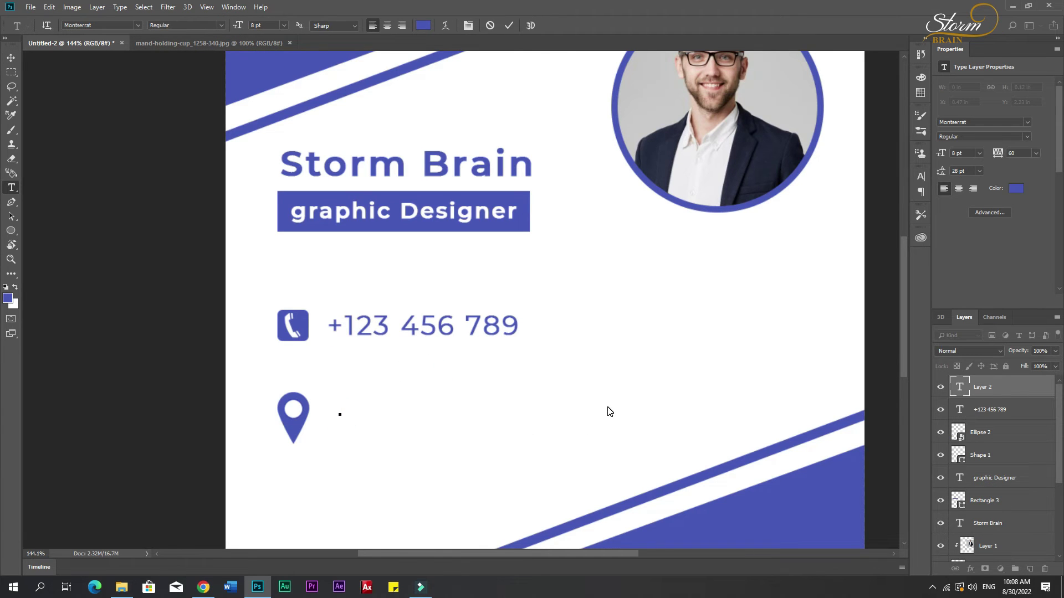
pyautogui.write('1500')
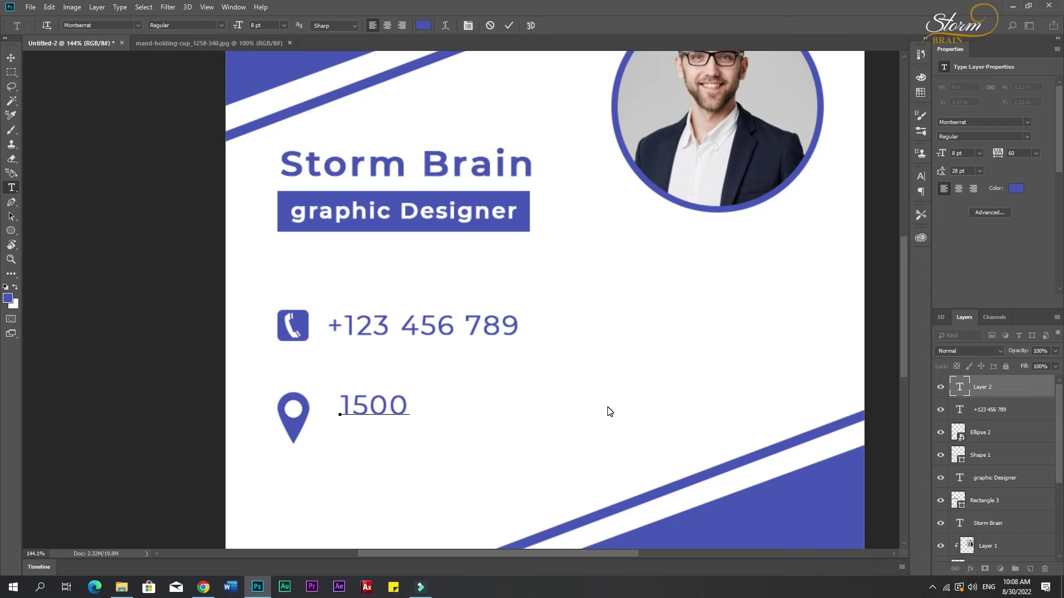
pyautogui.write(' Massach')
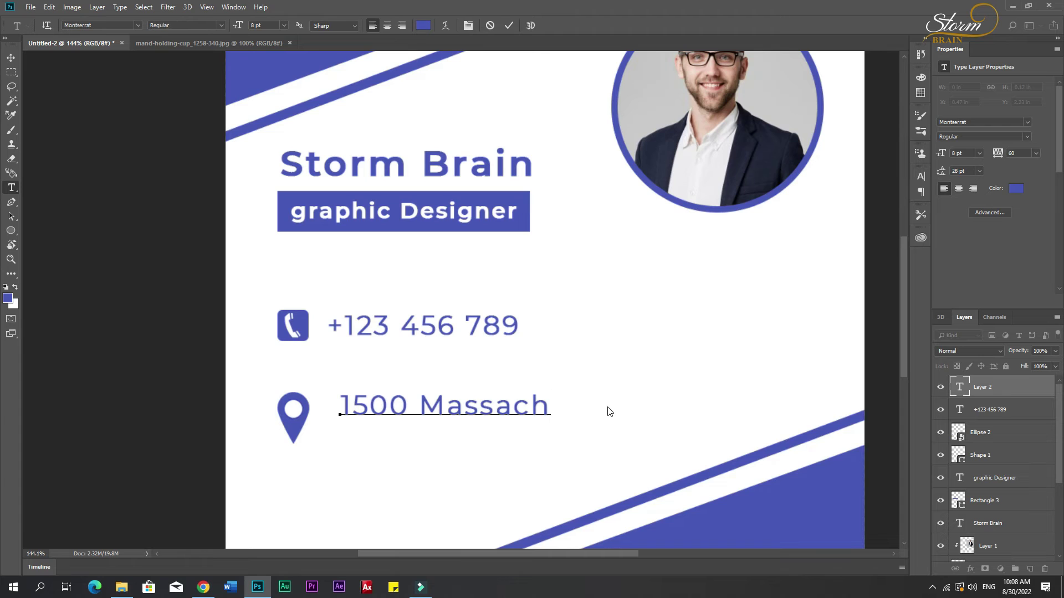
pyautogui.write('usetts Ave')
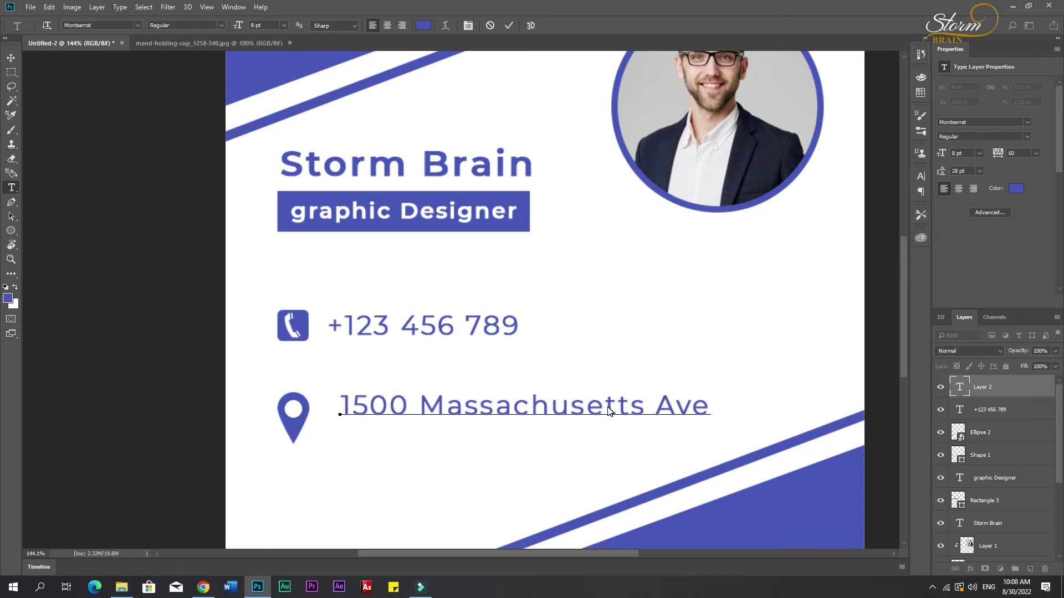
pyautogui.write(' NW ')
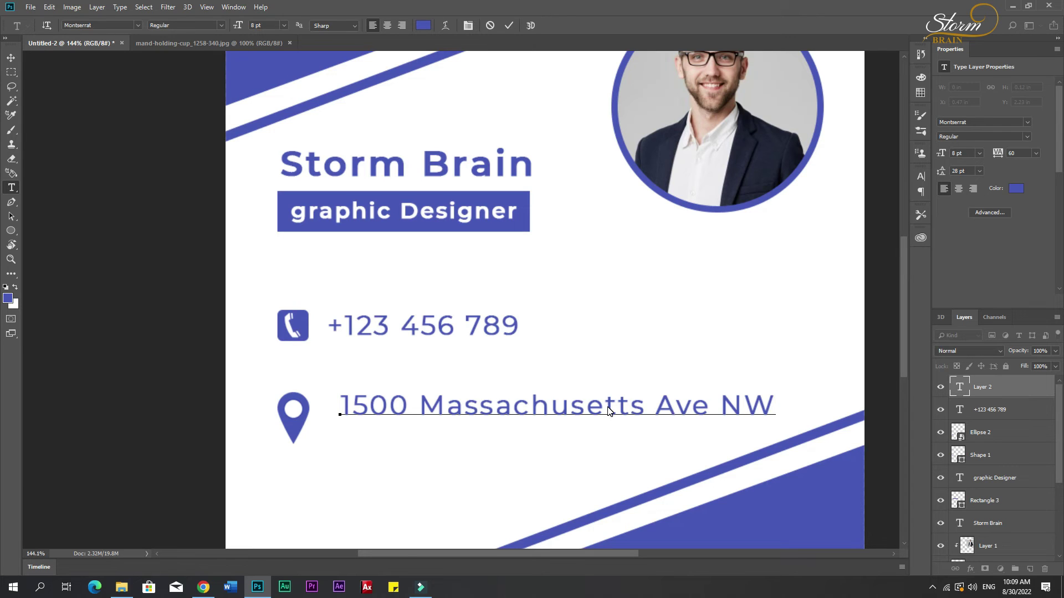
pyautogui.write('Washingto')
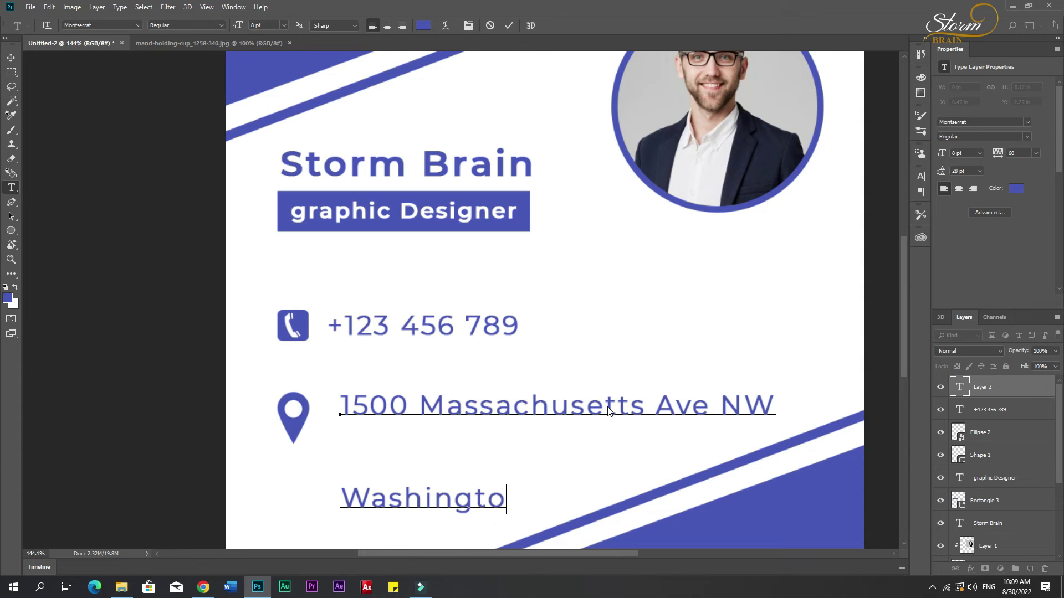
pyautogui.write('n Dc')
# Set the whole address to tracking 0 and Auto line spacing, then commit it.
pyautogui.hotkey('ctrl', 'a')
pyautogui.click(1036, 153)
pyautogui.click(1028, 220)
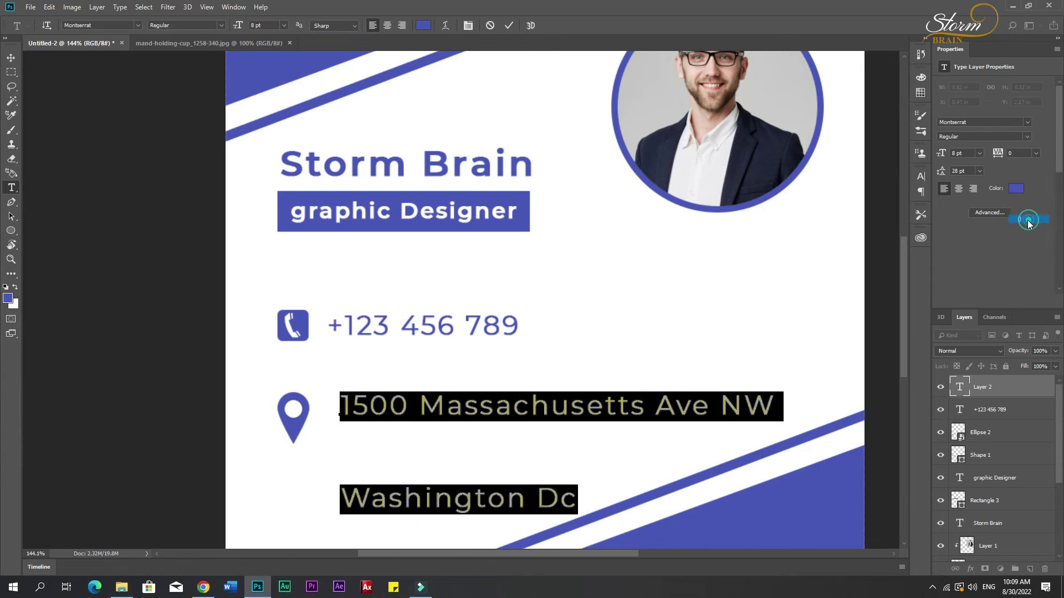
pyautogui.click(921, 176)
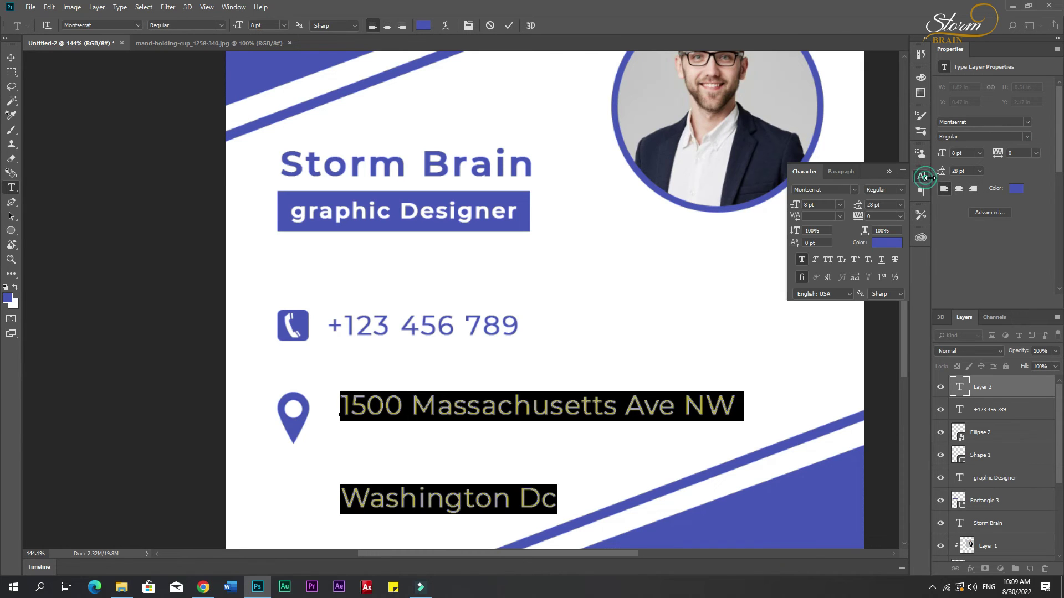
pyautogui.click(899, 205)
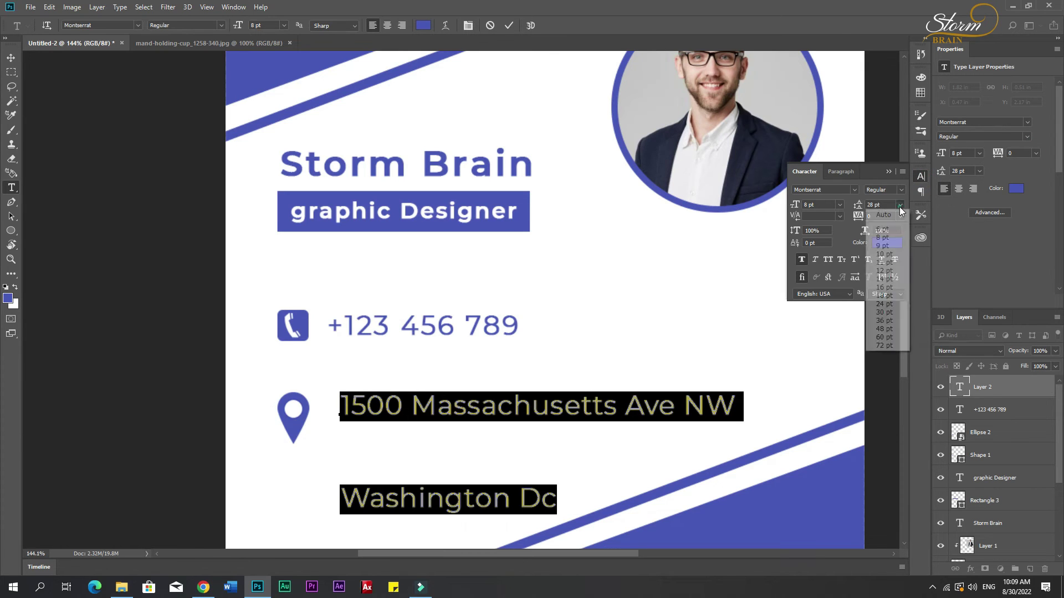
pyautogui.click(877, 216)
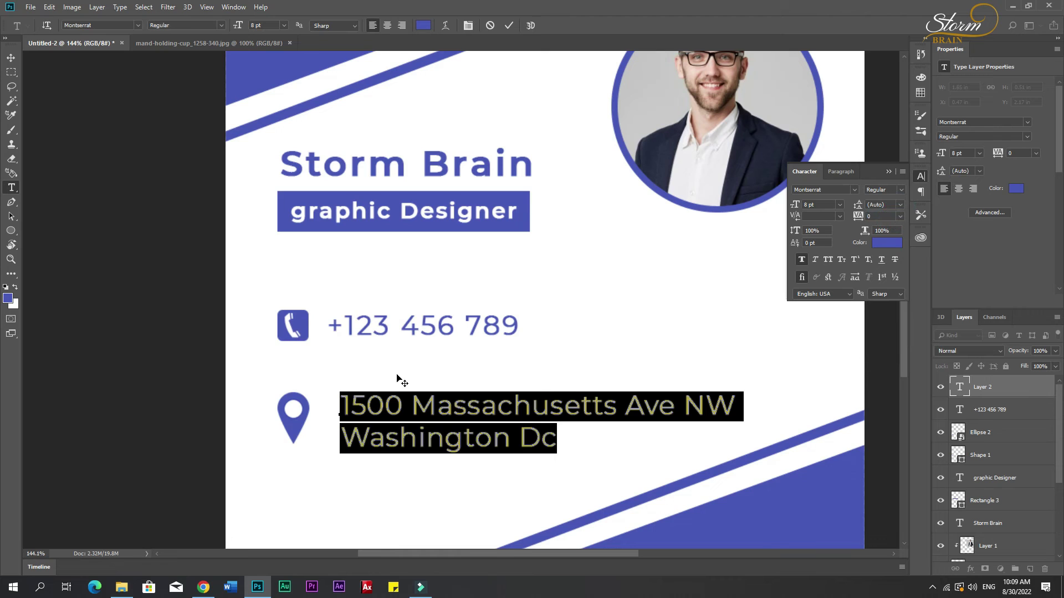
pyautogui.click(11, 57)
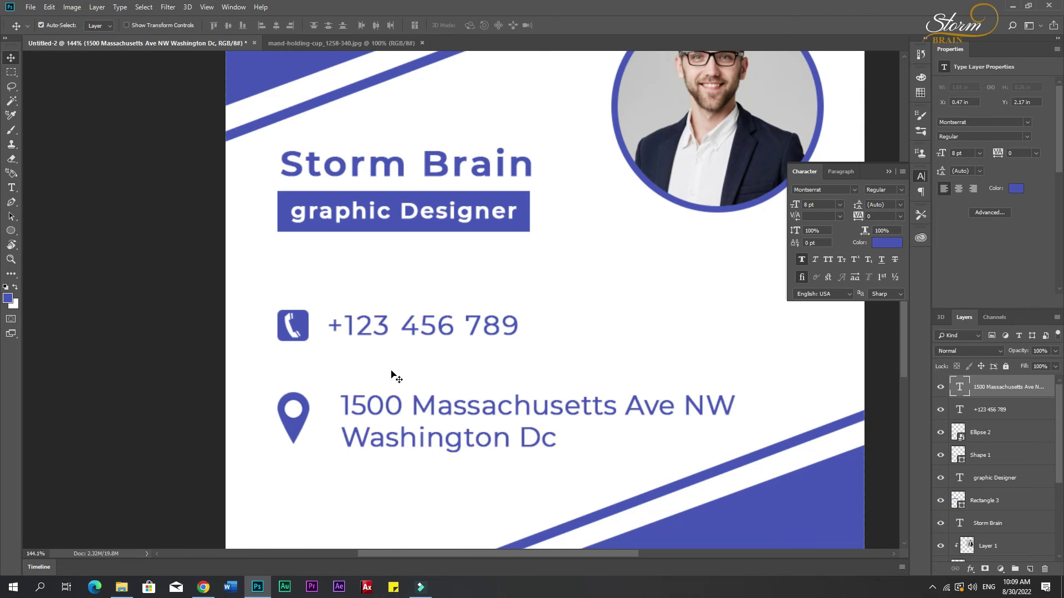
# Shift the address left and align the phone number and address on their left edges.
pyautogui.press('t')
pyautogui.click(399, 325)
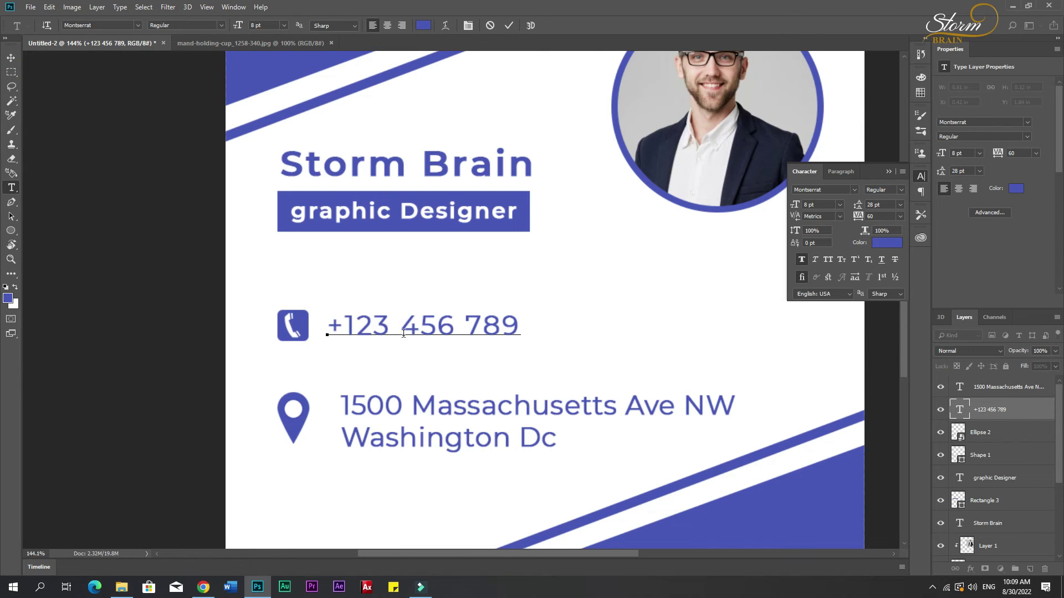
pyautogui.hotkey('ctrl', 'a')
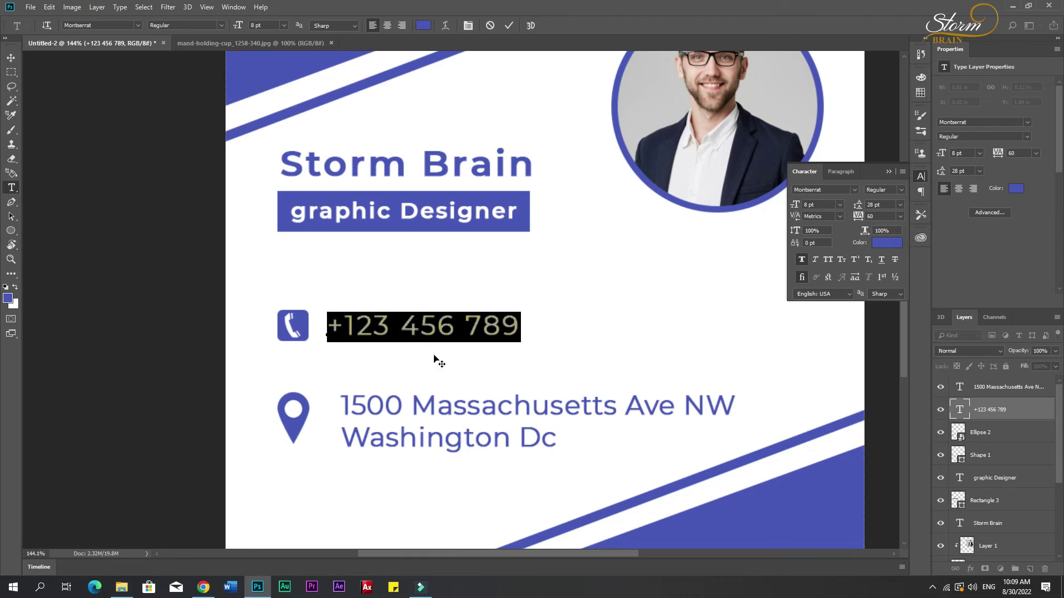
pyautogui.click(10, 57)
pyautogui.moveTo(379, 411); pyautogui.dragTo(364, 408)
pyautogui.click(334, 324)
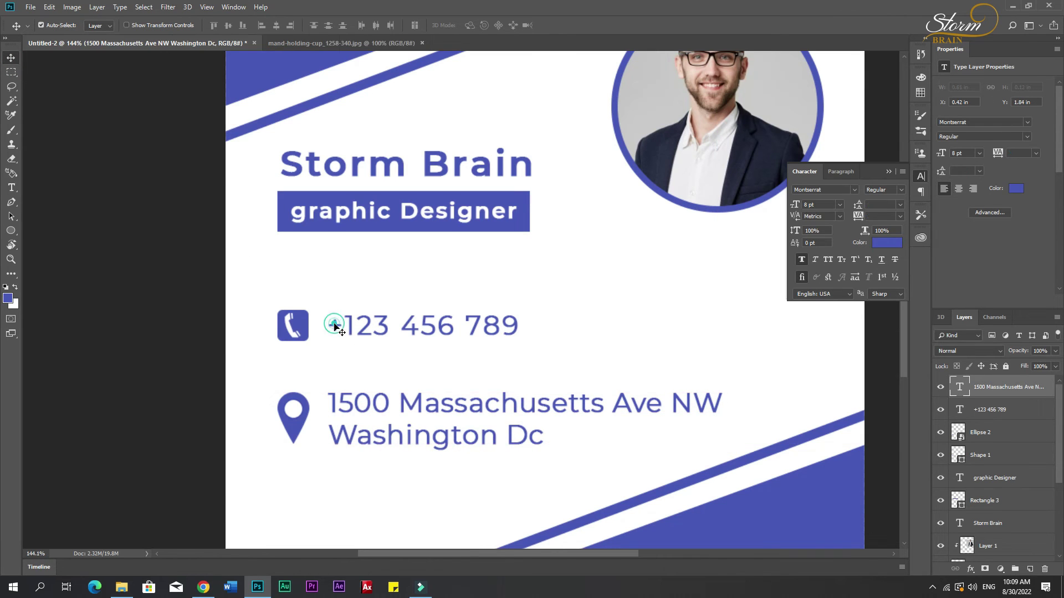
pyautogui.click(259, 28)
pyautogui.click(398, 439)
# Raise the location pin slightly and centre it vertically with the address.
pyautogui.moveTo(302, 420); pyautogui.dragTo(301, 413)
pyautogui.keyDown('shift'); pyautogui.click(344, 410); pyautogui.keyUp('shift')
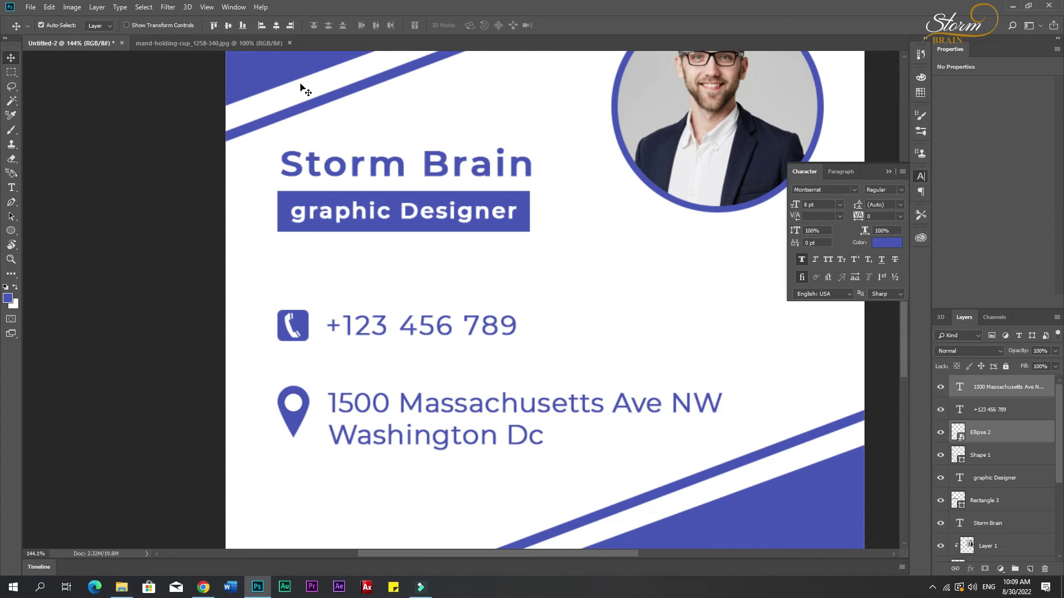
pyautogui.click(228, 25)
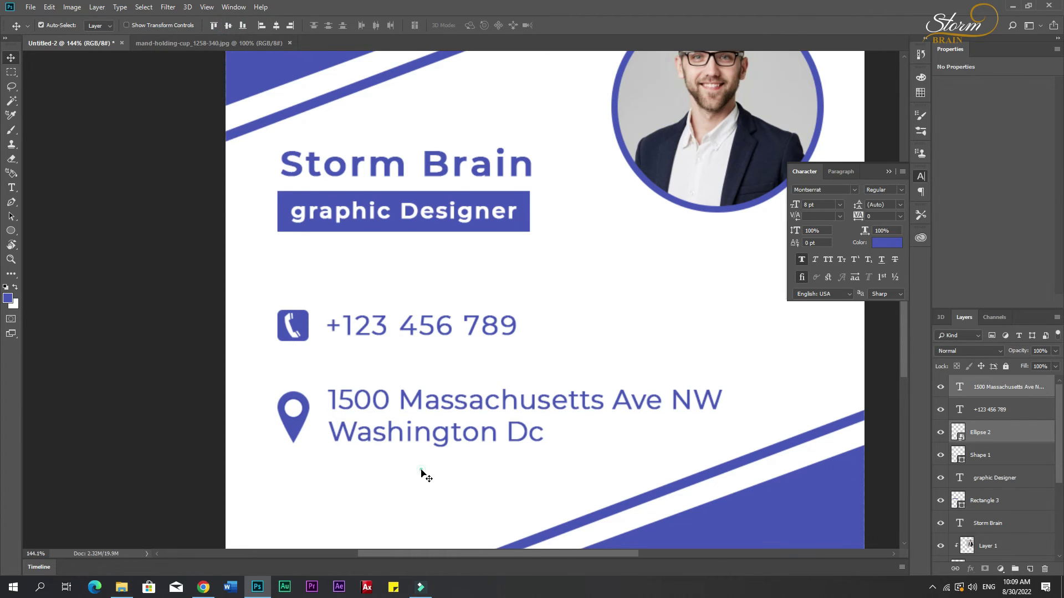
pyautogui.click(426, 476)
pyautogui.scroll(-5, 424, 473)
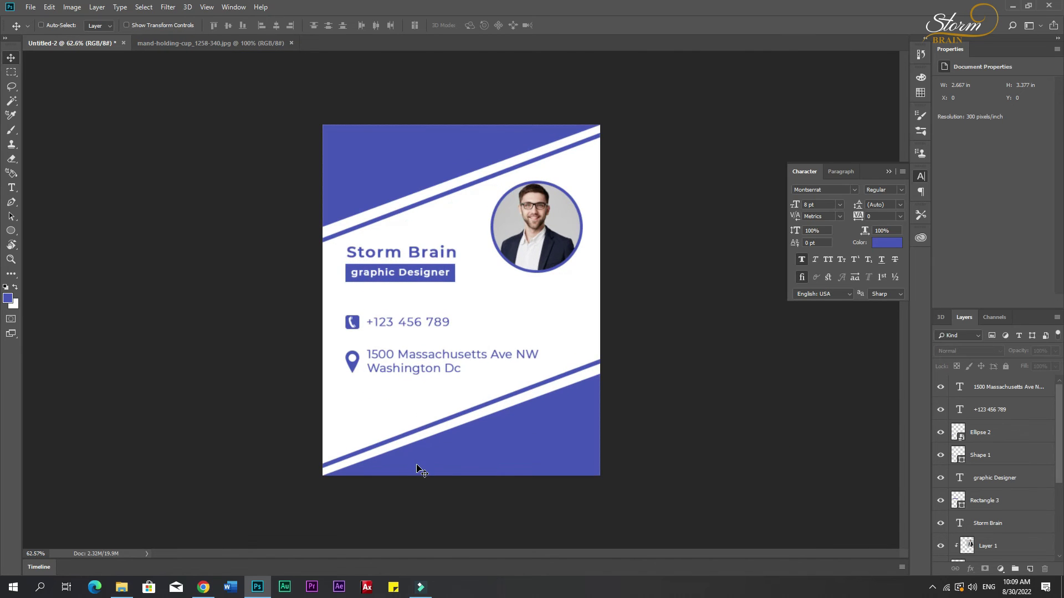
# Scale the address text down to about 63%, giving 5.16 pt.
pyautogui.click(400, 358)
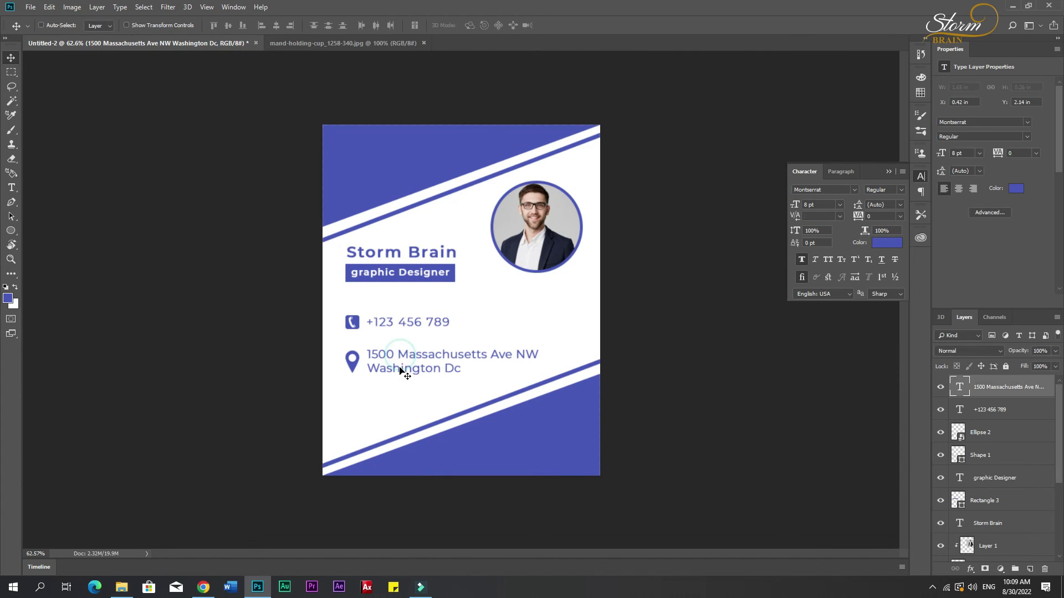
pyautogui.hotkey('ctrl', 't')
pyautogui.moveTo(537, 349); pyautogui.dragTo(474, 355)
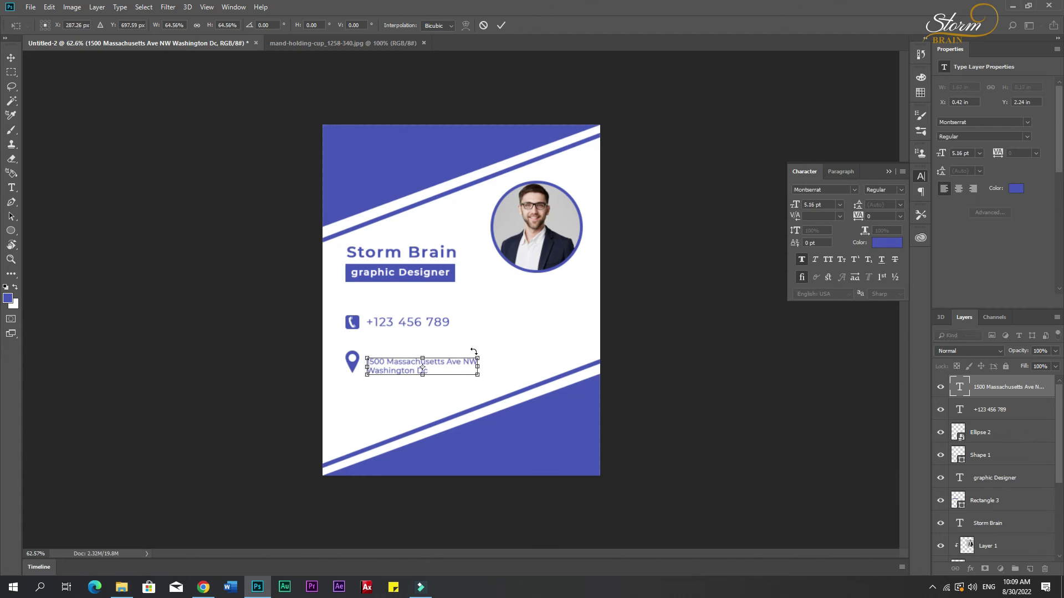
pyautogui.press('Return')
pyautogui.doubleClick(436, 371)
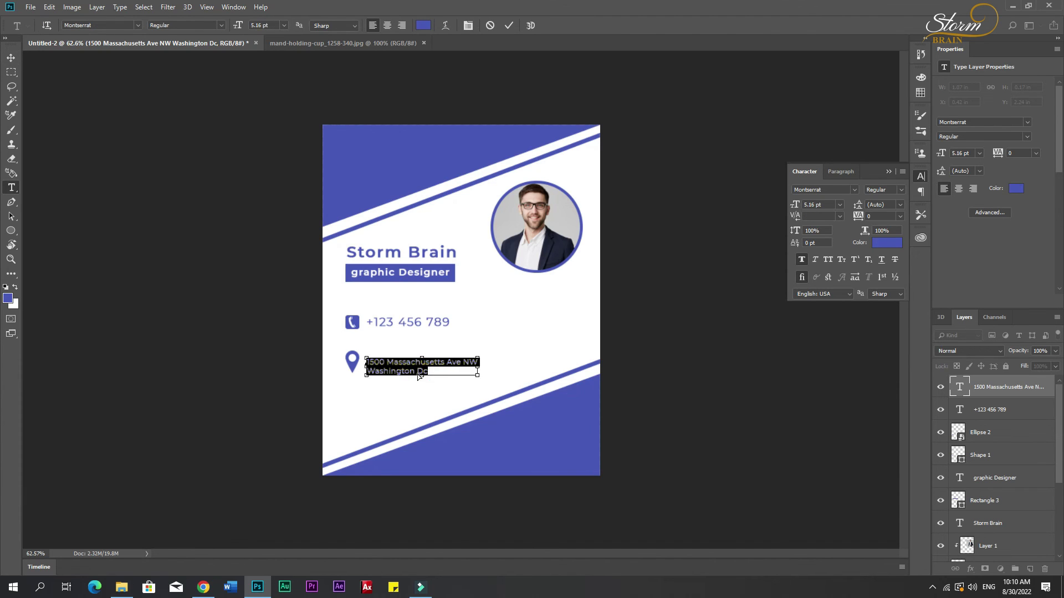
pyautogui.click(275, 25)
pyautogui.hotkey('ctrl', 'c')
pyautogui.click(11, 58)
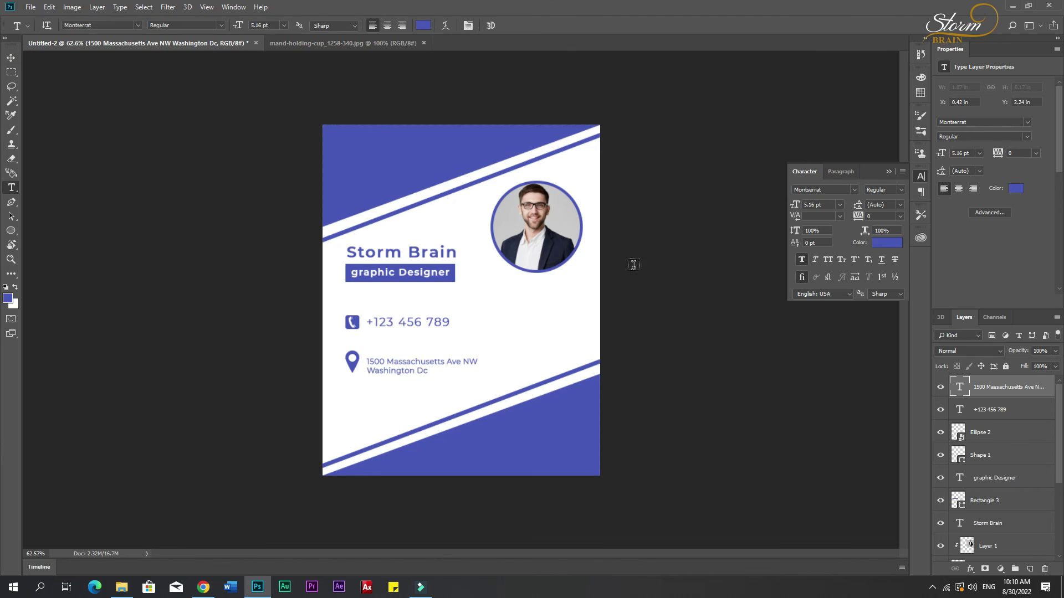
# Set the phone number to 5.16 pt to match the address.
pyautogui.doubleClick(409, 325)
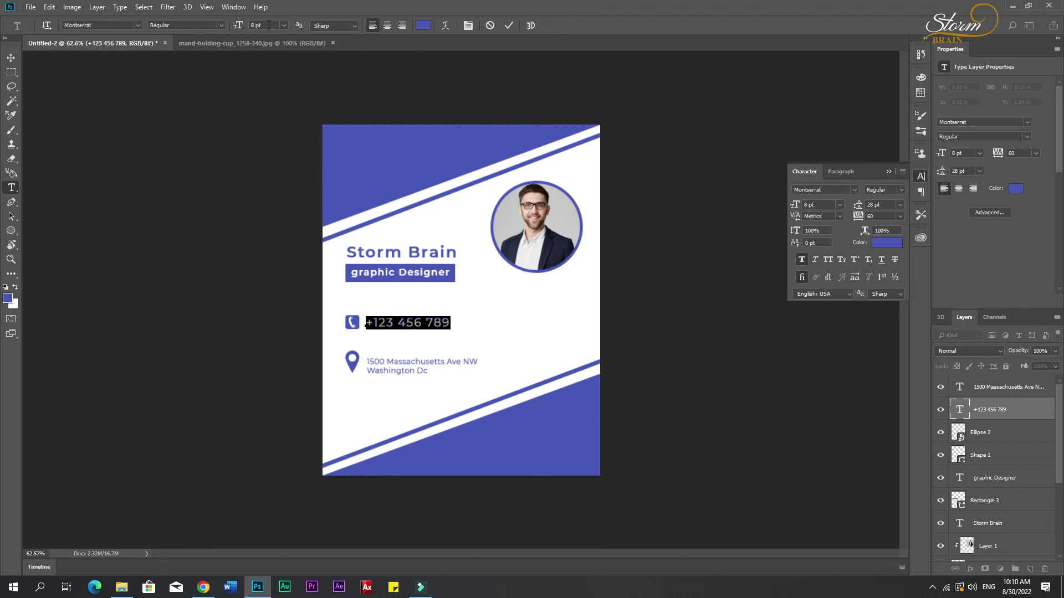
pyautogui.hotkey('ctrl', 'v')
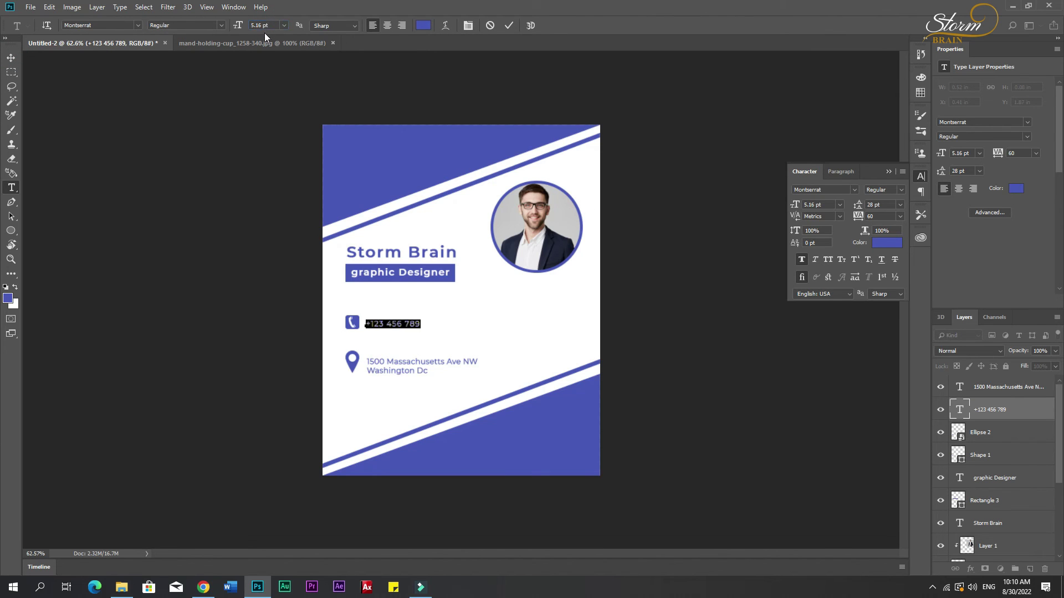
pyautogui.click(14, 58)
# Nudge the phone number and group-select the pin, address and phone icon.
pyautogui.moveTo(377, 328); pyautogui.dragTo(354, 349)
pyautogui.keyDown('shift'); pyautogui.click(353, 364); pyautogui.keyUp('shift')
pyautogui.keyDown('shift'); pyautogui.click(375, 366); pyautogui.keyUp('shift')
pyautogui.keyDown('shift'); pyautogui.click(355, 324); pyautogui.keyUp('shift')
pyautogui.click(481, 324)
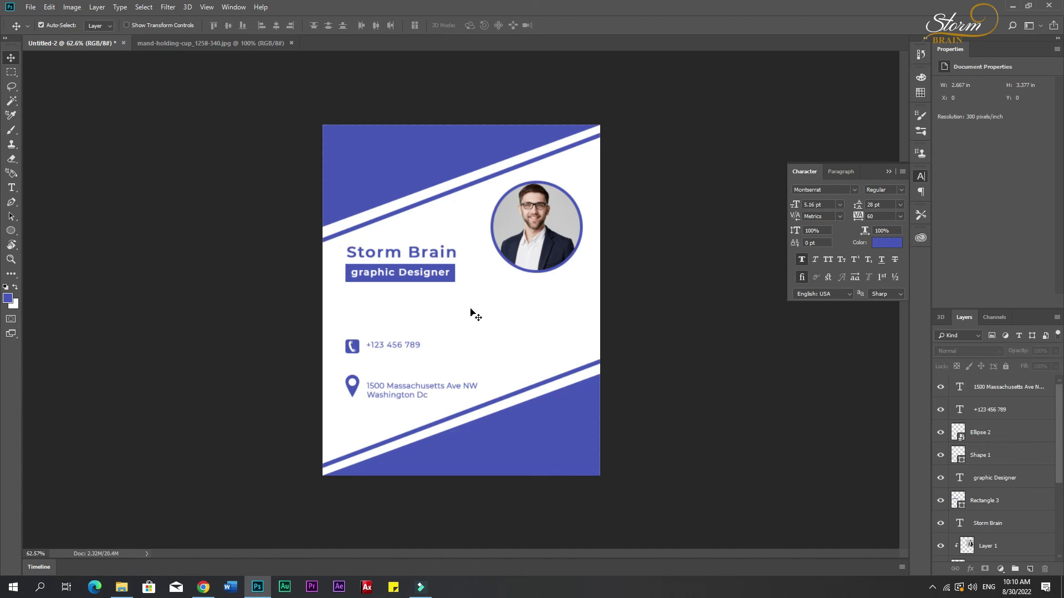
# Move the phone number and its icon down about 25 px.
pyautogui.moveTo(304, 331); pyautogui.dragTo(430, 353)
pyautogui.moveTo(353, 349); pyautogui.dragTo(354, 363)
pyautogui.click(506, 361)
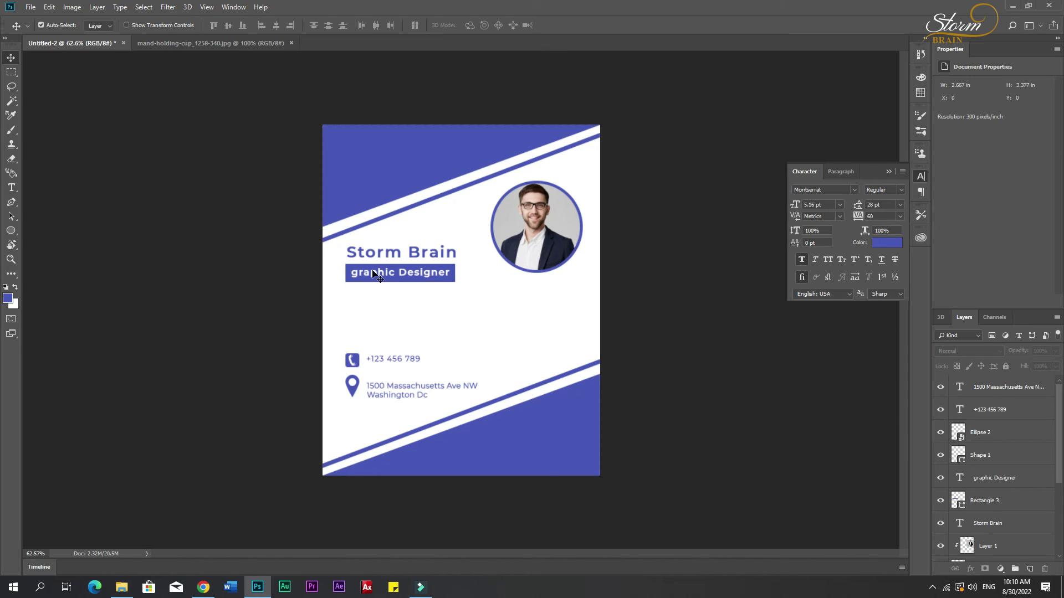
# Move the Storm Brain name, Rectangle 3 and Designer label down slightly.
pyautogui.click(374, 274)
pyautogui.keyDown('shift'); pyautogui.click(351, 270); pyautogui.keyUp('shift')
pyautogui.keyDown('shift'); pyautogui.click(353, 254); pyautogui.keyUp('shift')
pyautogui.moveTo(353, 253); pyautogui.dragTo(353, 288)
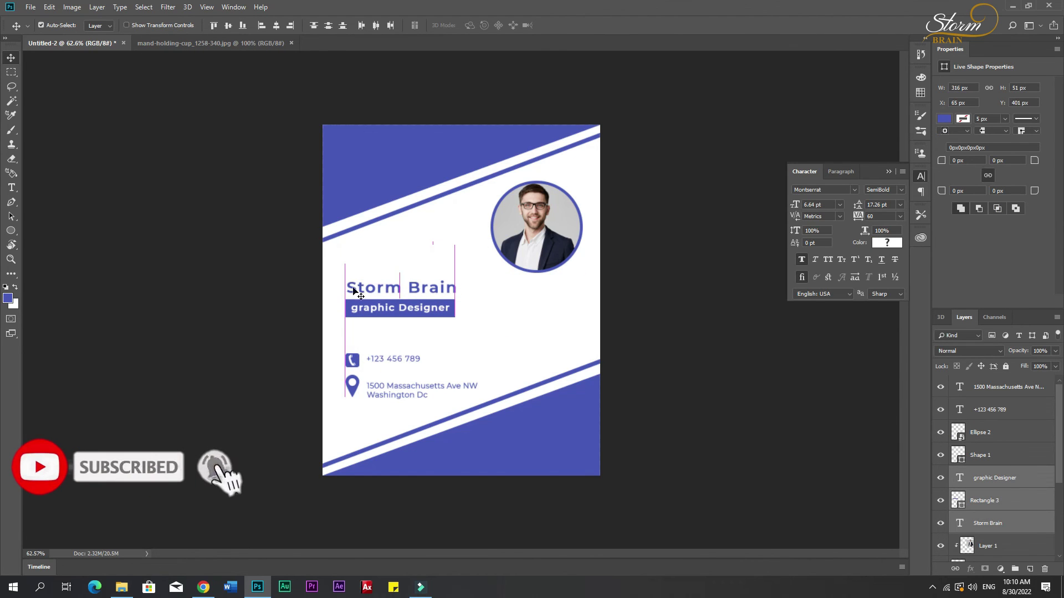
# Move the circular photo and its Ellipse 1 frame left and down toward the name.
pyautogui.click(532, 247)
pyautogui.scroll(-2, 1002, 533)
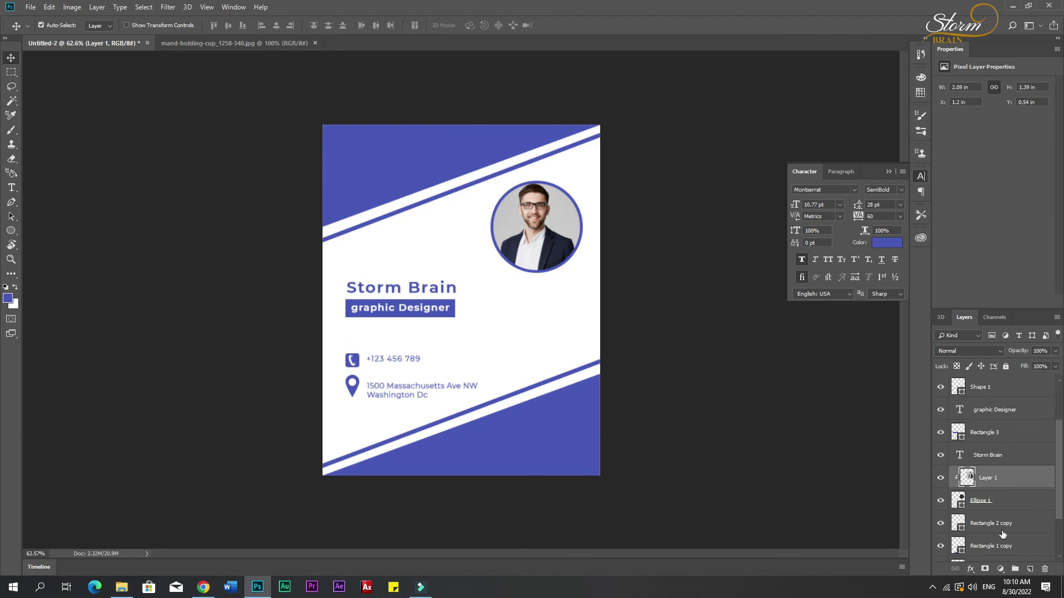
pyautogui.keyDown('ctrl'); pyautogui.click(990, 507); pyautogui.keyUp('ctrl')
pyautogui.moveTo(536, 251); pyautogui.dragTo(516, 276)
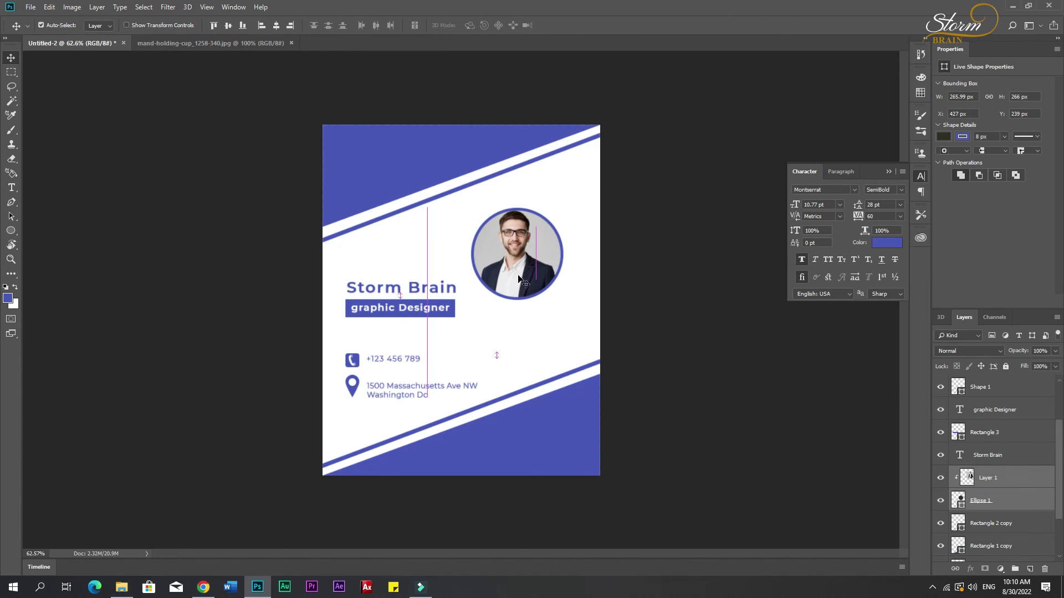
pyautogui.click(653, 335)
# Draw a blue rectangle below the circular photo with the Rectangle Tool.
pyautogui.press('t')
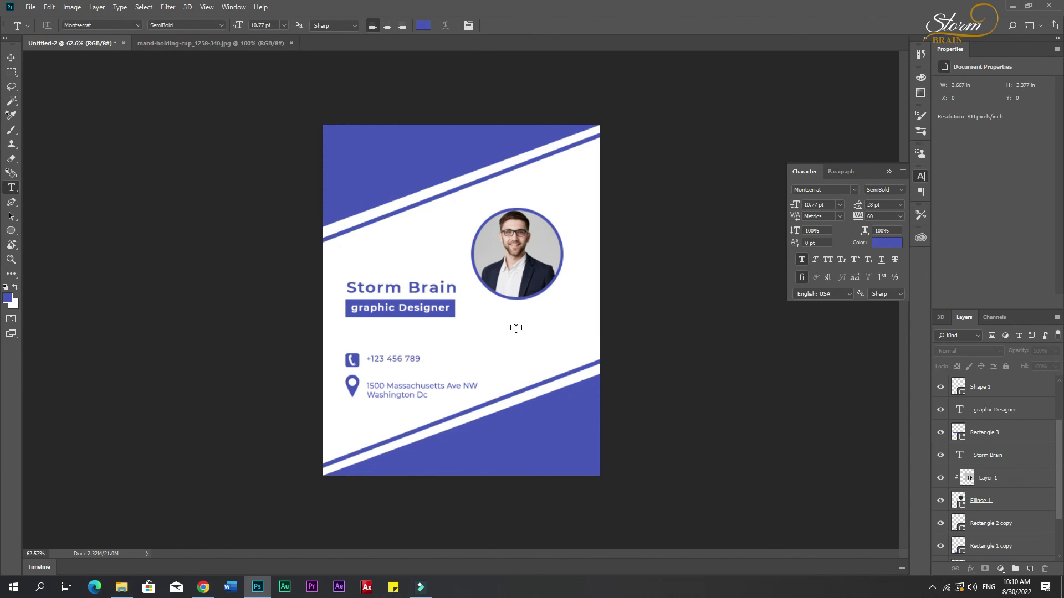
pyautogui.rightClick(11, 230)
pyautogui.click(38, 230)
pyautogui.moveTo(511, 318); pyautogui.dragTo(566, 337)
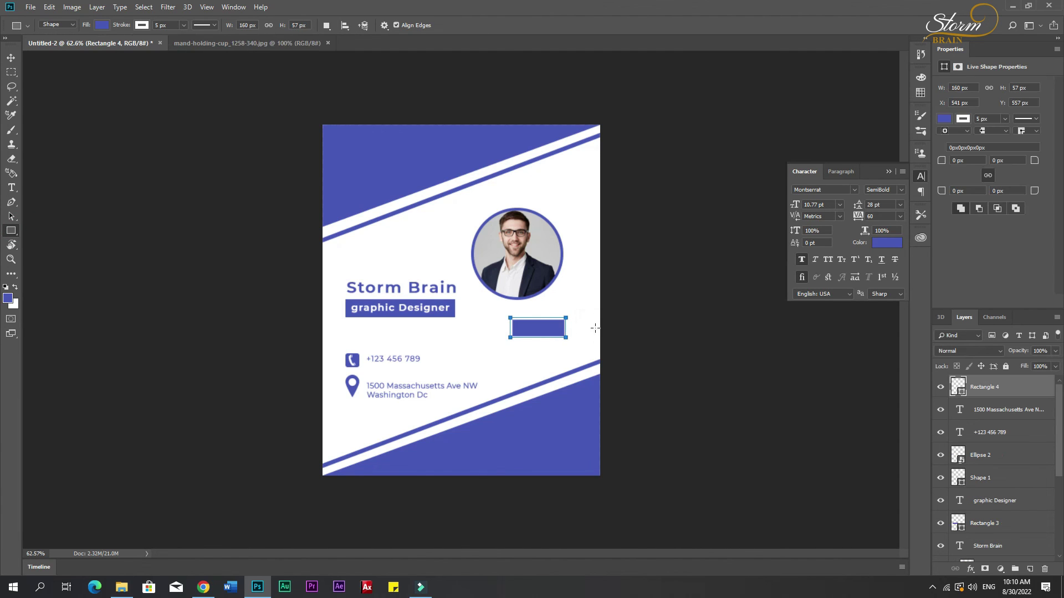
# Remove the rectangle's white outline and move it up and right under the photo.
pyautogui.click(961, 119)
pyautogui.click(949, 140)
pyautogui.click(964, 118)
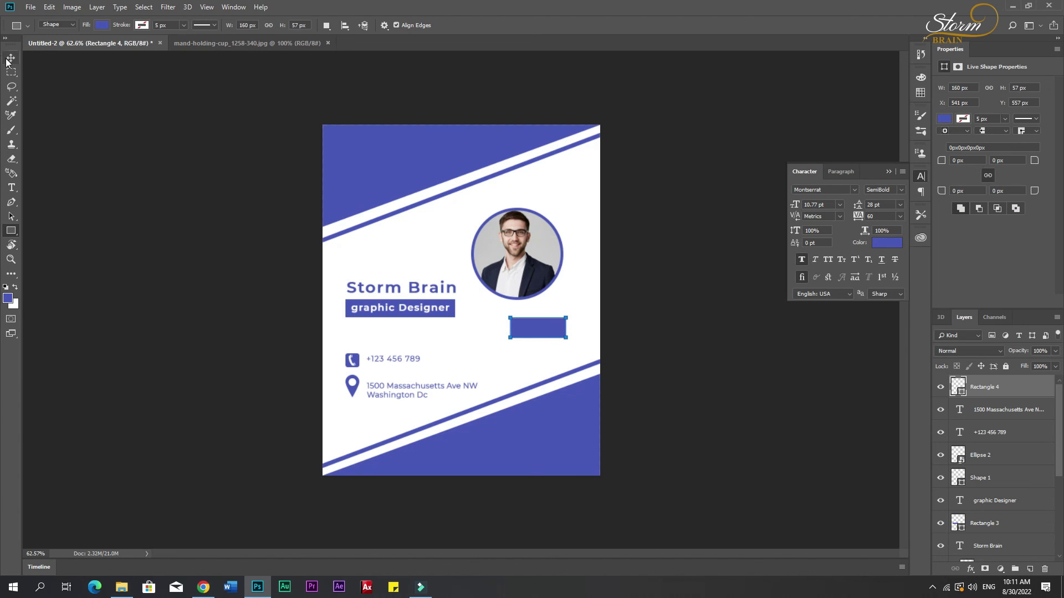
pyautogui.press('v')
pyautogui.moveTo(538, 330); pyautogui.dragTo(550, 320)
pyautogui.click(630, 347)
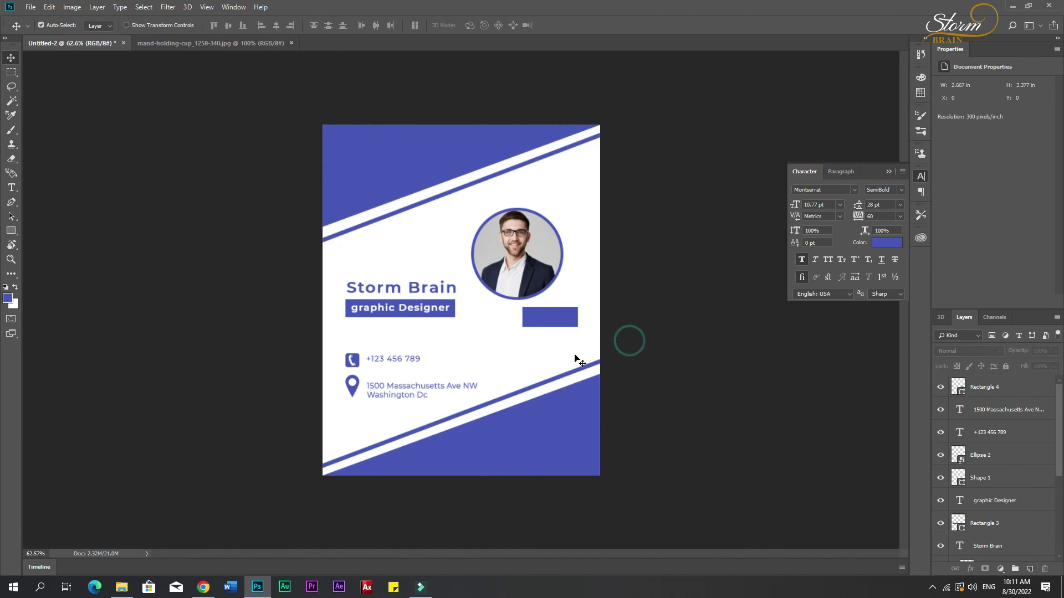
# Add '22 Years' text on the rectangle in white Montserrat Regular.
pyautogui.press('t')
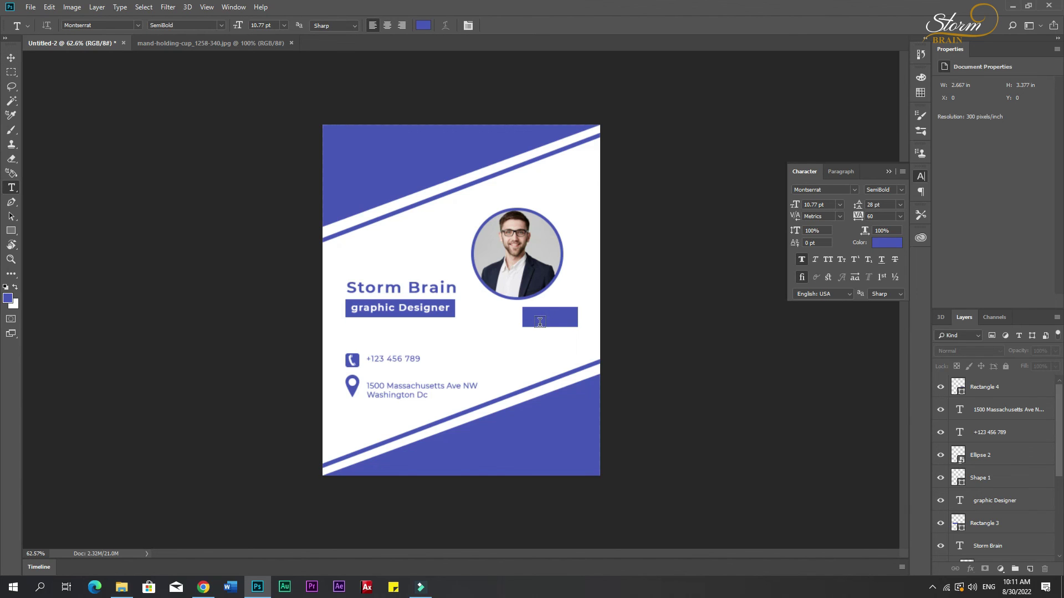
pyautogui.click(535, 320)
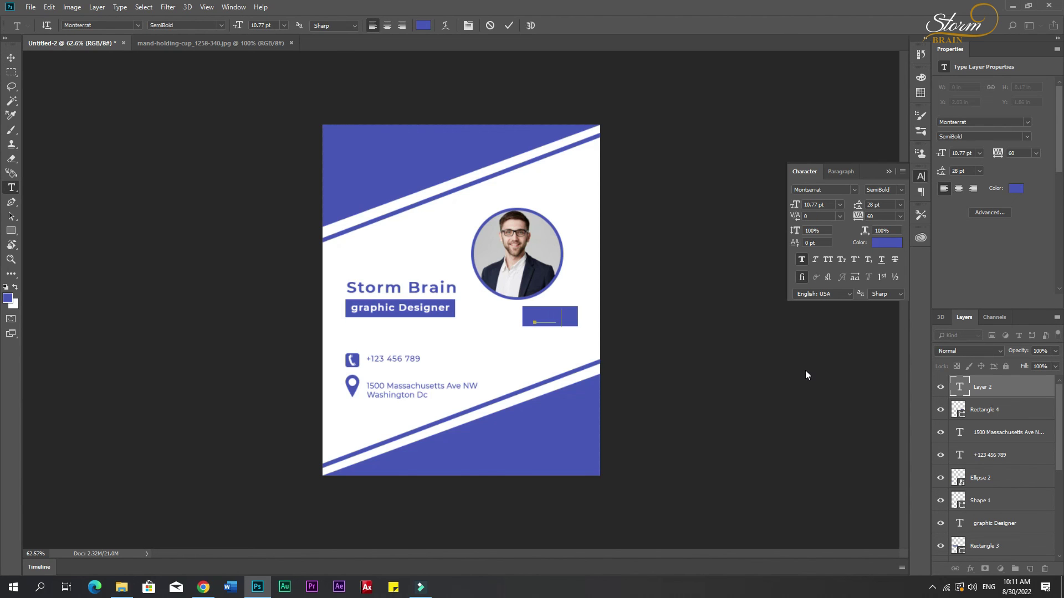
pyautogui.write('ear')
pyautogui.hotkey('ctrl', 'a')
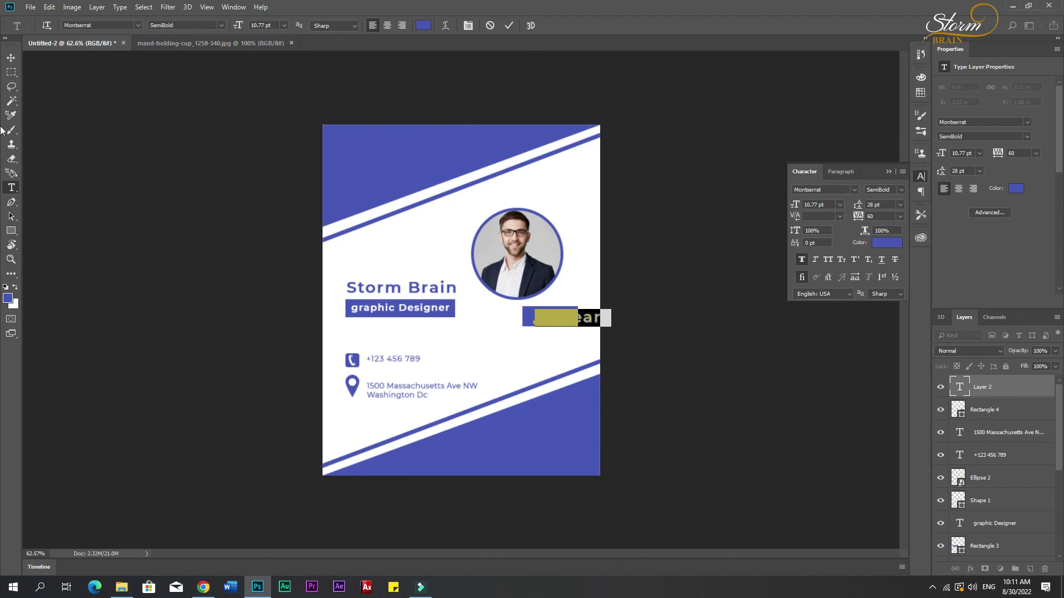
pyautogui.click(15, 286)
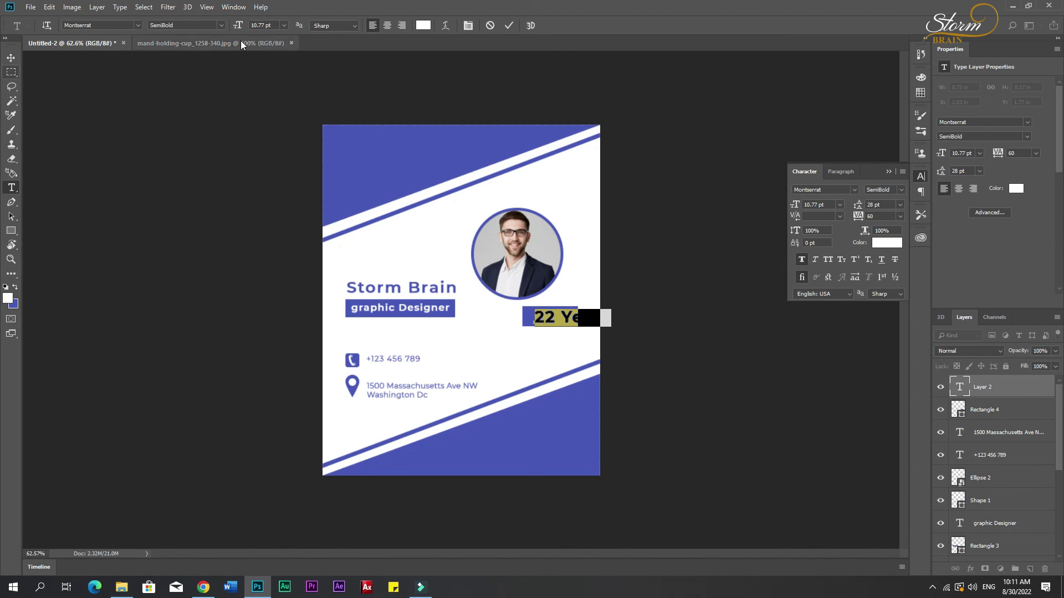
pyautogui.click(220, 25)
pyautogui.click(172, 89)
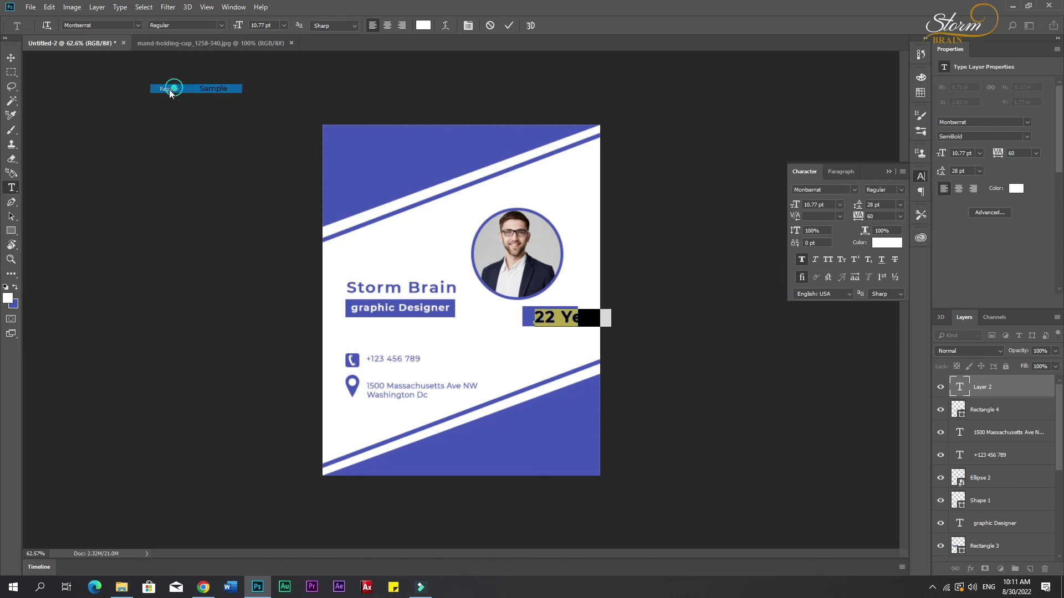
pyautogui.click(11, 58)
# Shrink the 22 Years text to about 70% of its size.
pyautogui.hotkey('ctrl', 't')
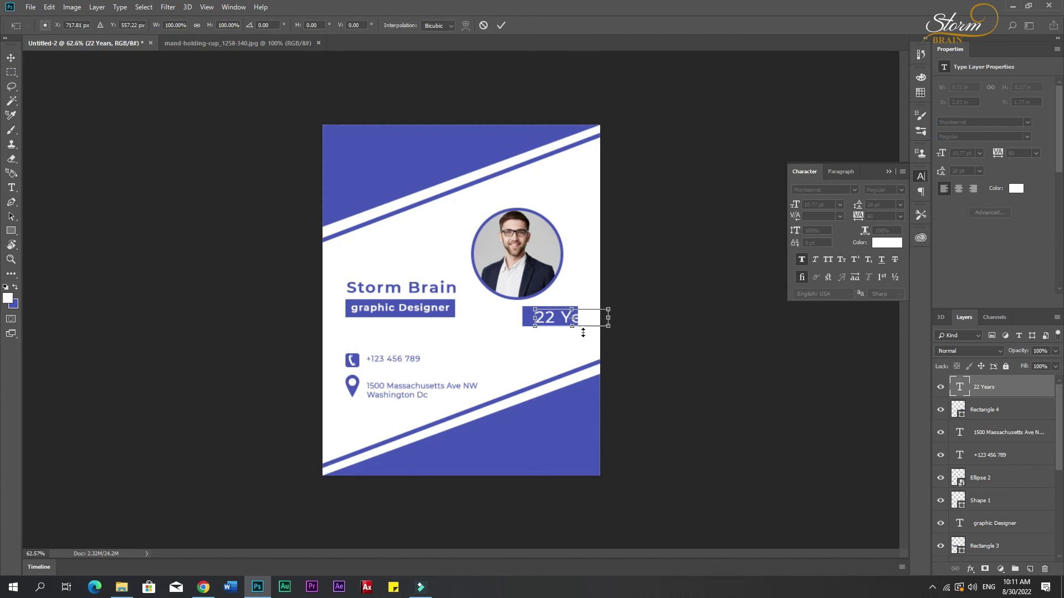
pyautogui.moveTo(610, 311); pyautogui.dragTo(572, 322)
pyautogui.press('Return')
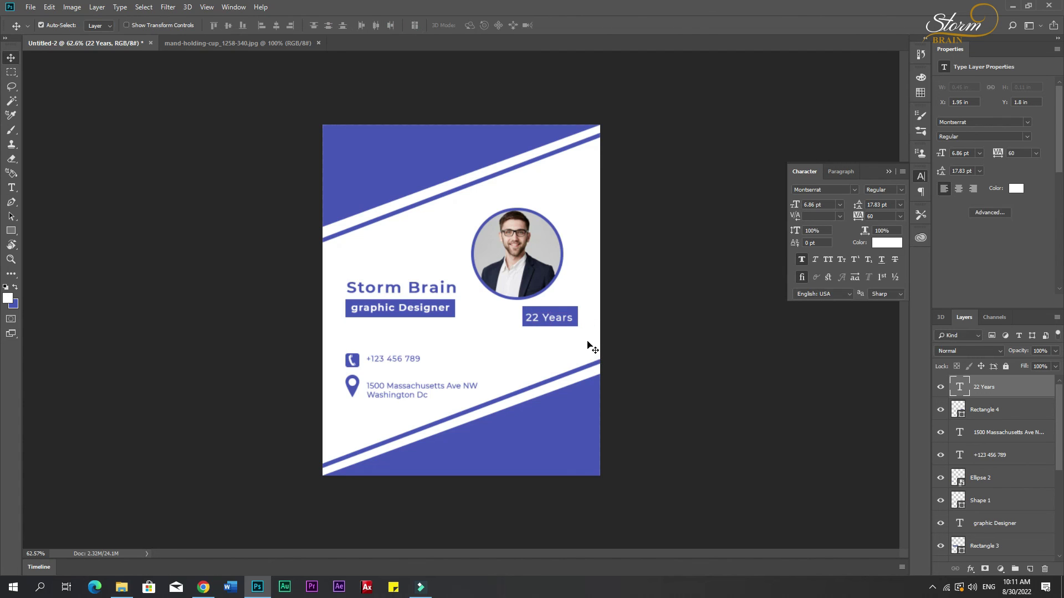
pyautogui.click(559, 315)
pyautogui.hotkey('ctrl', 't')
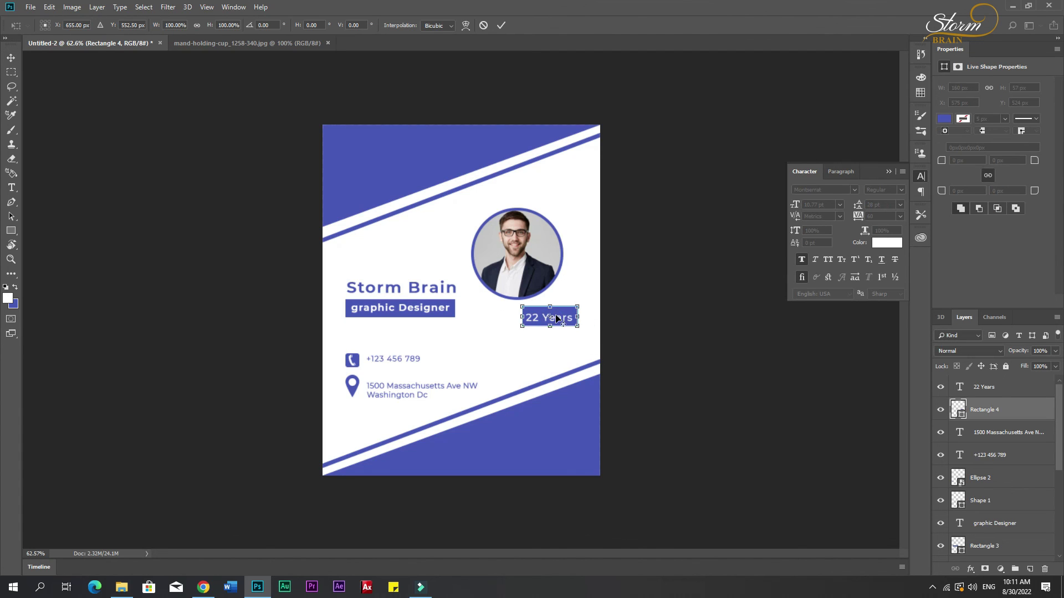
pyautogui.press('Return')
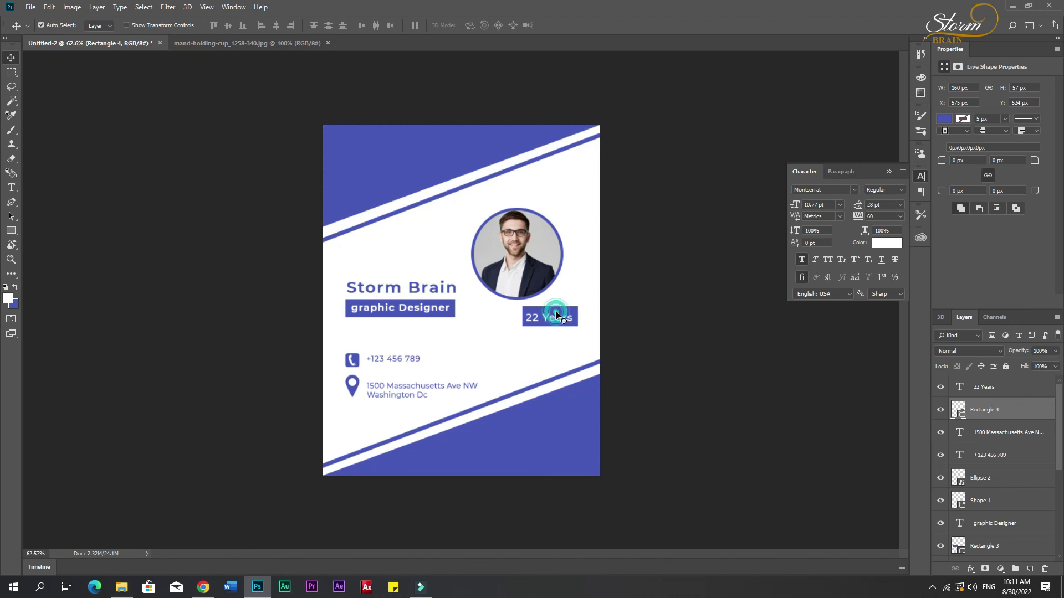
# Centre 22 Years horizontally and vertically on its box and shift the badge right.
pyautogui.keyDown('shift'); pyautogui.click(553, 318); pyautogui.keyUp('shift')
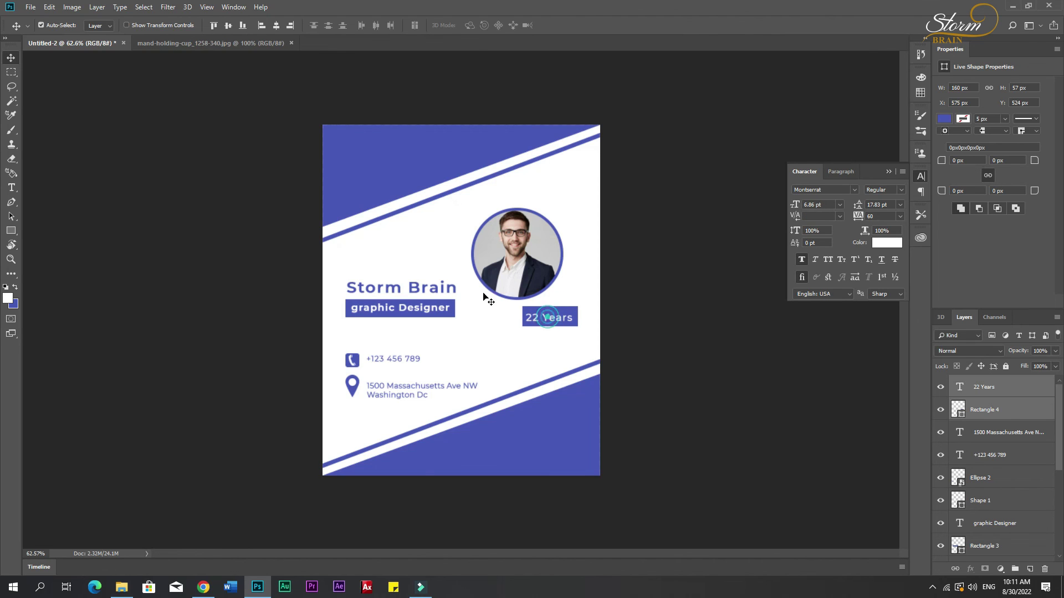
pyautogui.click(276, 26)
pyautogui.click(228, 25)
pyautogui.moveTo(531, 316); pyautogui.dragTo(535, 316)
pyautogui.click(682, 340)
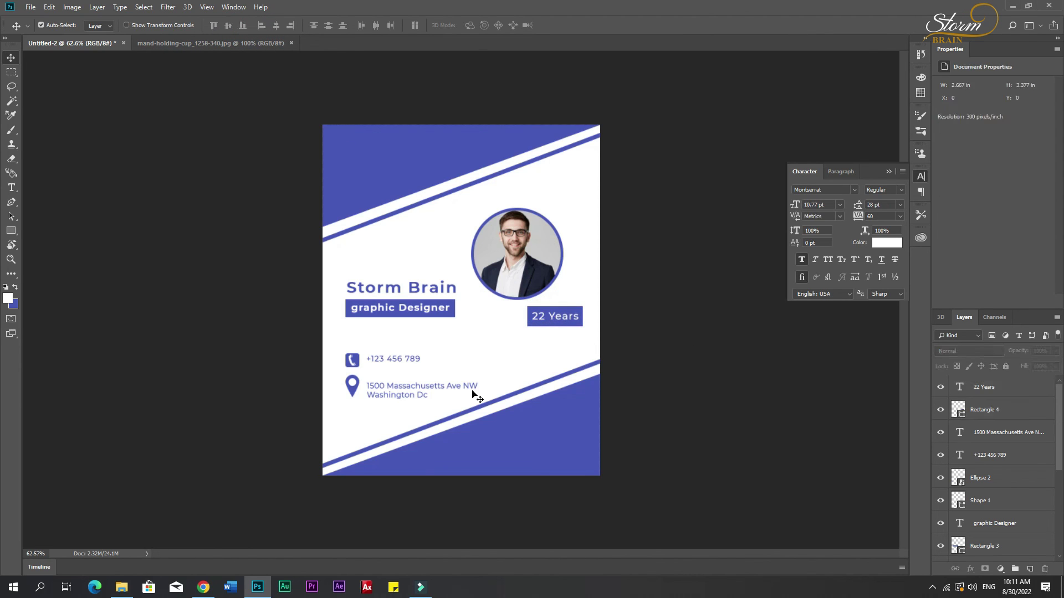
# Open the address text for editing and commit it unchanged.
pyautogui.press('t')
pyautogui.click(405, 388)
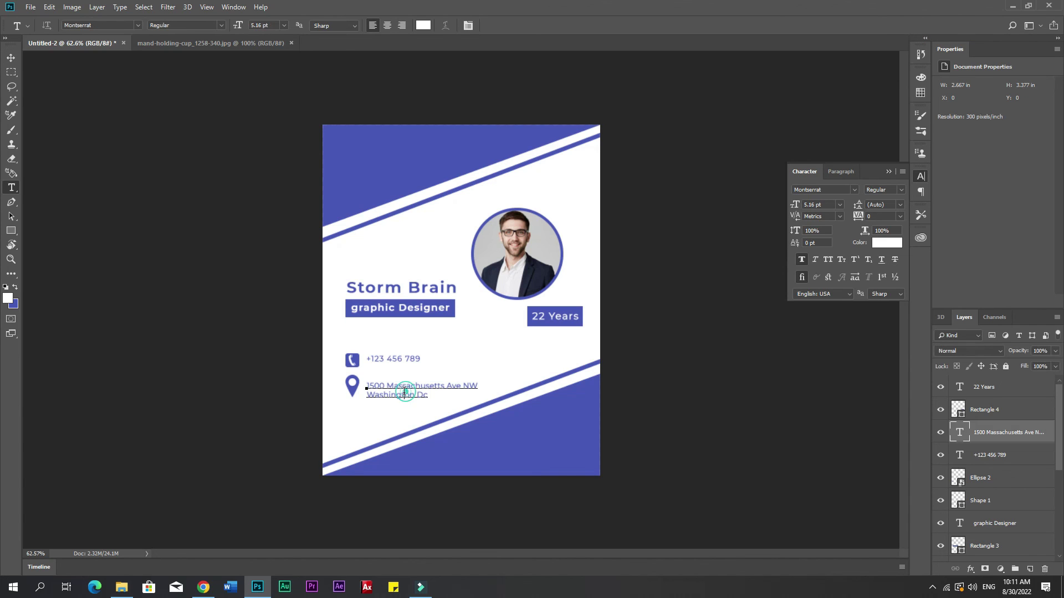
pyautogui.click(11, 57)
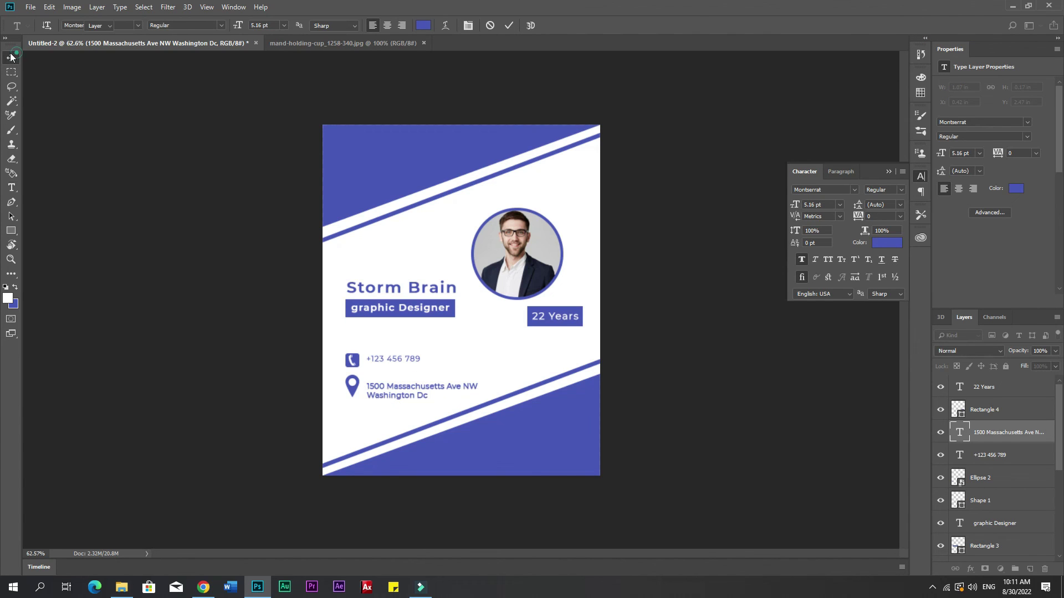
pyautogui.click(713, 303)
# Add a white text label in the top-left blue band.
pyautogui.press('t')
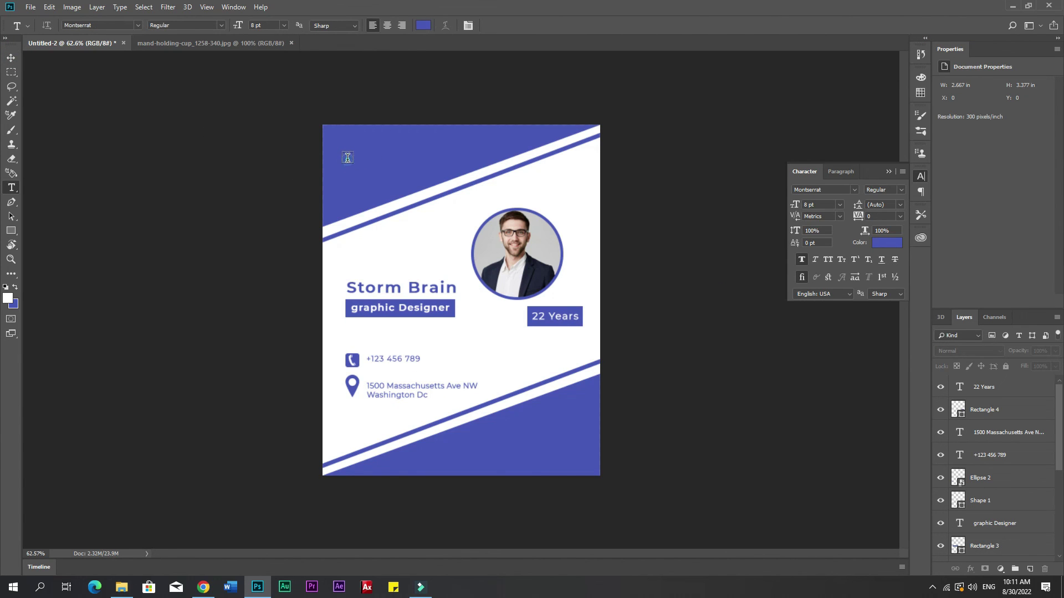
pyautogui.click(348, 158)
pyautogui.hotkey('ctrl', 'a')
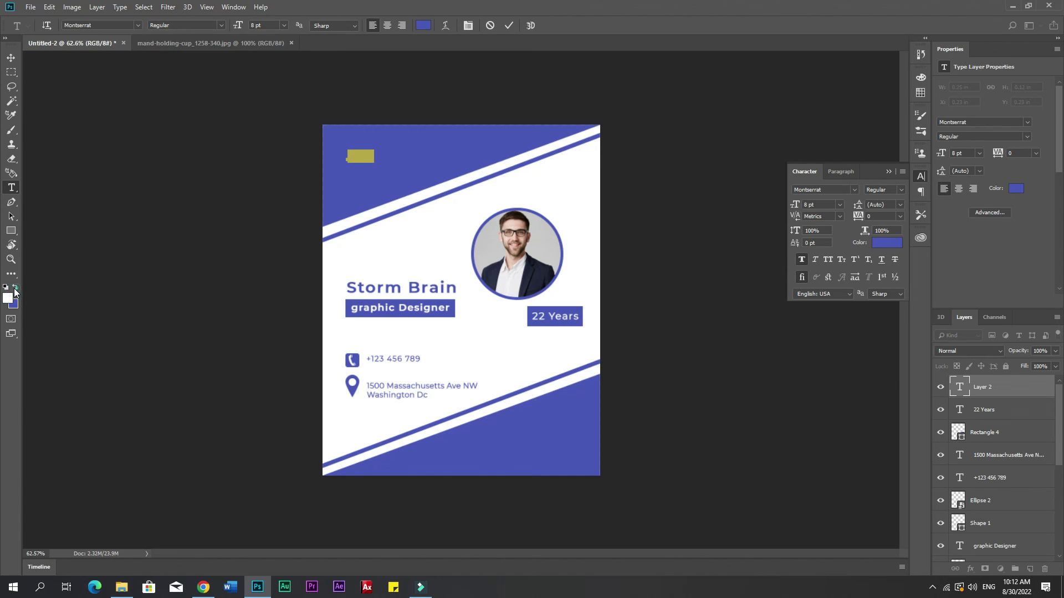
pyautogui.hotkey('alt', 'BackSpace')
pyautogui.click(11, 58)
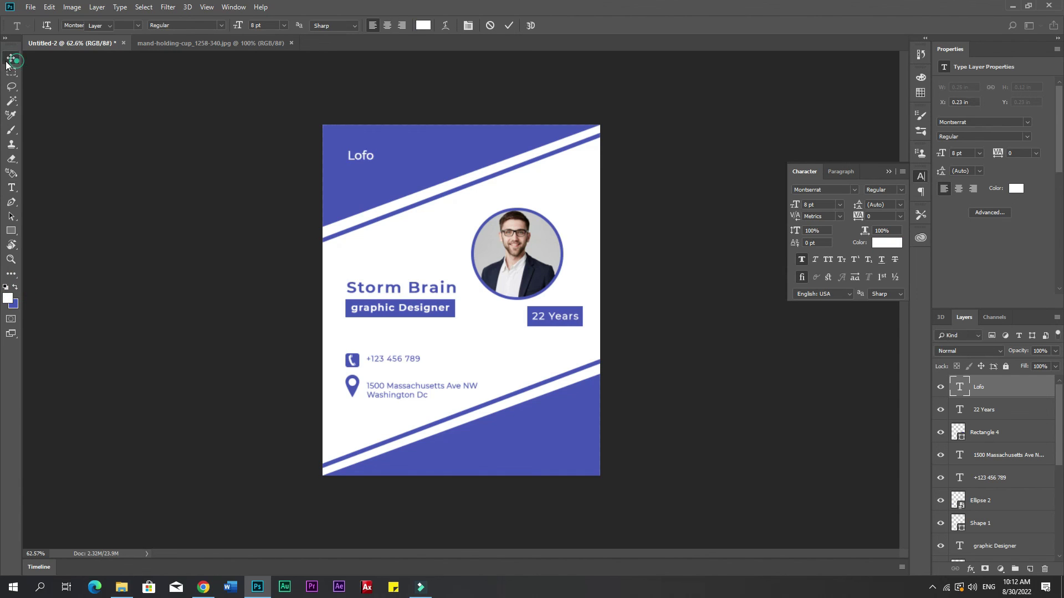
# Correct the label from 'Lofo' to 'Logo' and set it to Montserrat Bold.
pyautogui.press('t')
pyautogui.click(368, 159)
pyautogui.press('BackSpace')
pyautogui.write('g')
pyautogui.hotkey('ctrl', 'a')
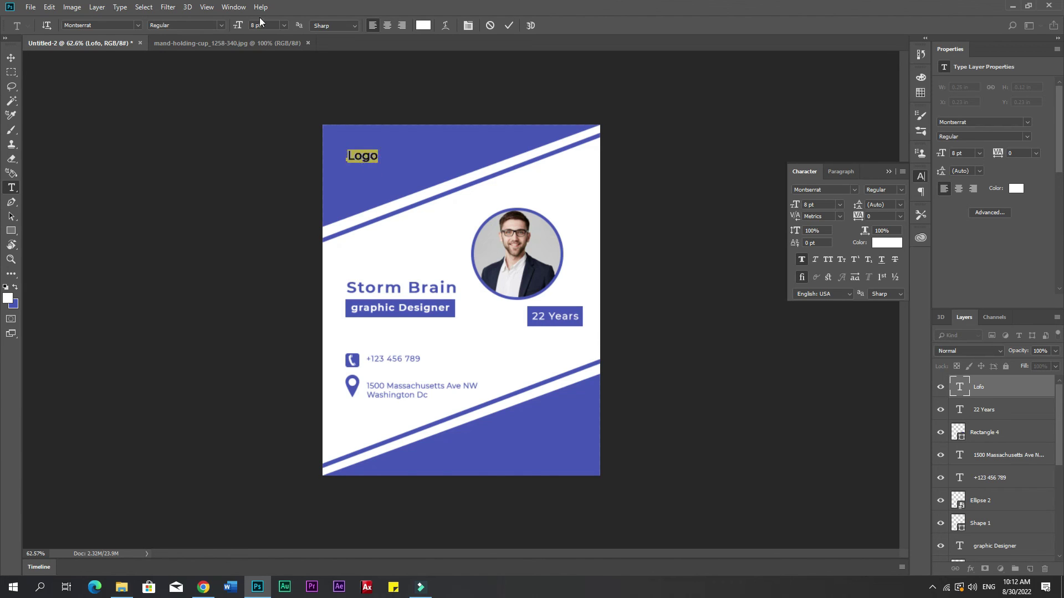
pyautogui.click(224, 25)
pyautogui.click(174, 144)
pyautogui.click(11, 58)
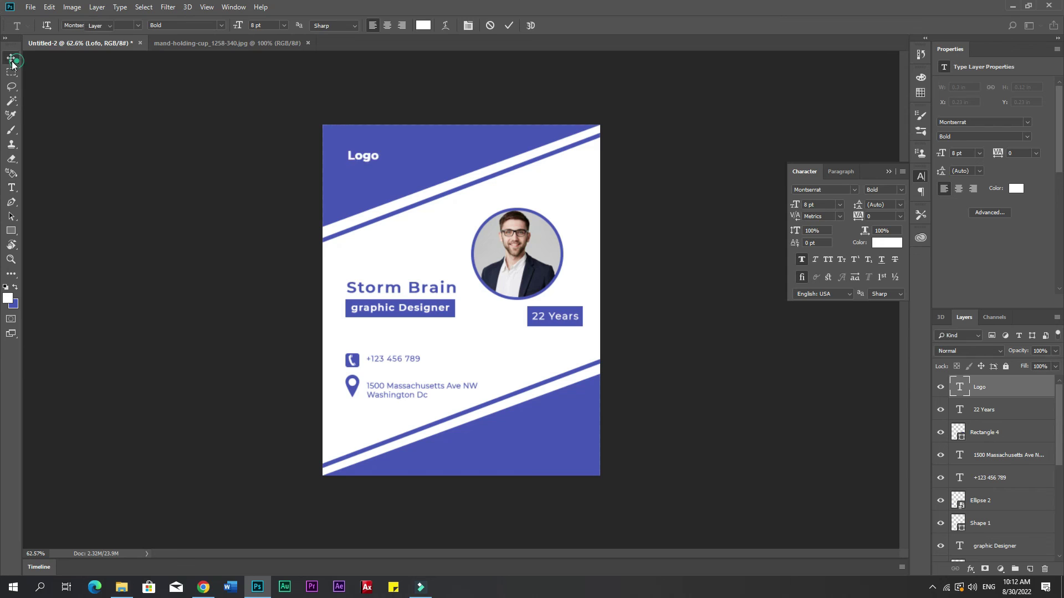
# Enlarge Logo to 12.78 pt and move it into the top-left corner.
pyautogui.hotkey('ctrl', 't')
pyautogui.moveTo(382, 167)
pyautogui.mouseDown()
pyautogui.moveTo(398, 172)
pyautogui.moveTo(374, 156)
pyautogui.mouseUp()
pyautogui.press('Return')
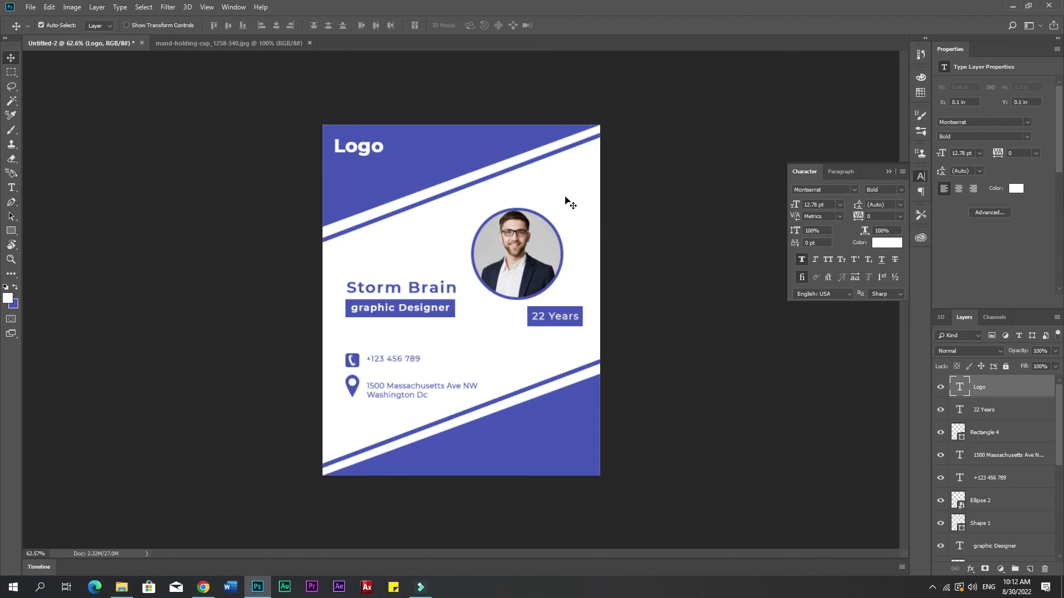
pyautogui.click(641, 238)
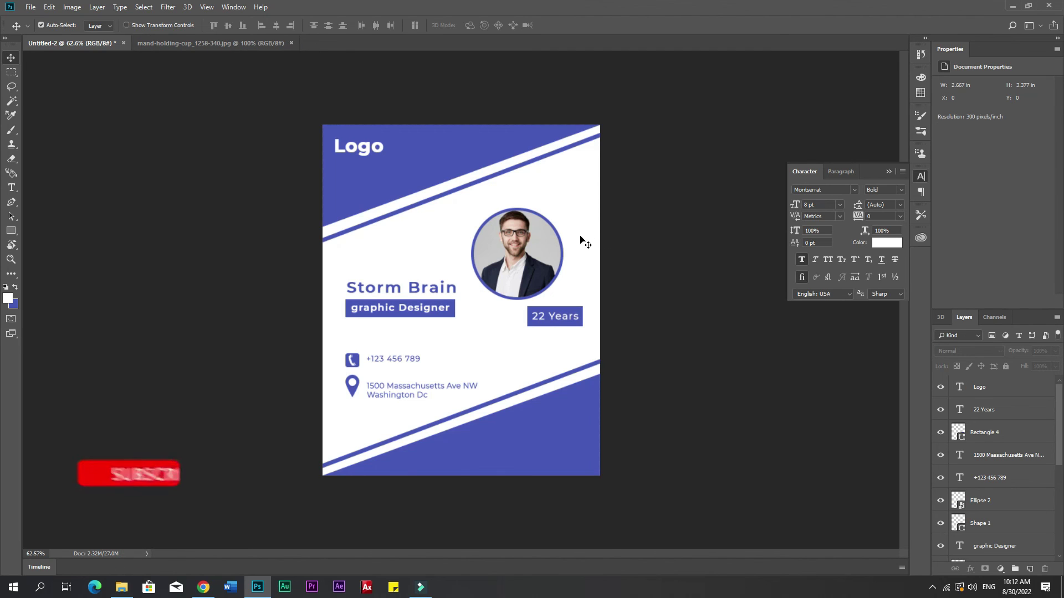